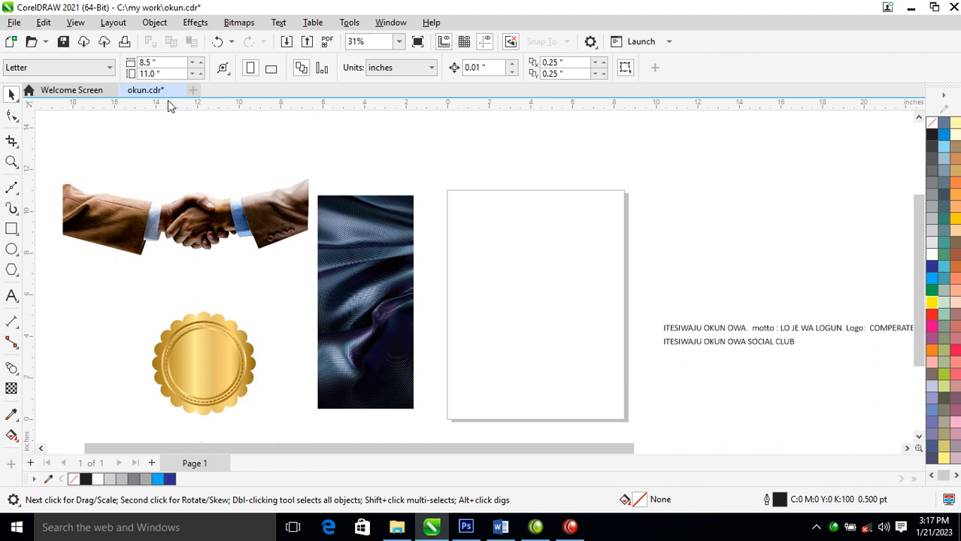
- Set the page size to A4 in landscape orientation
{"action": "left_click", "coordinate": [75, 67]}
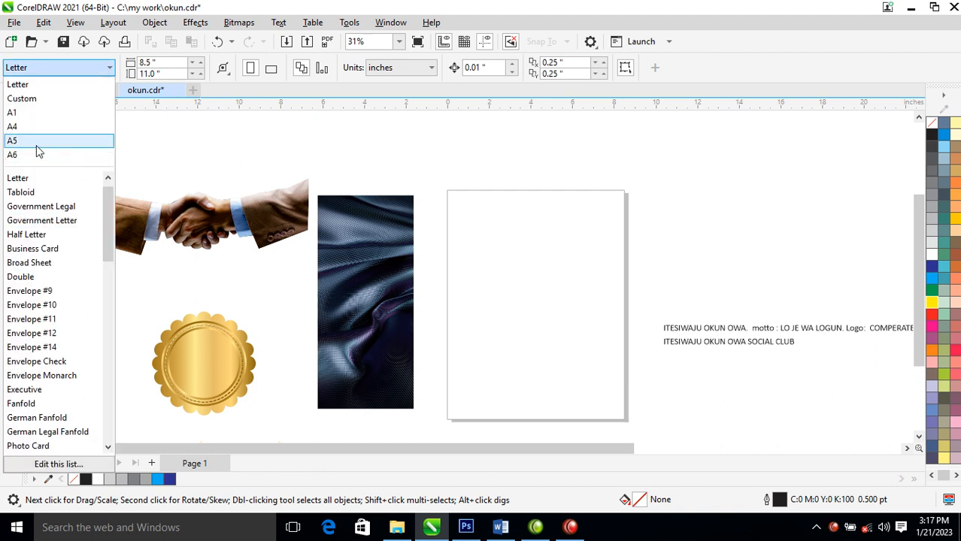
{"action": "left_click", "coordinate": [12, 137]}
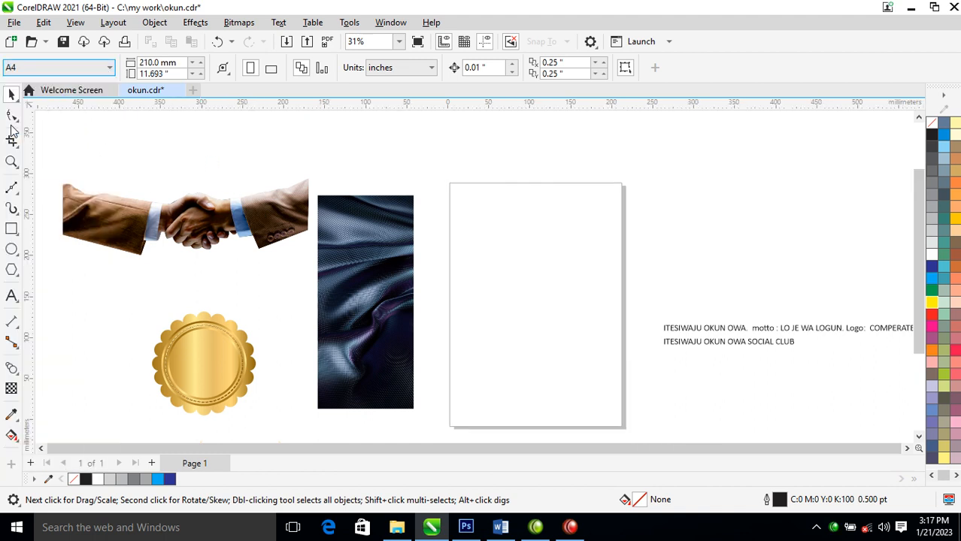
{"action": "left_click", "coordinate": [271, 69]}
- Move the dark fabric image away from the page, draw a rectangle about 297 by 210 mm covering the page, and fill it white
{"action": "left_click_drag", "start_coordinate": [398, 290], "coordinate": [298, 318]}
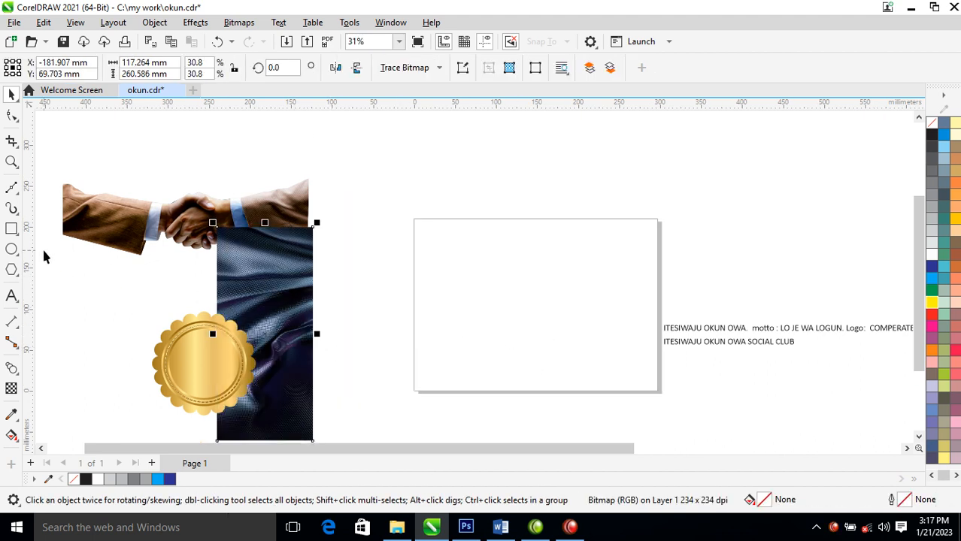
{"action": "left_click", "coordinate": [11, 229]}
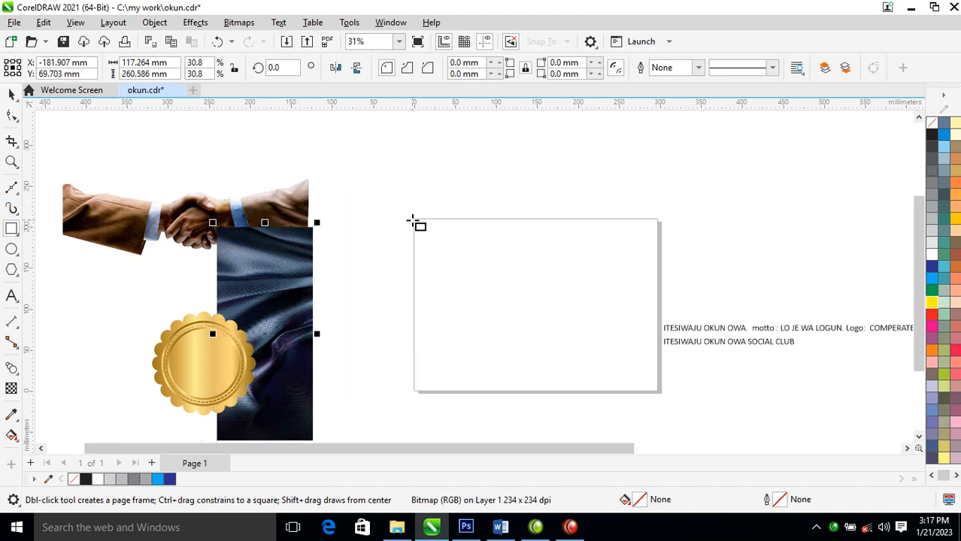
{"action": "left_click_drag", "start_coordinate": [412, 220], "coordinate": [662, 396]}
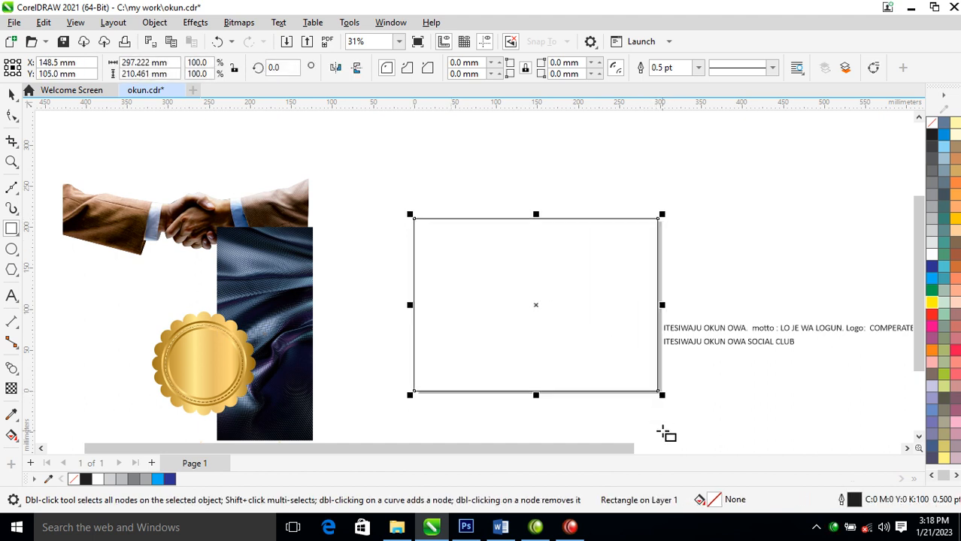
{"action": "key", "text": "space"}
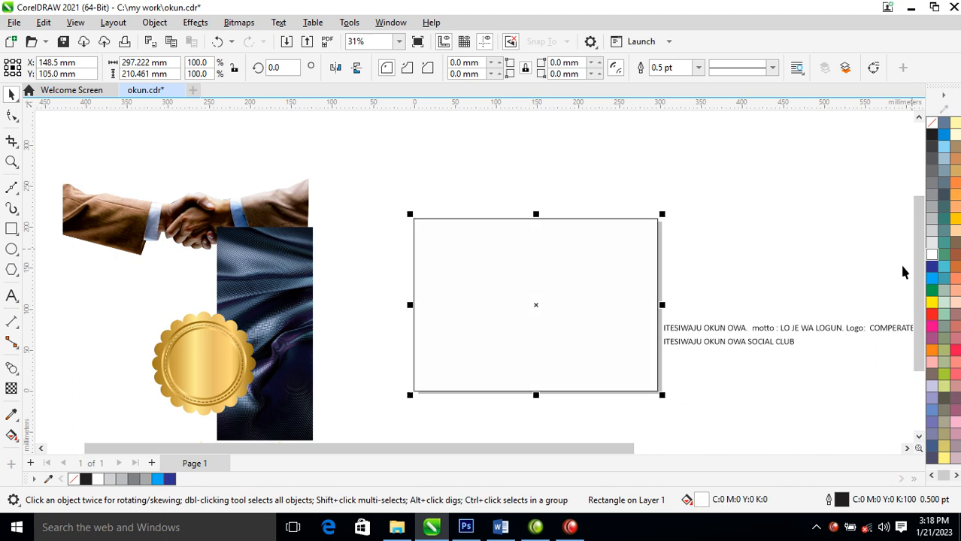
- Rotate the dark fabric image to 270 degrees so it lies horizontally, and move it partly over the page
{"action": "left_click_drag", "start_coordinate": [312, 284], "coordinate": [391, 240]}
{"action": "left_click", "coordinate": [367, 228]}
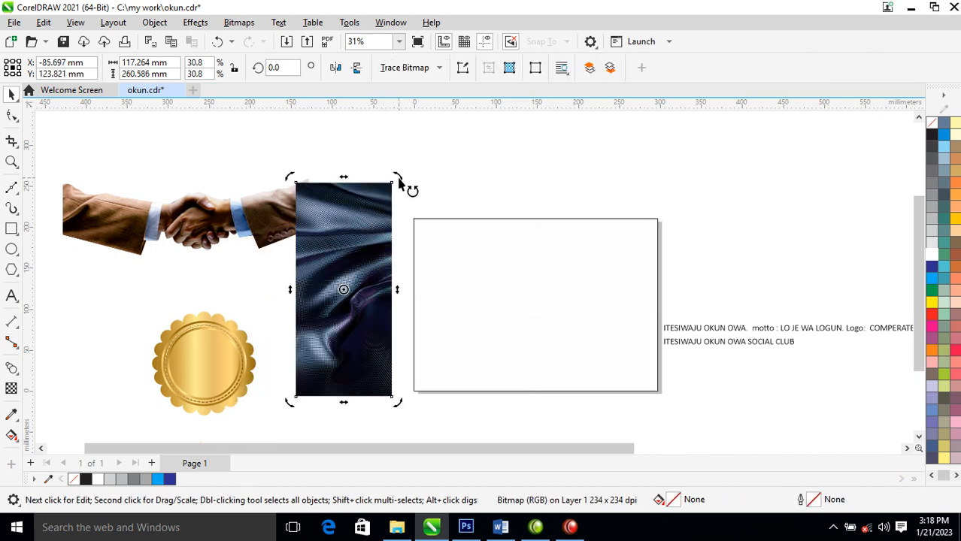
{"action": "left_click_drag", "start_coordinate": [407, 183], "coordinate": [467, 366]}
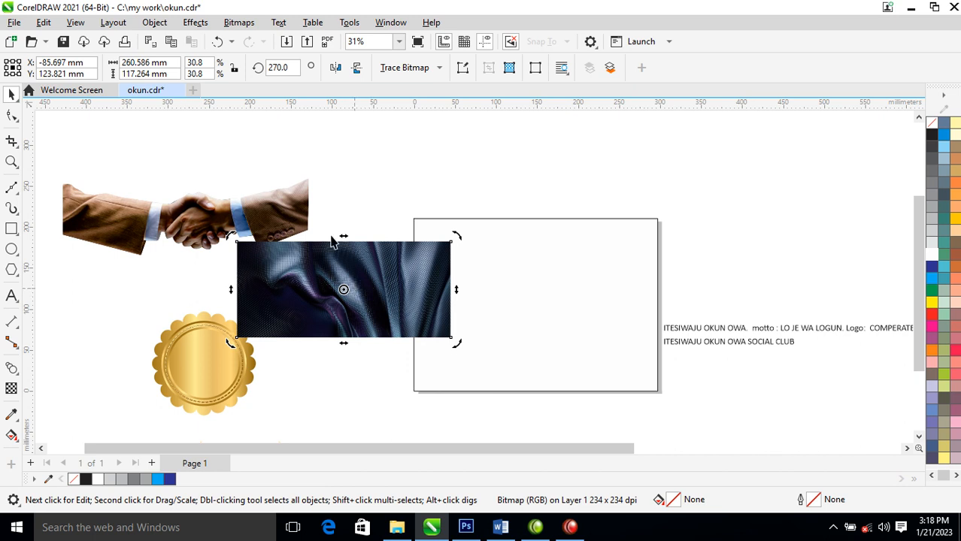
{"action": "key", "text": "z"}
{"action": "left_click_drag", "start_coordinate": [189, 146], "coordinate": [701, 397]}
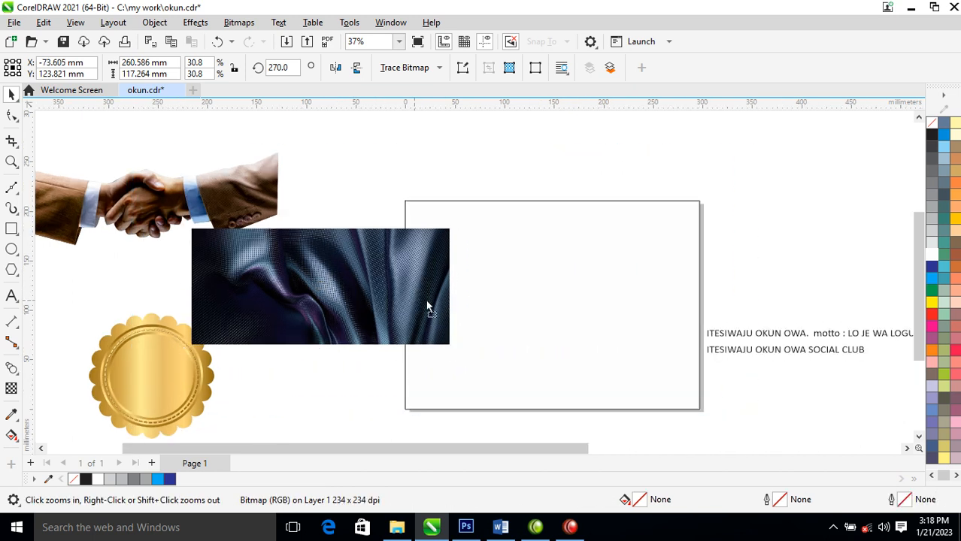
{"action": "key", "text": "space"}
{"action": "left_click_drag", "start_coordinate": [414, 298], "coordinate": [522, 309]}
- Draw a rectangle about 257 by 119 mm over the fabric image and fill it with gold-tan (C0 M20 Y60 K20)
{"action": "left_click", "coordinate": [12, 229]}
{"action": "left_click_drag", "start_coordinate": [301, 239], "coordinate": [566, 360]}
{"action": "key", "text": "space"}
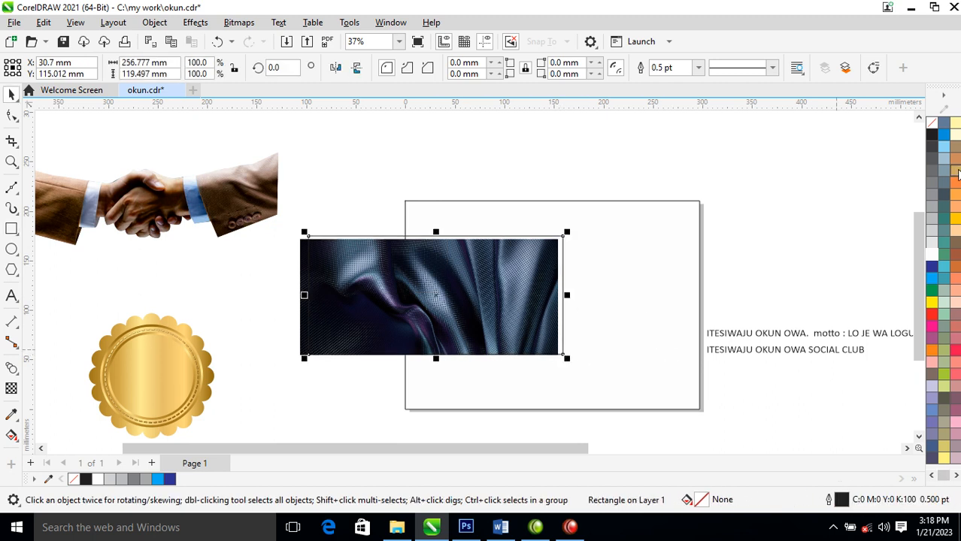
{"action": "left_click", "coordinate": [956, 173]}
- Move the fabric image to the upper part of the page and convert it to a 300 dpi Grayscale (8-bit) bitmap
{"action": "left_click_drag", "start_coordinate": [303, 254], "coordinate": [410, 209]}
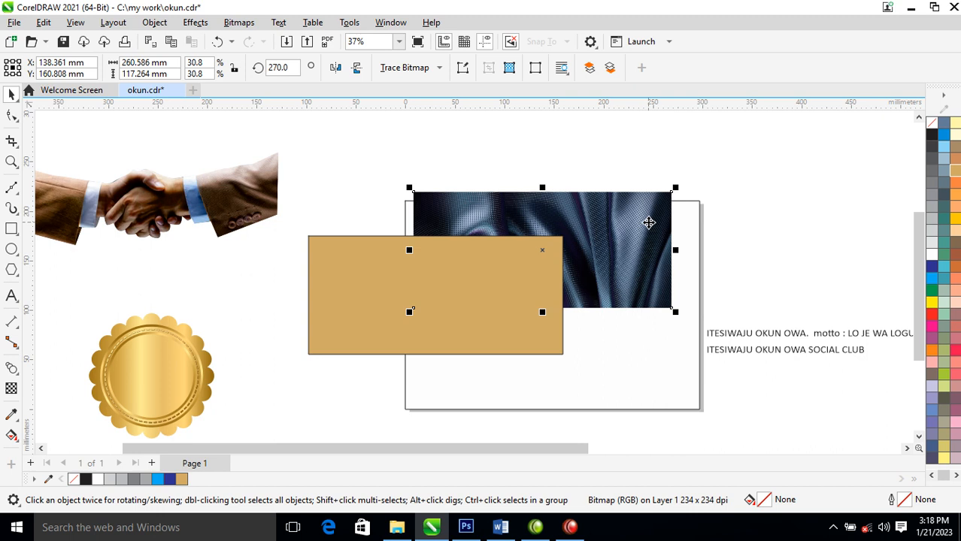
{"action": "left_click", "coordinate": [241, 22]}
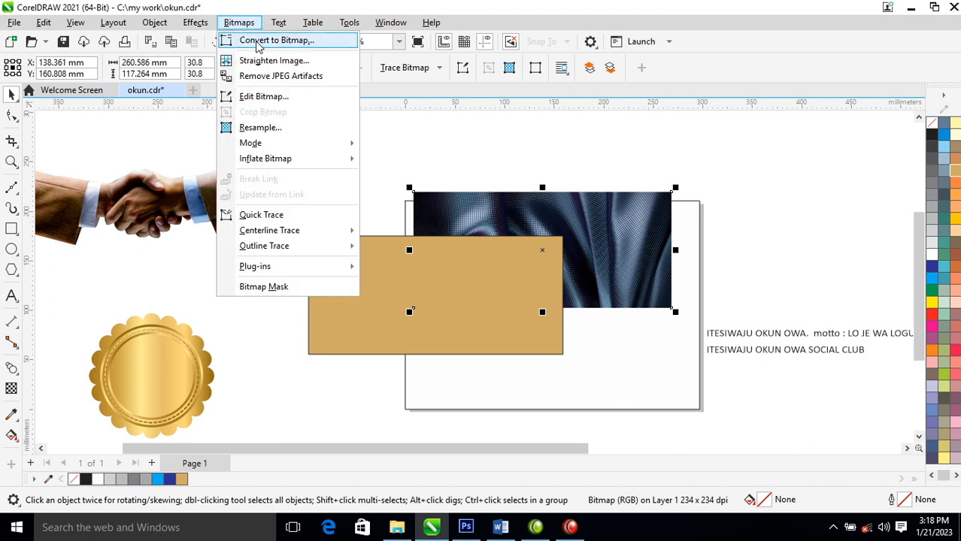
{"action": "left_click", "coordinate": [258, 41]}
{"action": "left_click", "coordinate": [556, 222]}
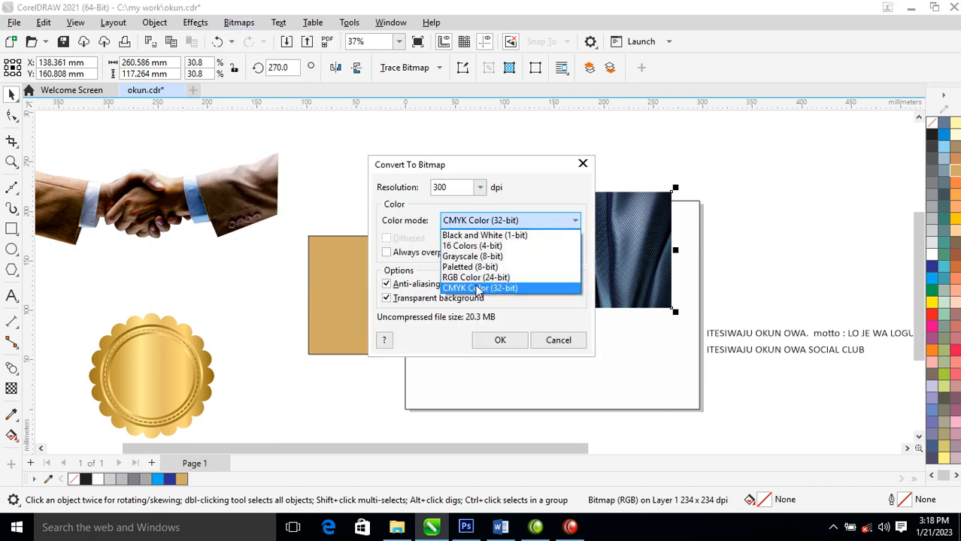
{"action": "left_click", "coordinate": [476, 258]}
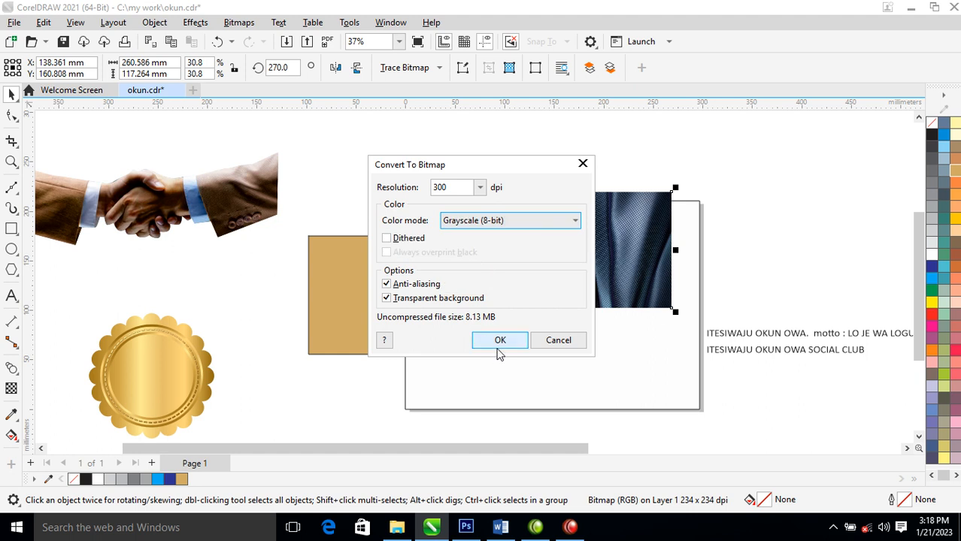
{"action": "left_click", "coordinate": [500, 341]}
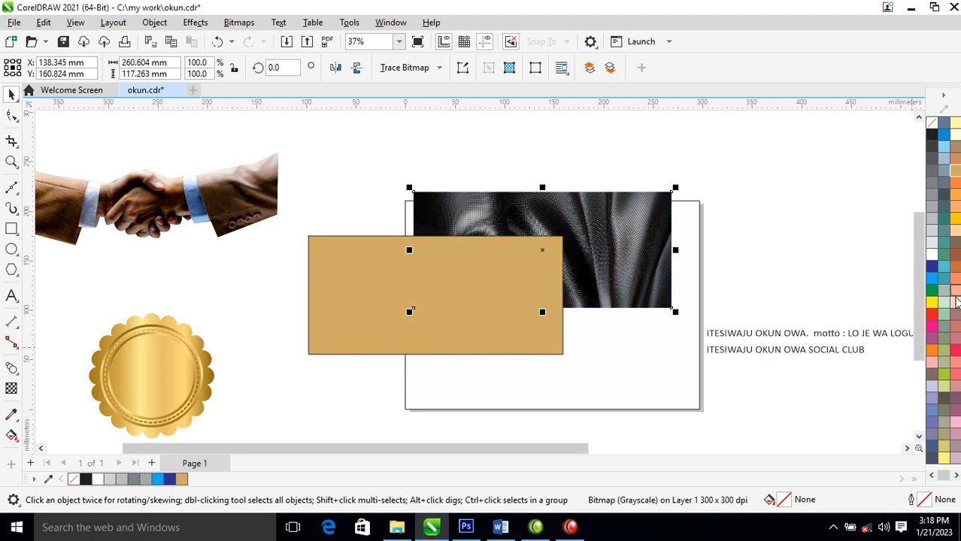
- Place the gold rectangle over the grayscale fabric and give it a uniform transparency of 50 with the Subtract merge mode
{"action": "mouse_move", "coordinate": [491, 250]}
{"action": "left_mouse_down"}
{"action": "mouse_move", "coordinate": [525, 254]}
{"action": "mouse_move", "coordinate": [487, 242]}
{"action": "mouse_move", "coordinate": [486, 254]}
{"action": "left_mouse_up"}
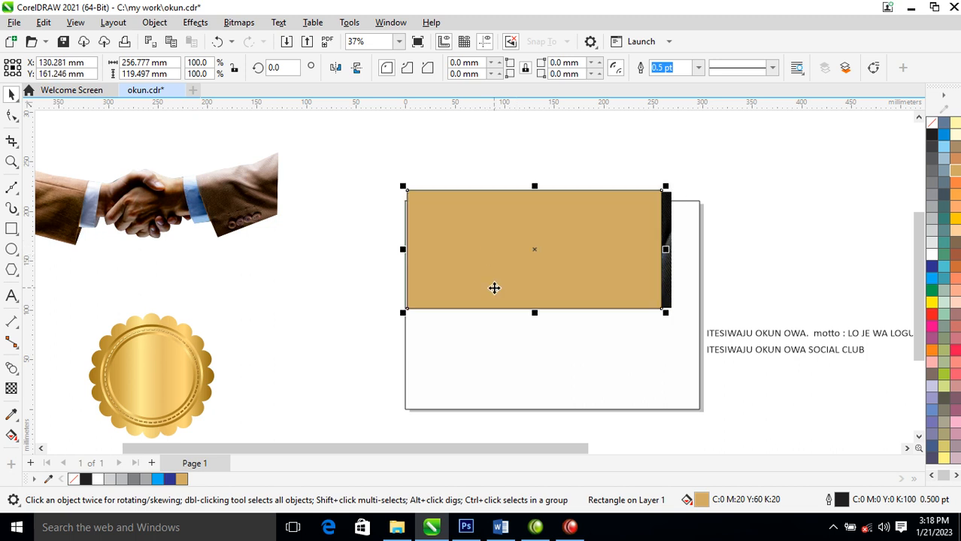
{"action": "left_click", "coordinate": [11, 388]}
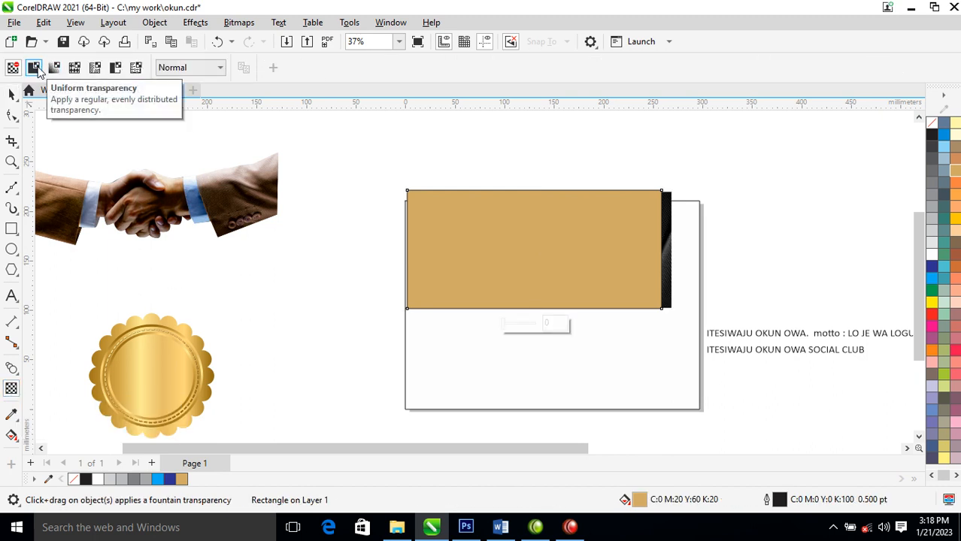
{"action": "left_click", "coordinate": [35, 69]}
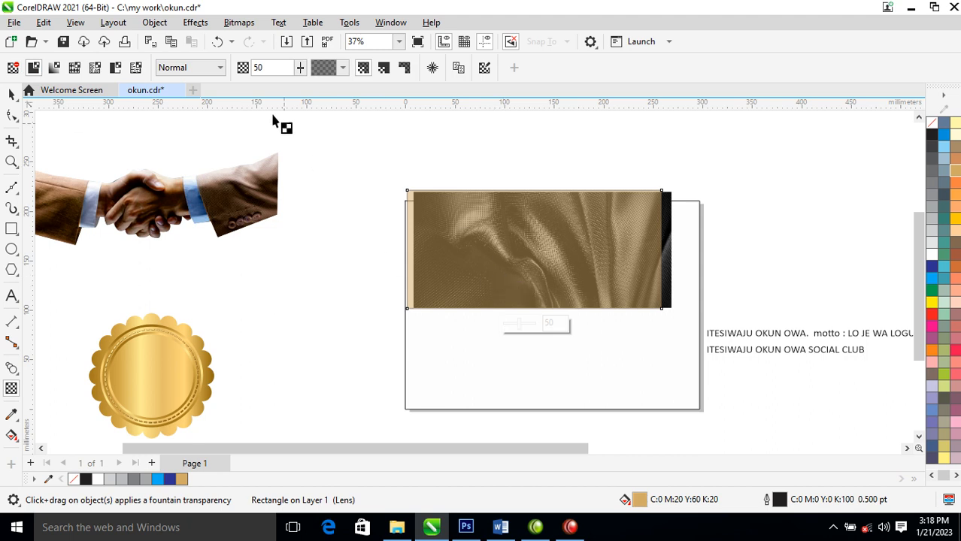
{"action": "left_click", "coordinate": [221, 67]}
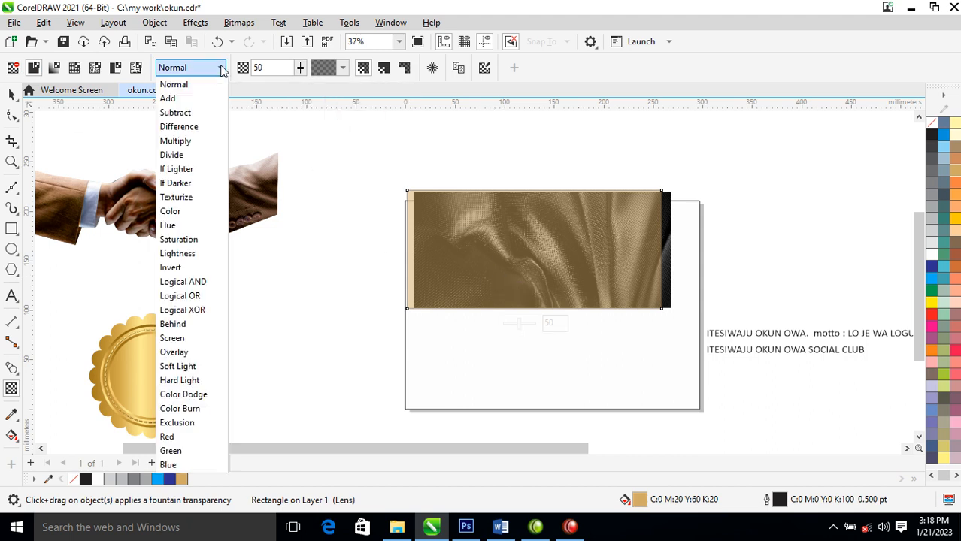
{"action": "left_click", "coordinate": [175, 113]}
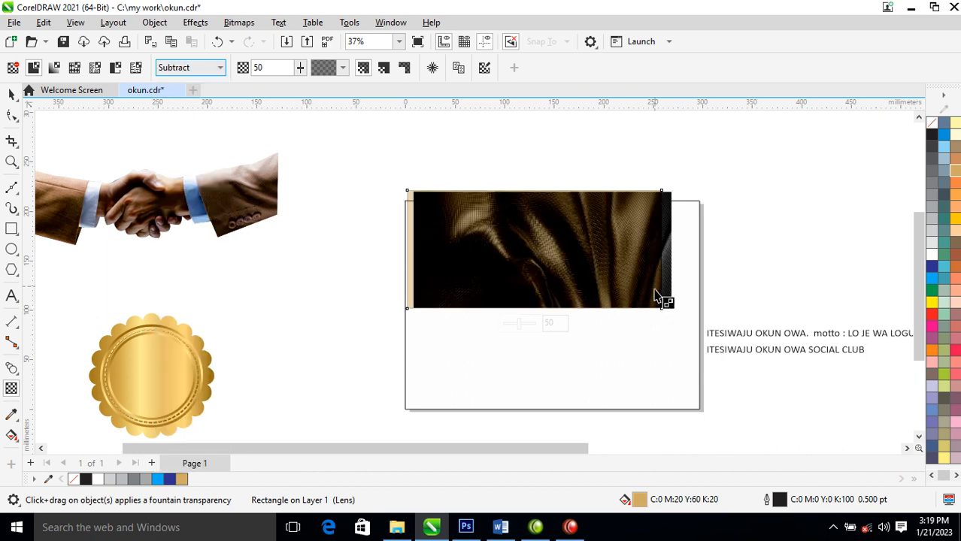
- Brighten the grayscale fabric bitmap with a Tone Curve adjustment, raising the curve point to X 95, Y 200
{"action": "left_click", "coordinate": [12, 94]}
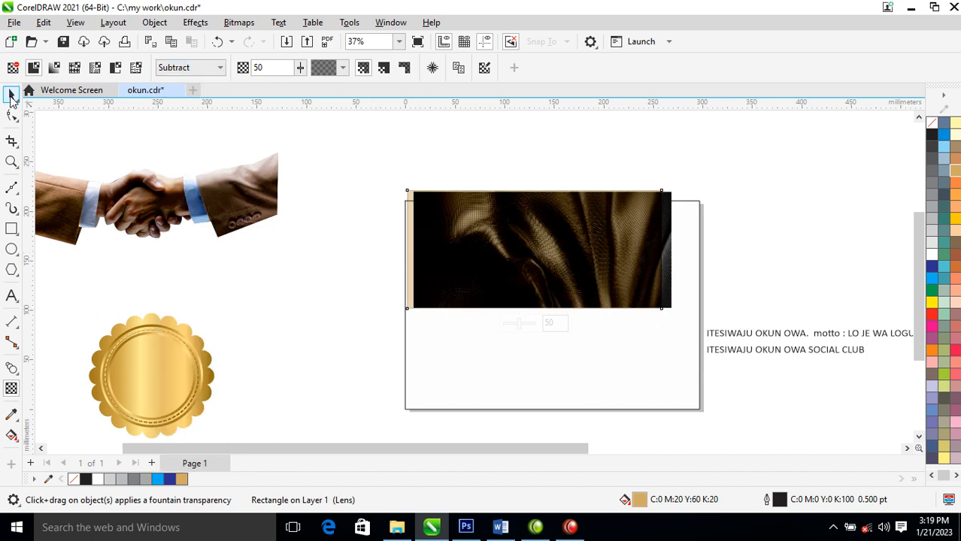
{"action": "left_click", "coordinate": [669, 274]}
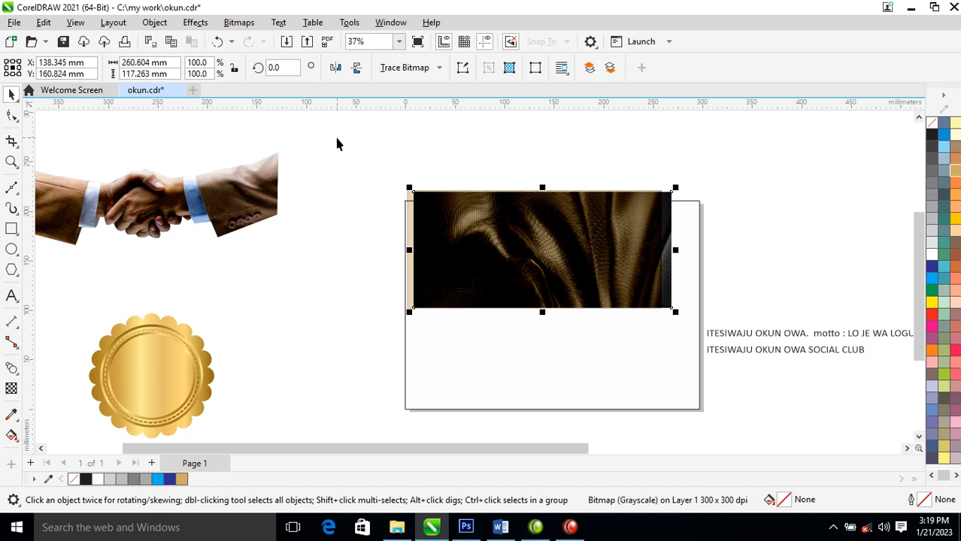
{"action": "left_click_drag", "start_coordinate": [667, 248], "coordinate": [669, 207]}
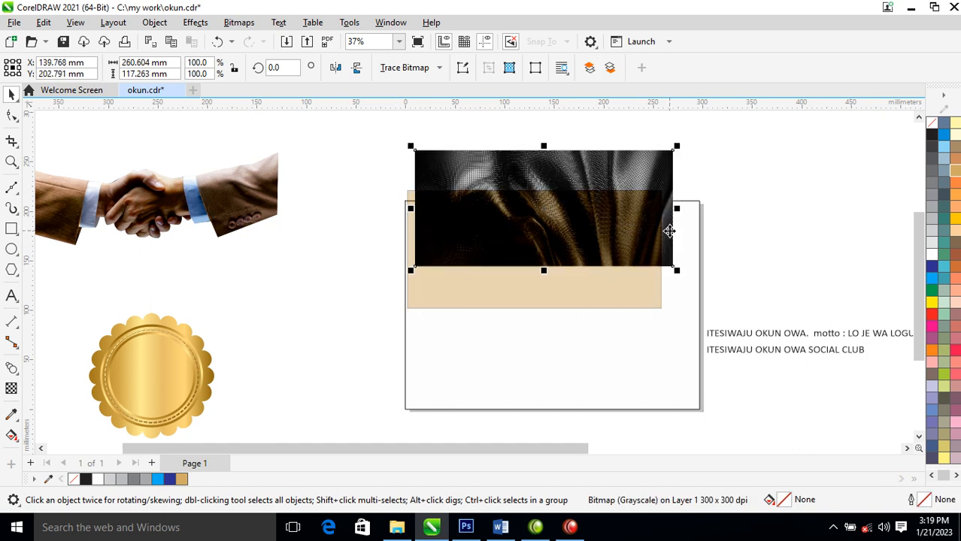
{"action": "key", "text": "ctrl+z"}
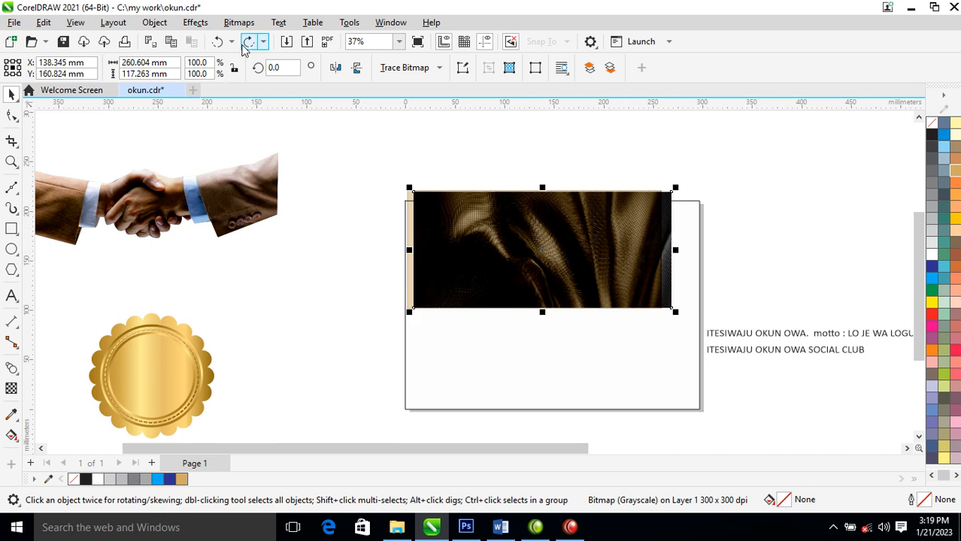
{"action": "left_click", "coordinate": [249, 22]}
{"action": "mouse_move", "coordinate": [179, 27]}
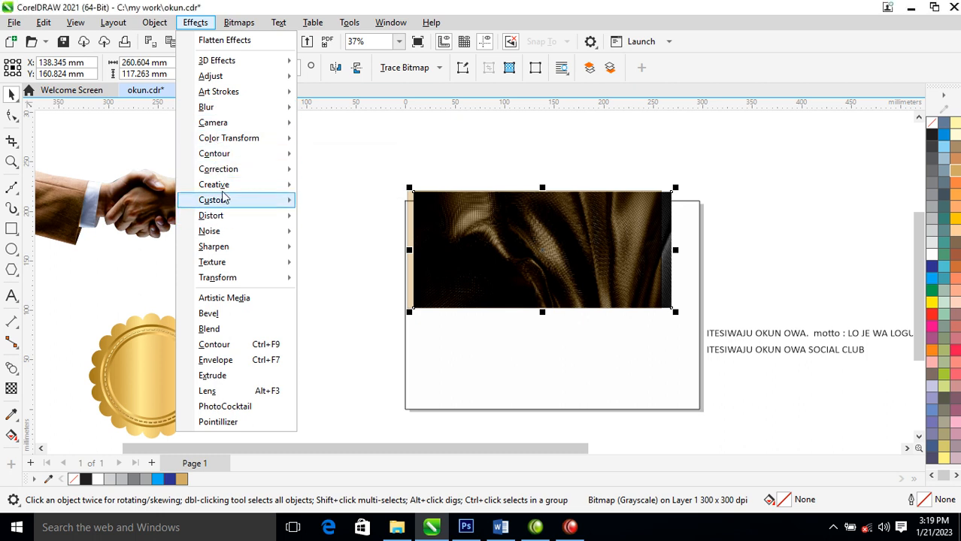
{"action": "mouse_move", "coordinate": [223, 190]}
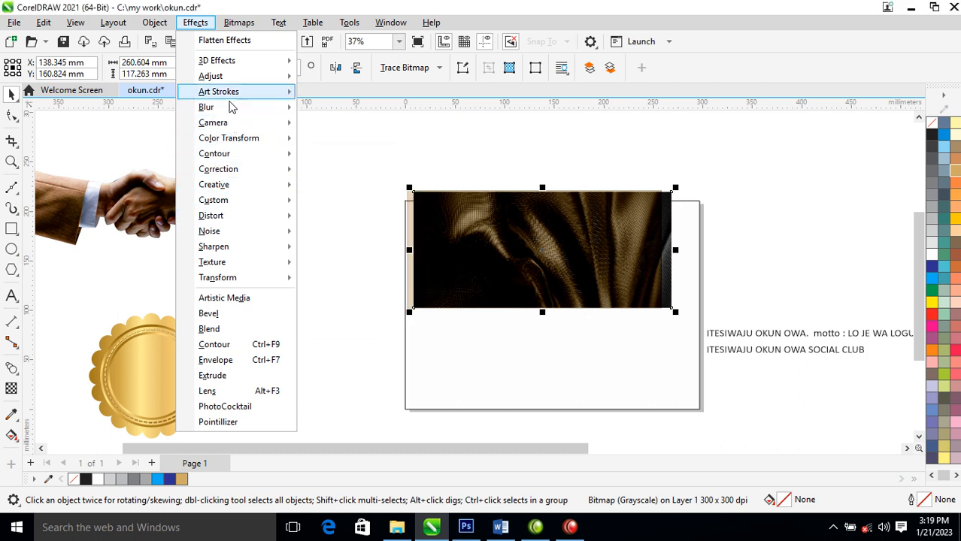
{"action": "mouse_move", "coordinate": [239, 78]}
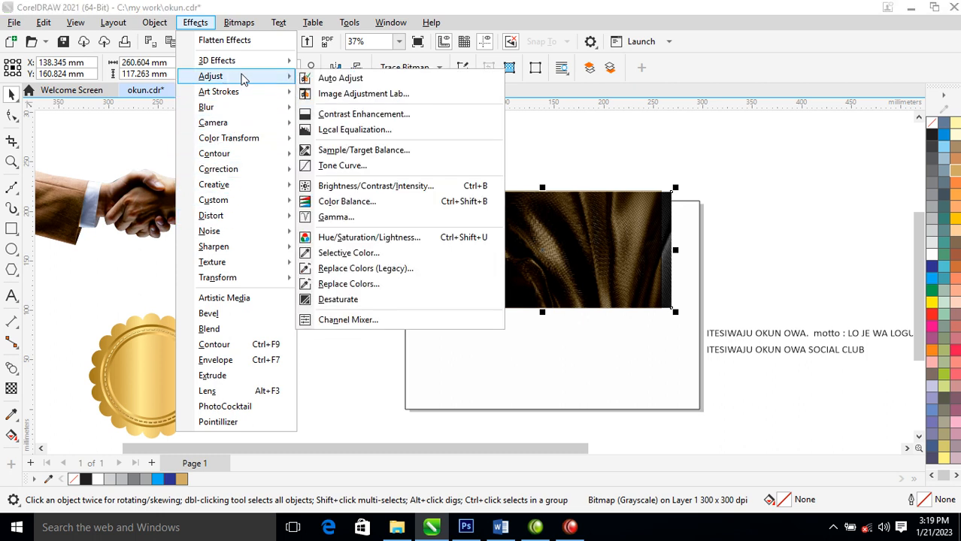
{"action": "left_click", "coordinate": [357, 168]}
{"action": "left_click_drag", "start_coordinate": [494, 79], "coordinate": [796, 23]}
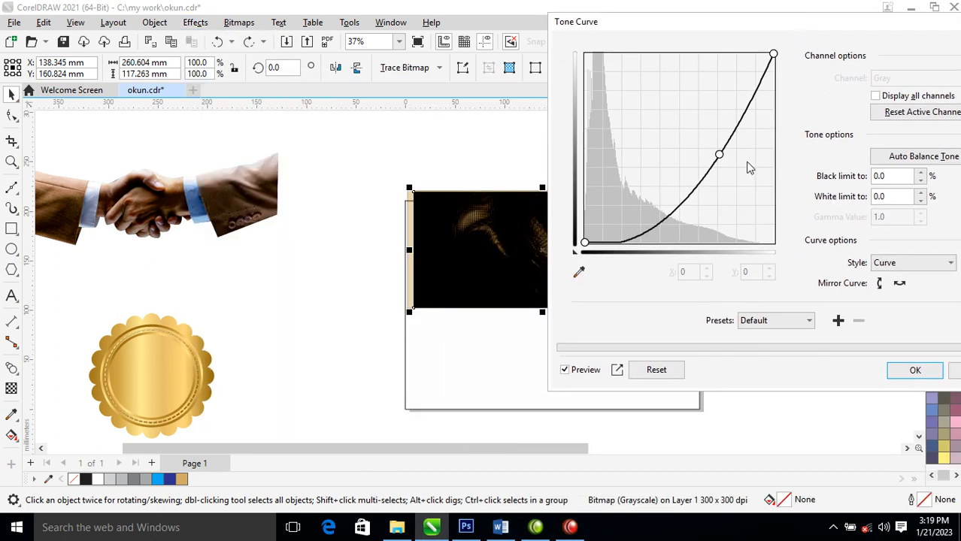
{"action": "left_click_drag", "start_coordinate": [719, 155], "coordinate": [655, 94]}
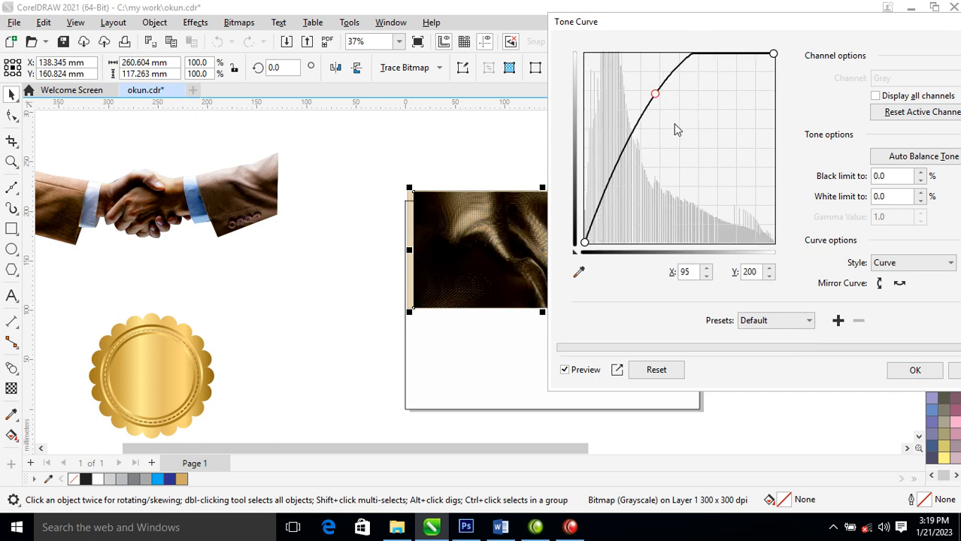
{"action": "left_click", "coordinate": [893, 370]}
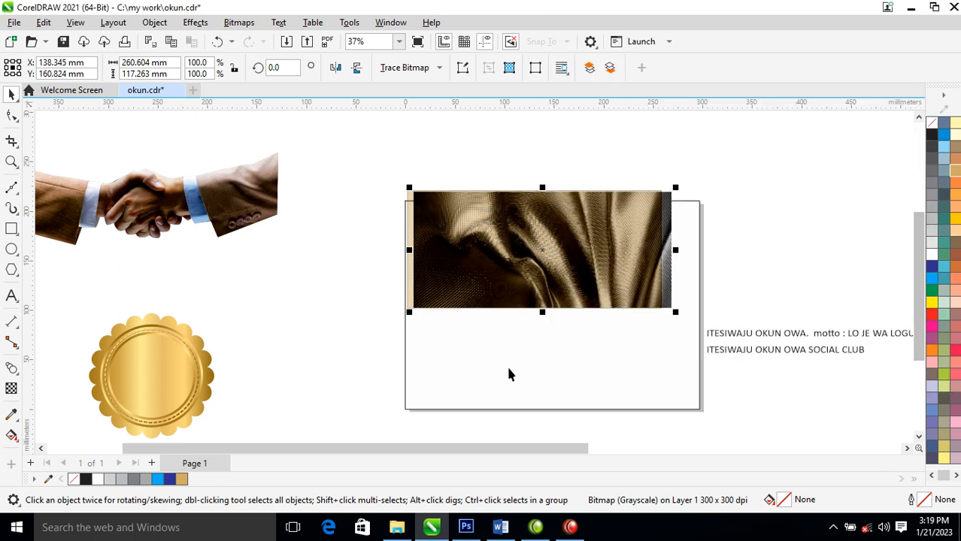
- Widen the transparent gold rectangle to about 267 mm so it reaches the fabric bitmap's right edge
{"action": "left_click", "coordinate": [640, 226]}
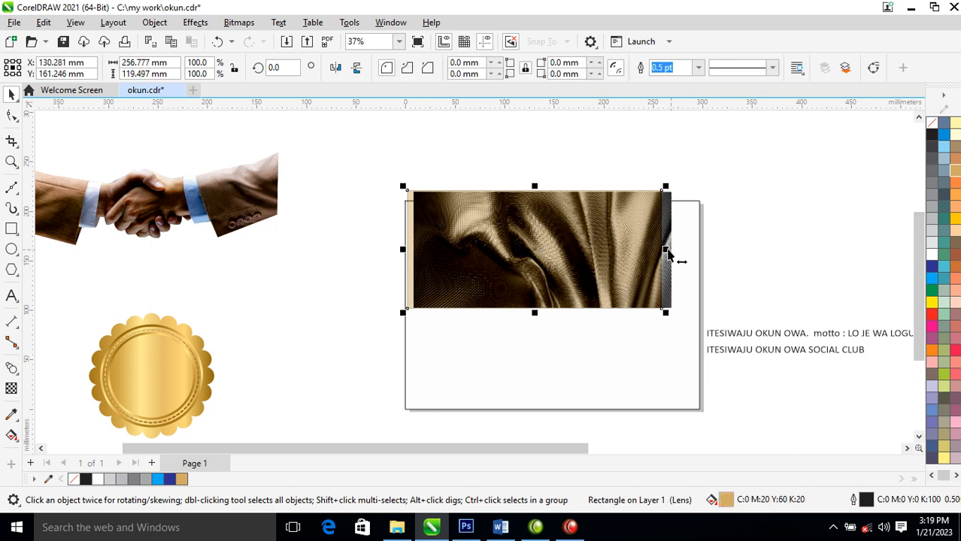
{"action": "left_click_drag", "start_coordinate": [665, 249], "coordinate": [673, 248]}
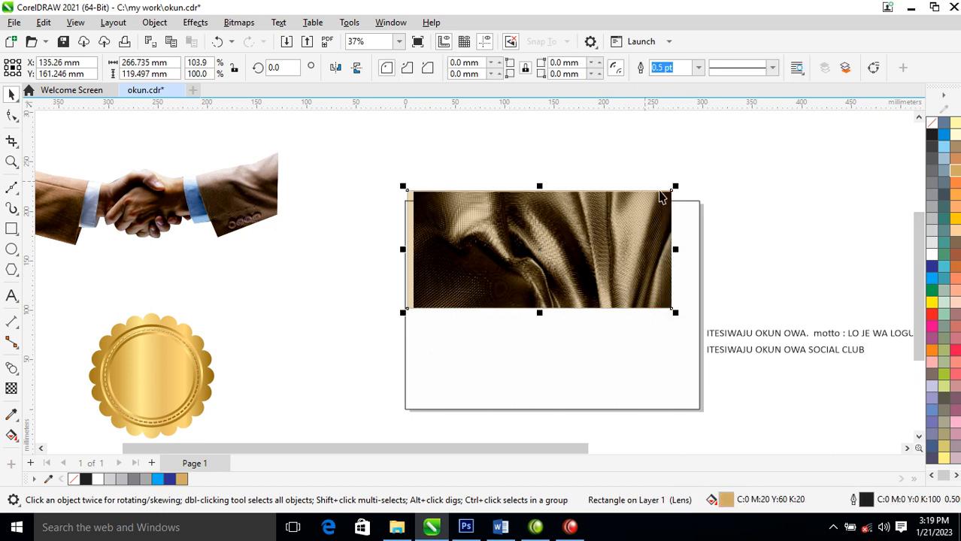
- Try converting the gold rectangle and fabric together to a 300 dpi grayscale bitmap, and undo the conversion
{"action": "left_click_drag", "start_coordinate": [355, 148], "coordinate": [716, 359]}
{"action": "key", "text": "alt+b"}
{"action": "key", "text": "Return"}
{"action": "key", "text": "Return"}
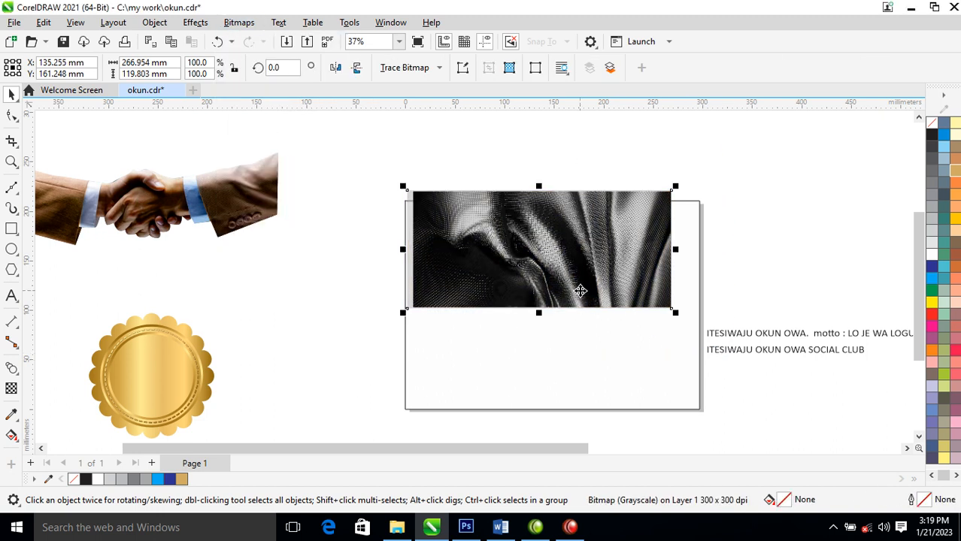
{"action": "key", "text": "ctrl+z"}
- Convert the gold rectangle and fabric together to a 300 dpi RGB Color (24-bit) bitmap and move it off the page
{"action": "key", "text": "alt+b"}
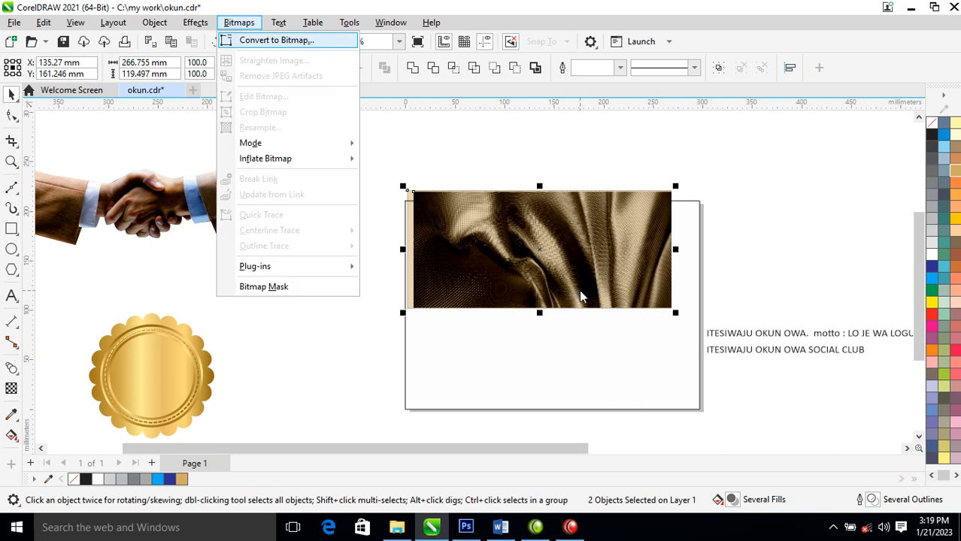
{"action": "key", "text": "Return"}
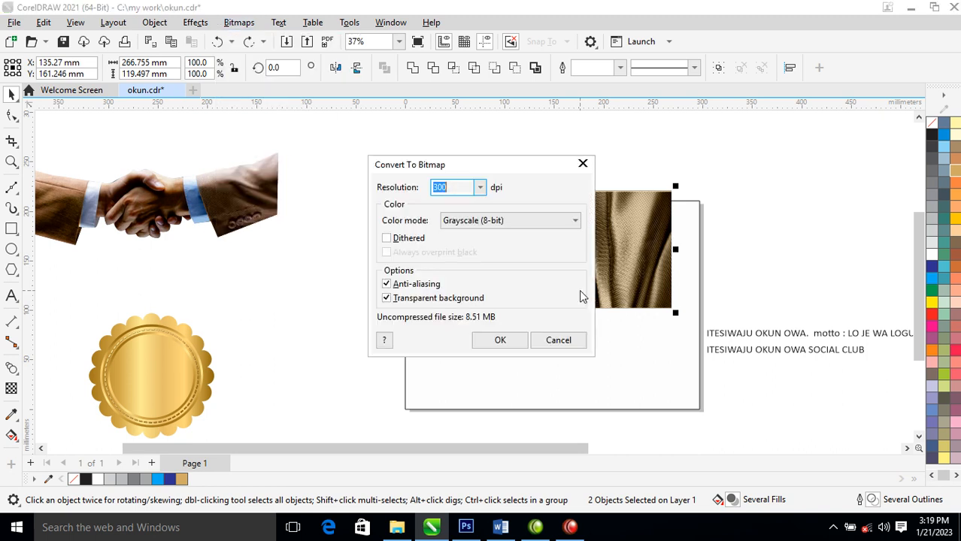
{"action": "left_click", "coordinate": [575, 222]}
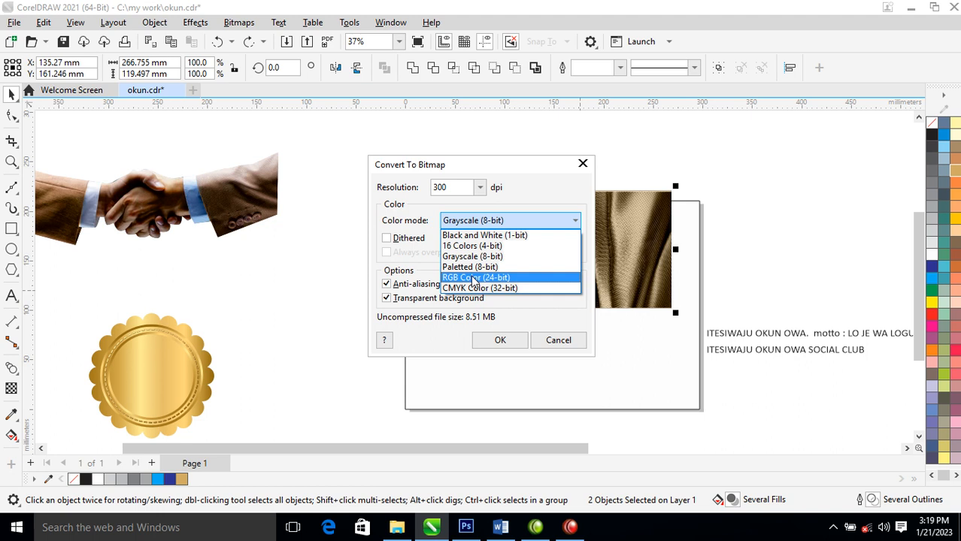
{"action": "left_click", "coordinate": [474, 280]}
{"action": "left_click", "coordinate": [502, 342]}
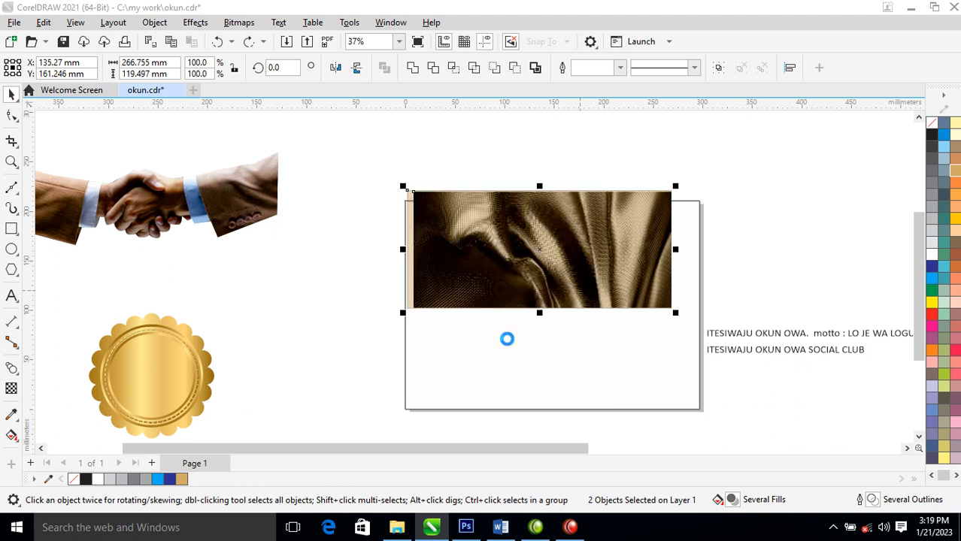
{"action": "left_click_drag", "start_coordinate": [644, 263], "coordinate": [362, 289]}
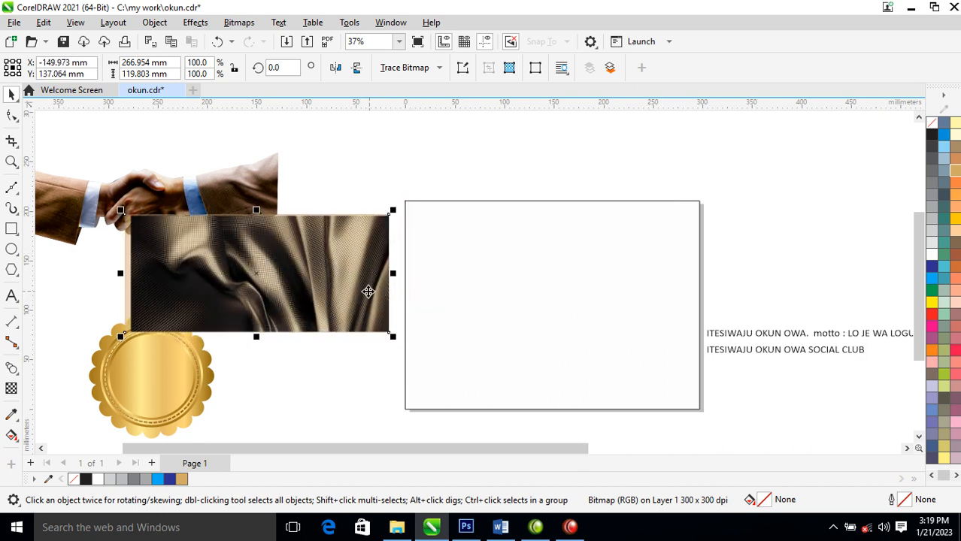
- Increase the golden fabric bitmap's contrast with a two-point S-shaped Tone Curve, placing the upper point at X 140, Y 131
{"action": "left_click", "coordinate": [197, 23]}
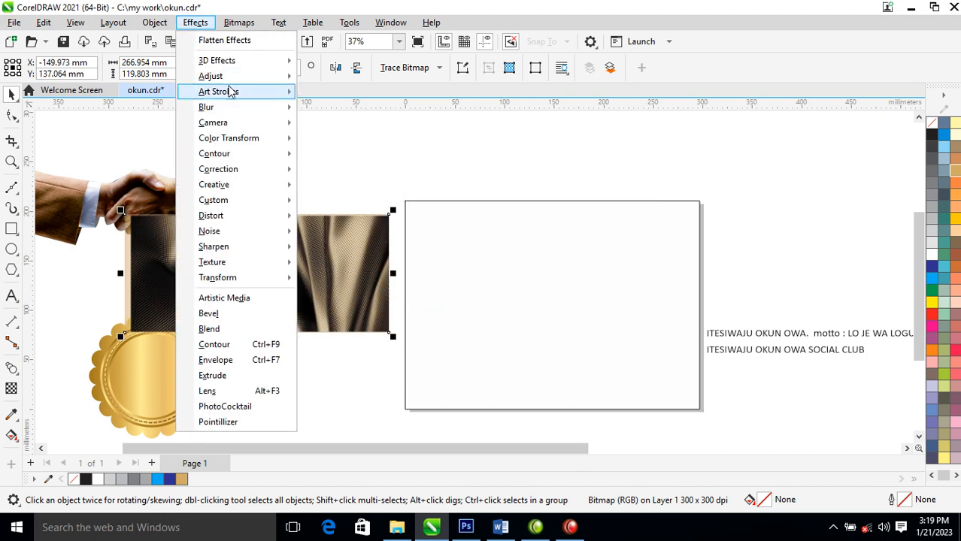
{"action": "mouse_move", "coordinate": [234, 79]}
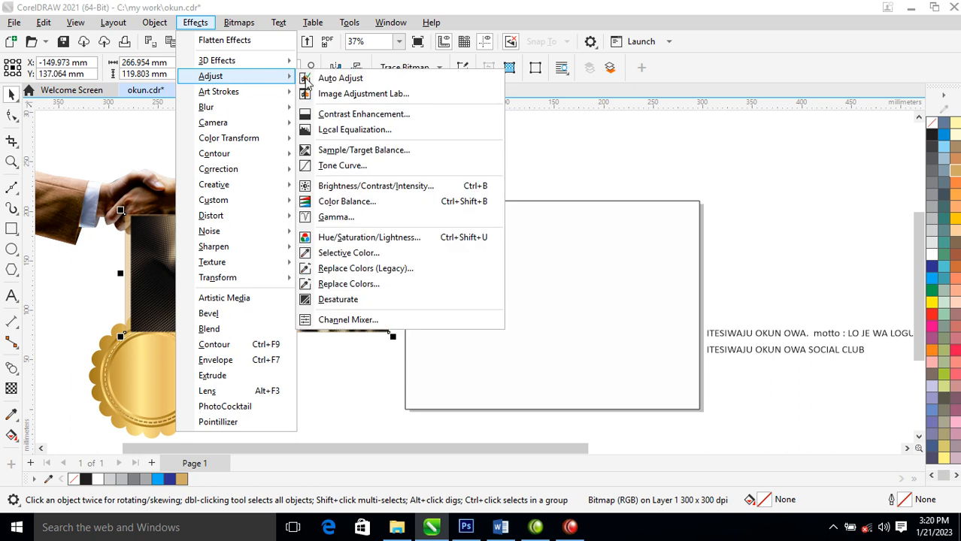
{"action": "left_click", "coordinate": [360, 167]}
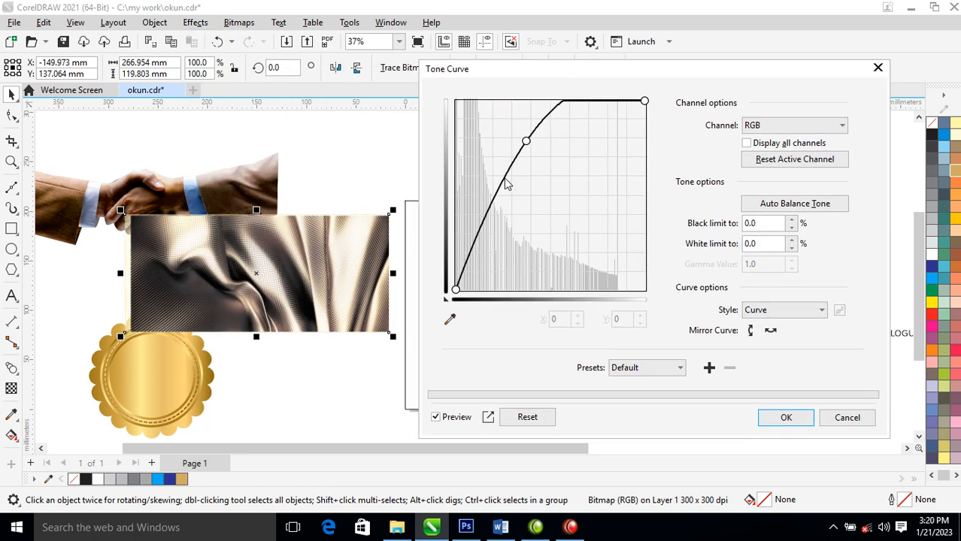
{"action": "left_click_drag", "start_coordinate": [506, 185], "coordinate": [511, 185]}
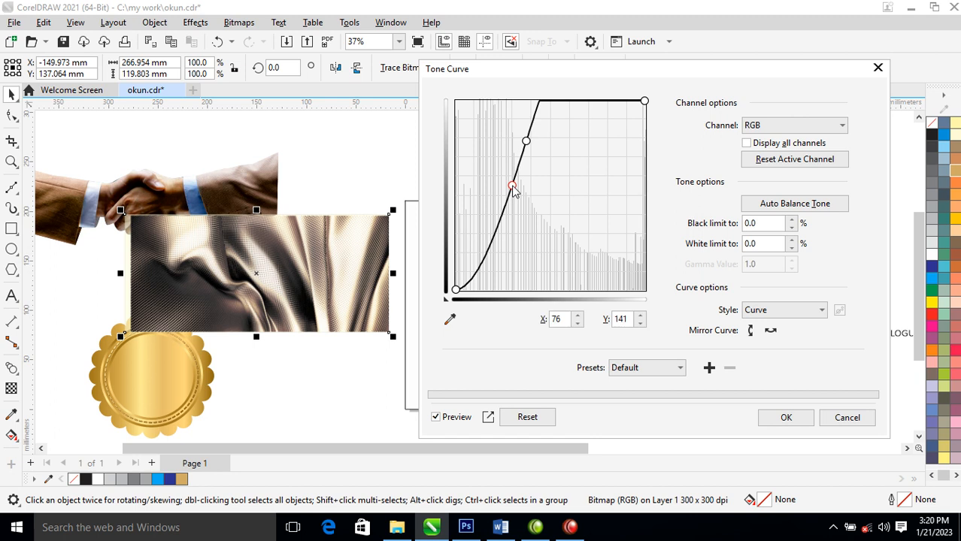
{"action": "left_click", "coordinate": [541, 151]}
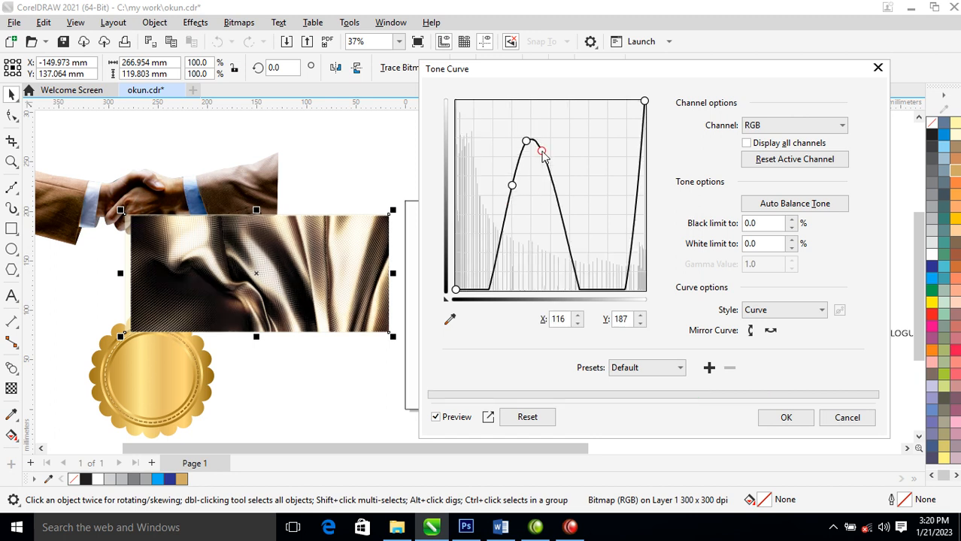
{"action": "left_click", "coordinate": [526, 418]}
{"action": "left_click_drag", "start_coordinate": [542, 208], "coordinate": [559, 193]}
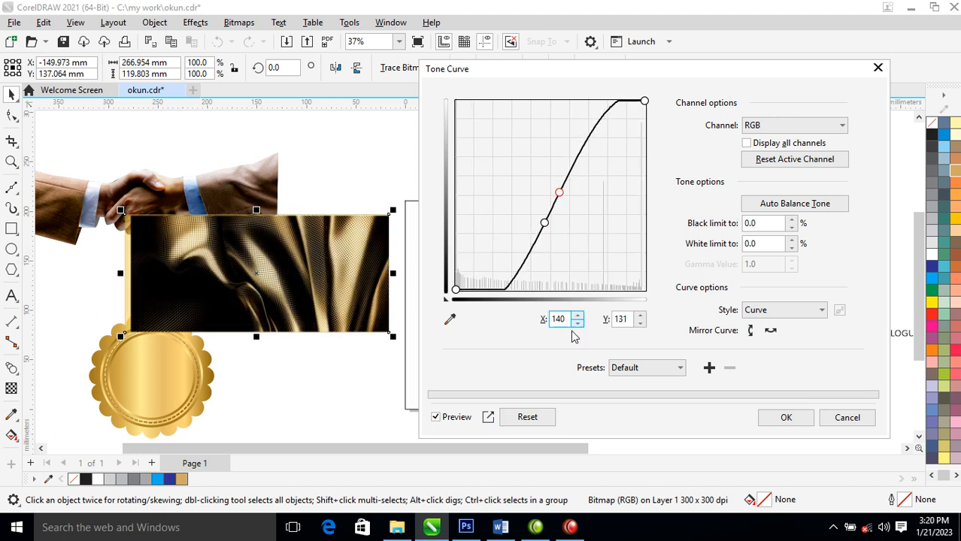
{"action": "left_click", "coordinate": [786, 418]}
- Shift the golden fabric and the handshake photo to new spots on the pasteboard beside the page
{"action": "left_click_drag", "start_coordinate": [346, 261], "coordinate": [277, 266]}
{"action": "left_click_drag", "start_coordinate": [267, 185], "coordinate": [369, 171]}
{"action": "left_click", "coordinate": [579, 274]}
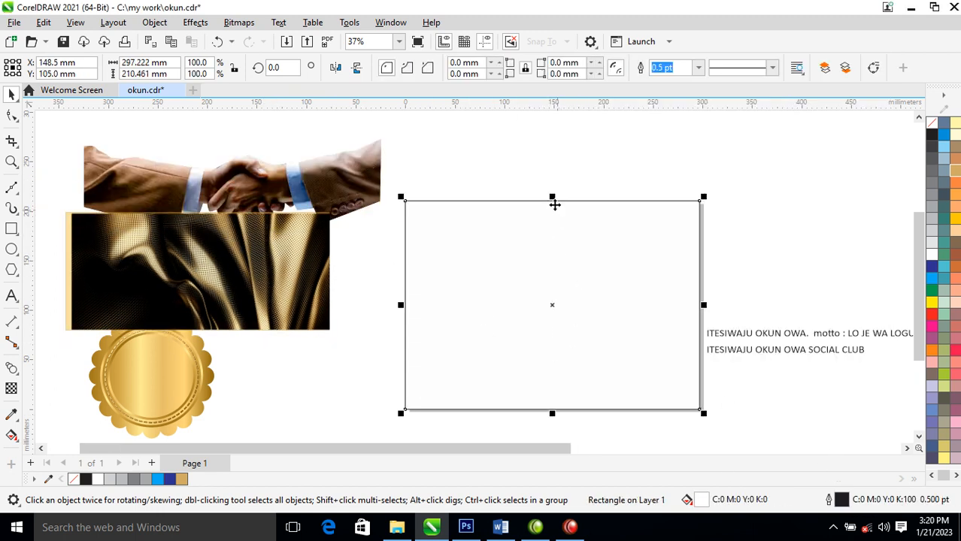
{"action": "left_click_drag", "start_coordinate": [551, 198], "coordinate": [559, 263]}
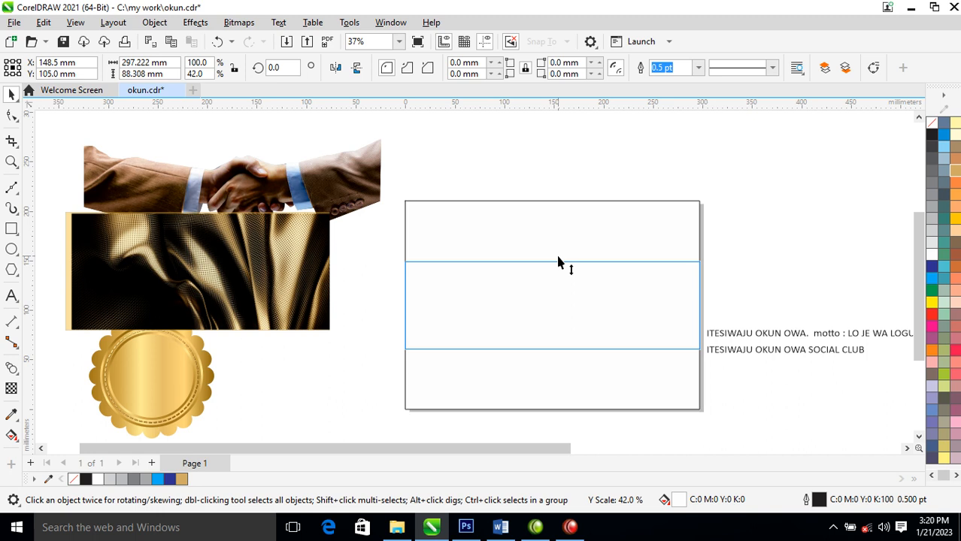
{"action": "left_click_drag", "start_coordinate": [557, 262], "coordinate": [558, 261]}
{"action": "key", "text": "ctrl+z"}
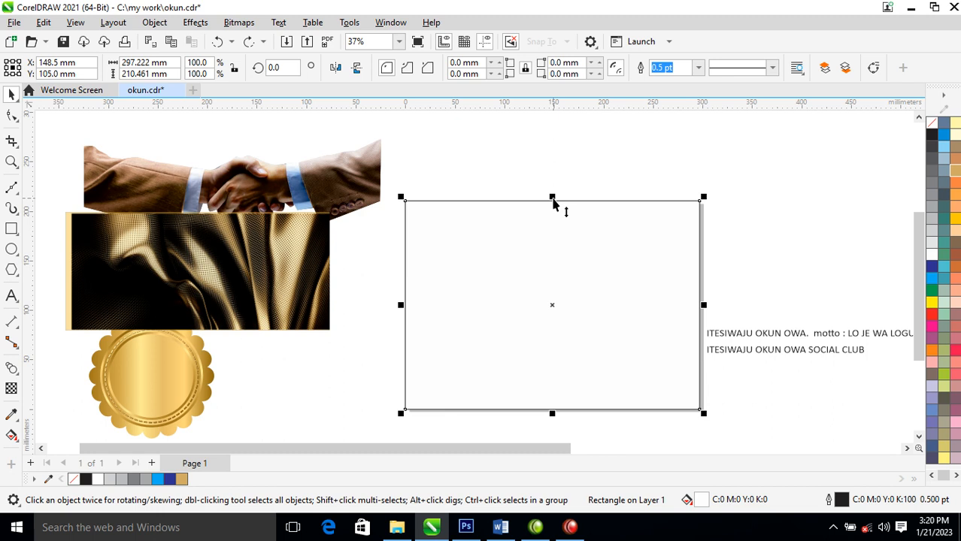
- Duplicate the page-size rectangle as a vertically centred, full-width band about 64 mm high
{"action": "left_click_drag", "start_coordinate": [552, 199], "coordinate": [556, 263]}
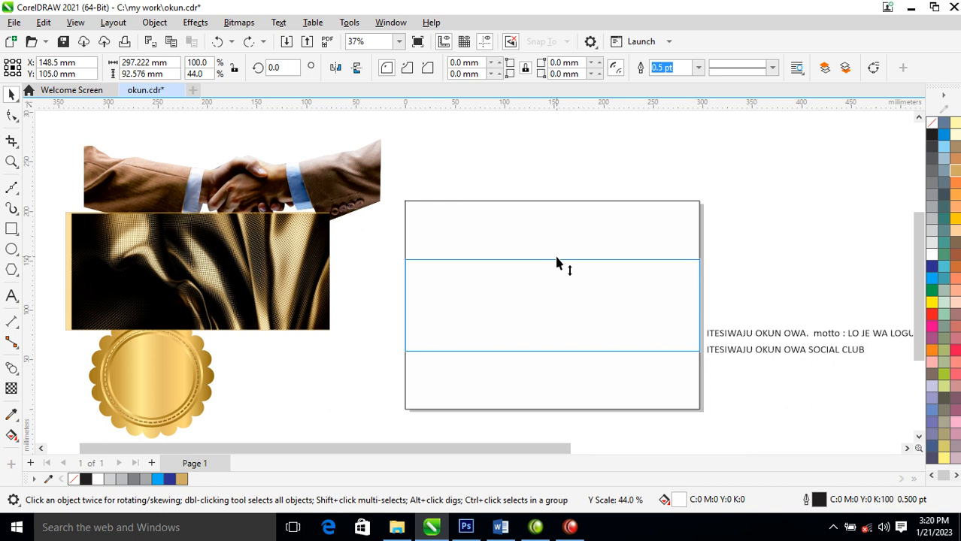
{"action": "left_click_drag", "start_coordinate": [556, 259], "coordinate": [557, 263]}
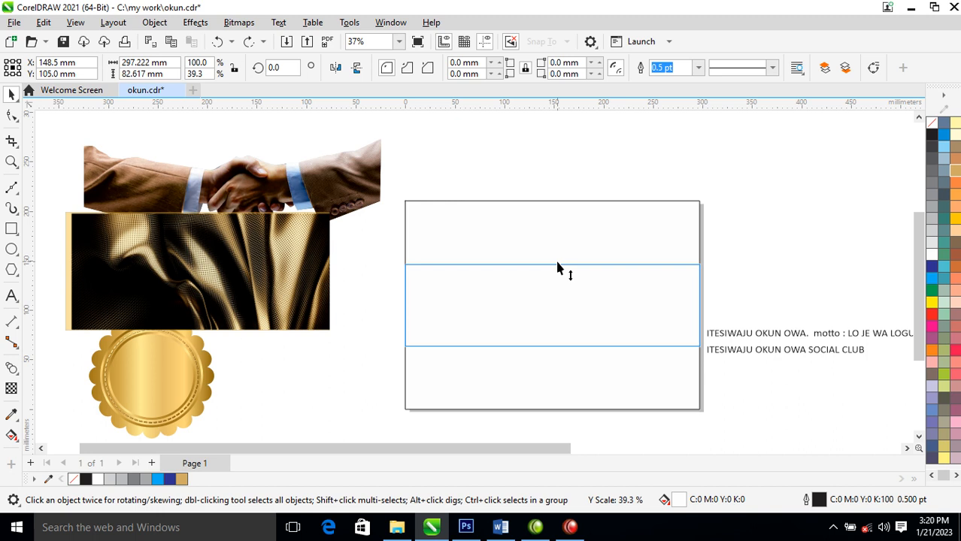
{"action": "left_click_drag", "start_coordinate": [558, 266], "coordinate": [561, 269]}
- PowerClip the golden fabric inside the central band and place a copy of the band below the handshake photo
{"action": "left_click_drag", "start_coordinate": [276, 255], "coordinate": [549, 295]}
{"action": "left_click", "coordinate": [613, 345]}
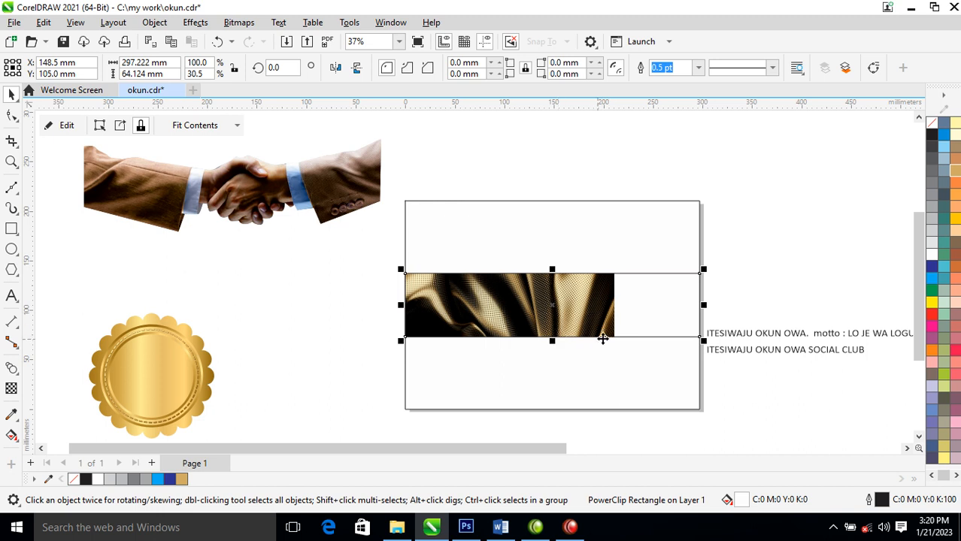
{"action": "left_click_drag", "start_coordinate": [670, 303], "coordinate": [337, 264]}
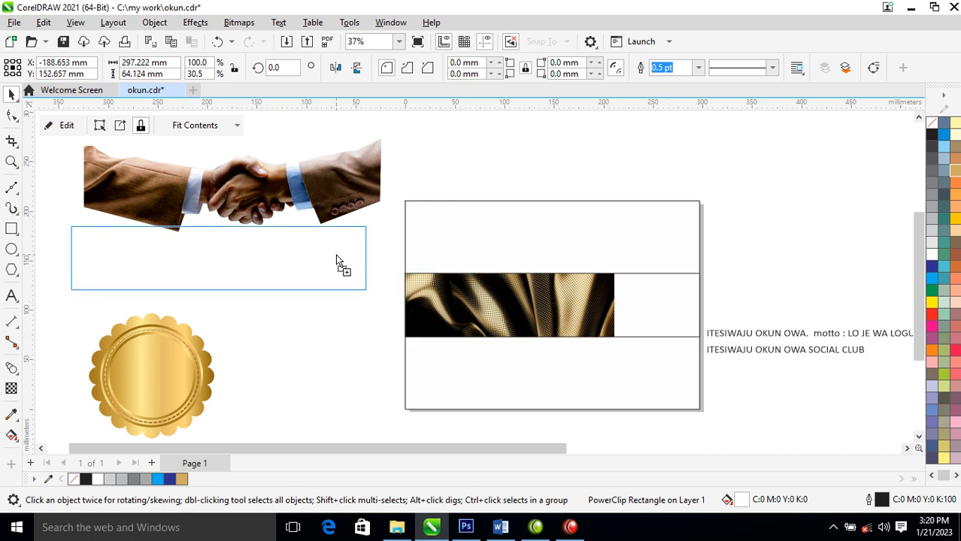
{"action": "right_click", "coordinate": [337, 264]}
- Stretch, enlarge and reposition the clipped fabric inside the page's central band so it fills the whole band
{"action": "left_click", "coordinate": [605, 291]}
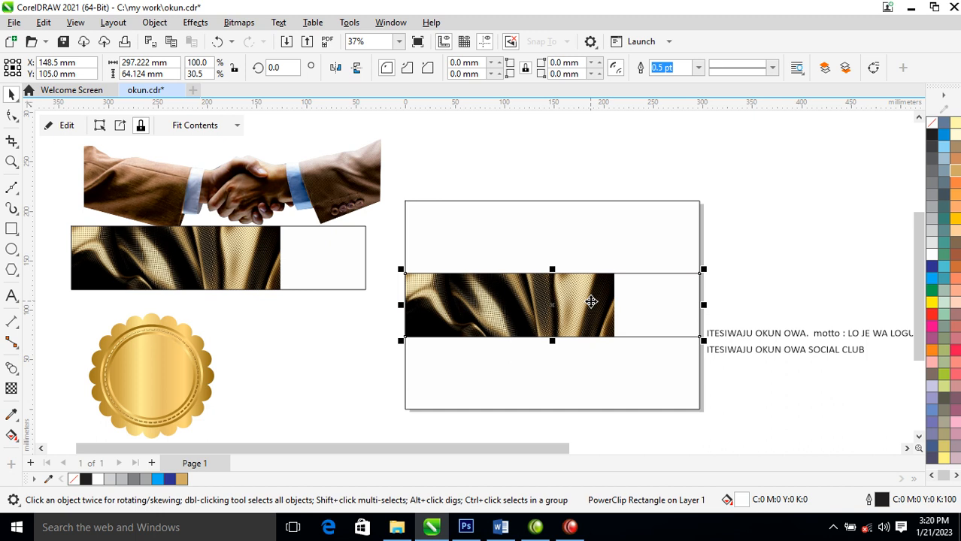
{"action": "left_click", "coordinate": [591, 304], "text": "ctrl"}
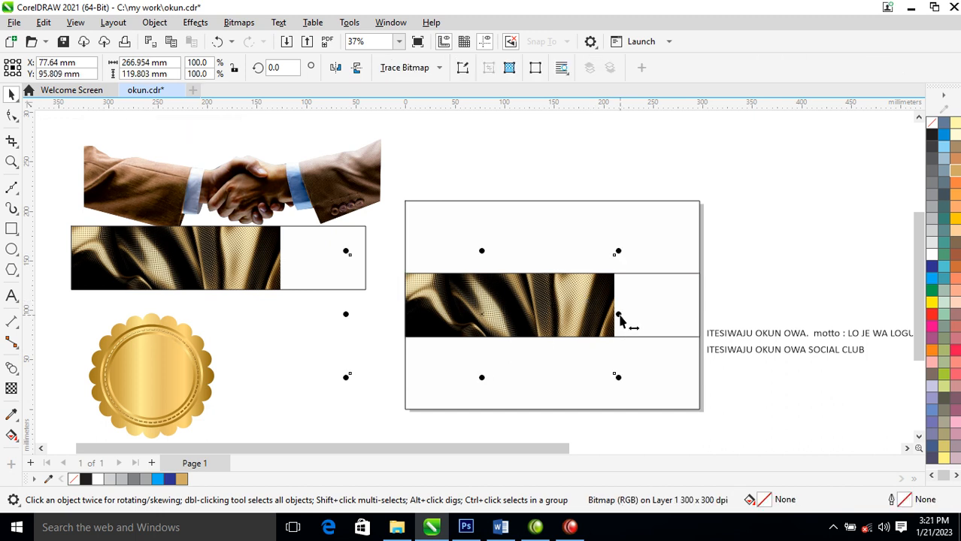
{"action": "left_click_drag", "start_coordinate": [617, 315], "coordinate": [763, 314]}
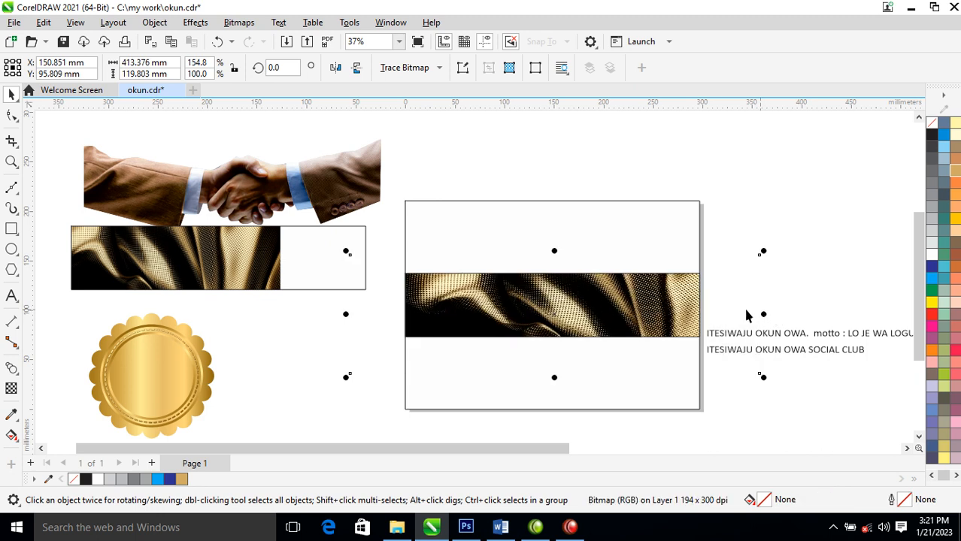
{"action": "left_click_drag", "start_coordinate": [647, 312], "coordinate": [626, 317]}
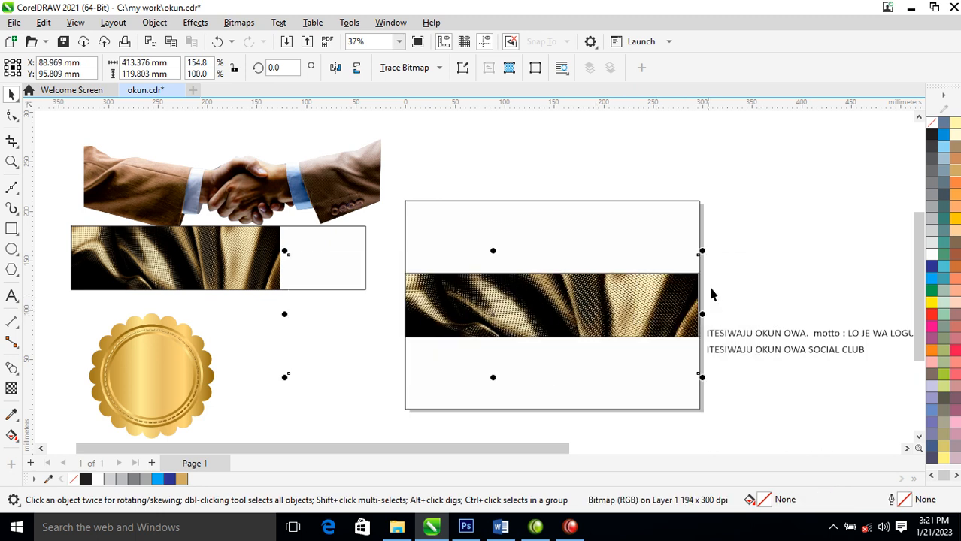
{"action": "left_click_drag", "start_coordinate": [701, 253], "coordinate": [774, 230]}
{"action": "mouse_move", "coordinate": [676, 307]}
{"action": "left_mouse_down"}
{"action": "mouse_move", "coordinate": [598, 317]}
{"action": "mouse_move", "coordinate": [672, 318]}
{"action": "left_mouse_up"}
{"action": "left_click", "coordinate": [762, 239]}
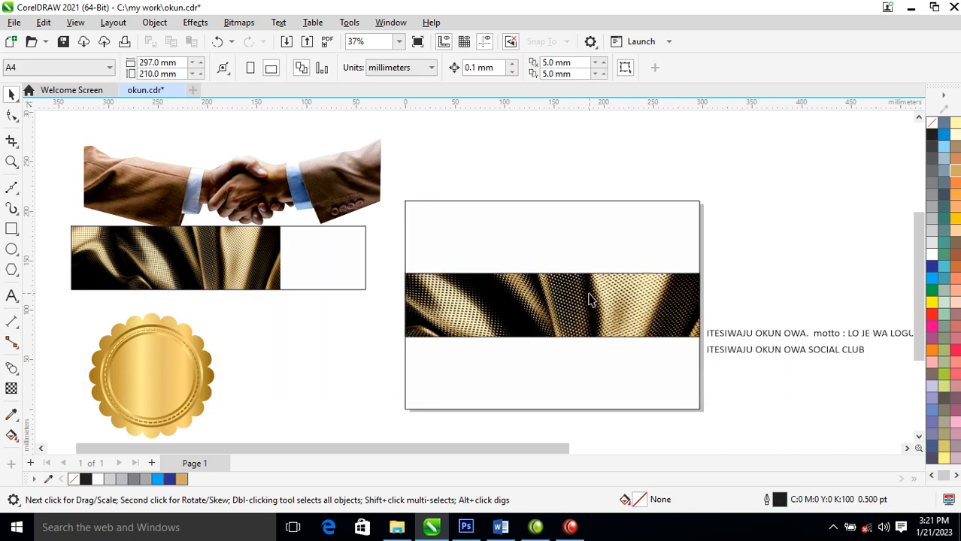
- Remove the outline from the central fabric band on the page
{"action": "left_click", "coordinate": [593, 298]}
{"action": "right_click", "coordinate": [938, 132]}
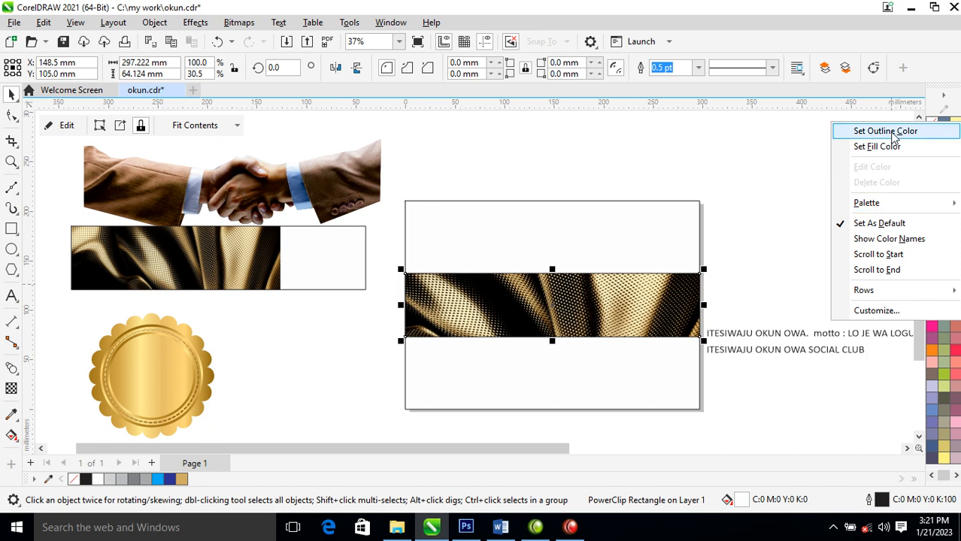
{"action": "left_click", "coordinate": [890, 129]}
- Extract the fabric from the copied band and enlarge it to about 334 by 150 mm over the page's lower part
{"action": "right_click", "coordinate": [256, 271]}
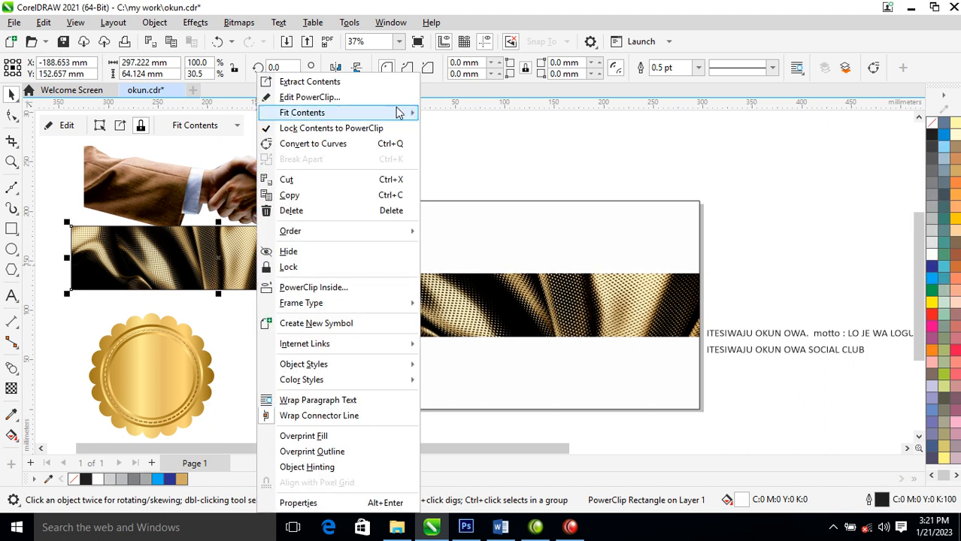
{"action": "left_click", "coordinate": [350, 89]}
{"action": "left_click_drag", "start_coordinate": [249, 286], "coordinate": [635, 360]}
{"action": "left_click_drag", "start_coordinate": [676, 286], "coordinate": [716, 252]}
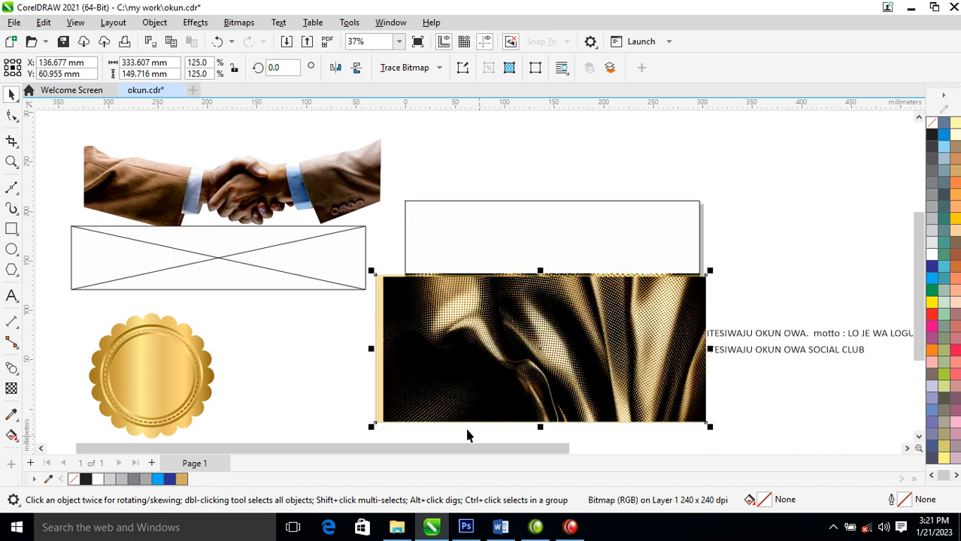
- Fade the upper part of the enlarged fabric with a vertical fountain transparency and convert it to a 300 dpi RGB bitmap
{"action": "left_click", "coordinate": [11, 389]}
{"action": "left_click_drag", "start_coordinate": [564, 394], "coordinate": [565, 291]}
{"action": "key", "text": "space"}
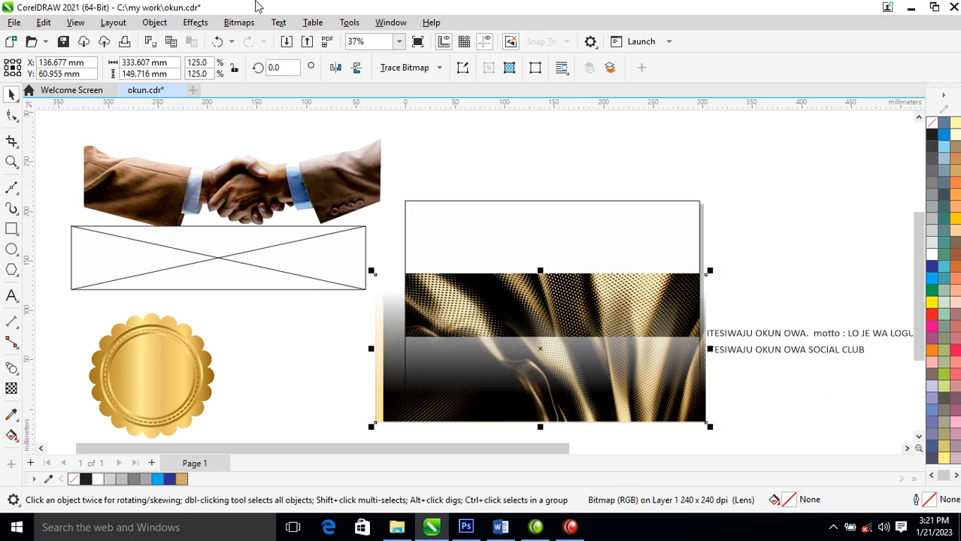
{"action": "left_click", "coordinate": [239, 21]}
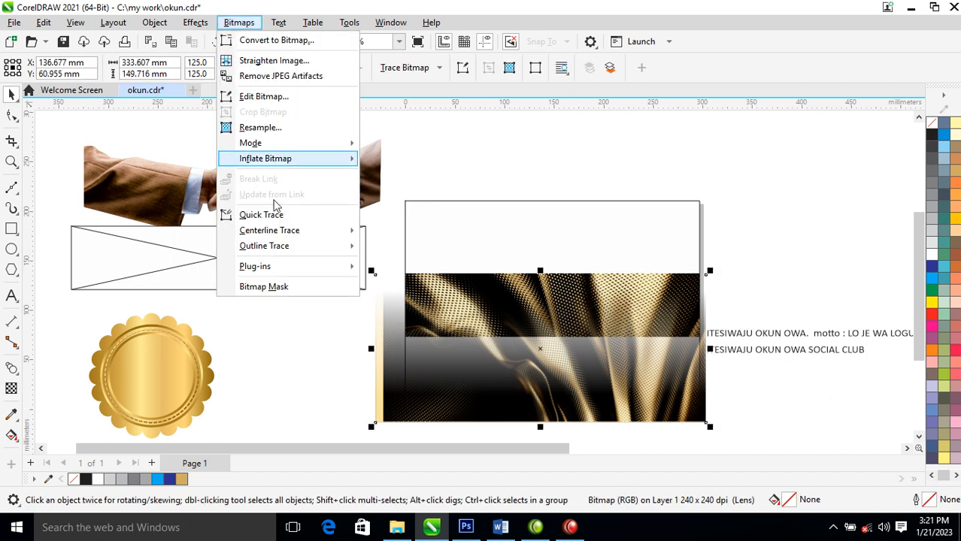
{"action": "left_click", "coordinate": [275, 41]}
{"action": "left_click", "coordinate": [500, 340]}
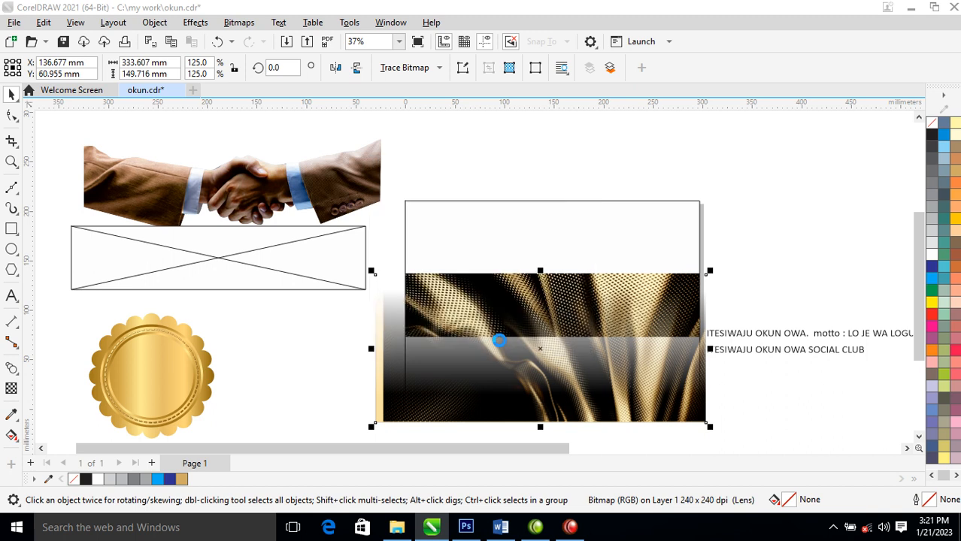
- Apply a uniform transparency of 50 to the faded fabric bitmap
{"action": "left_click", "coordinate": [11, 389]}
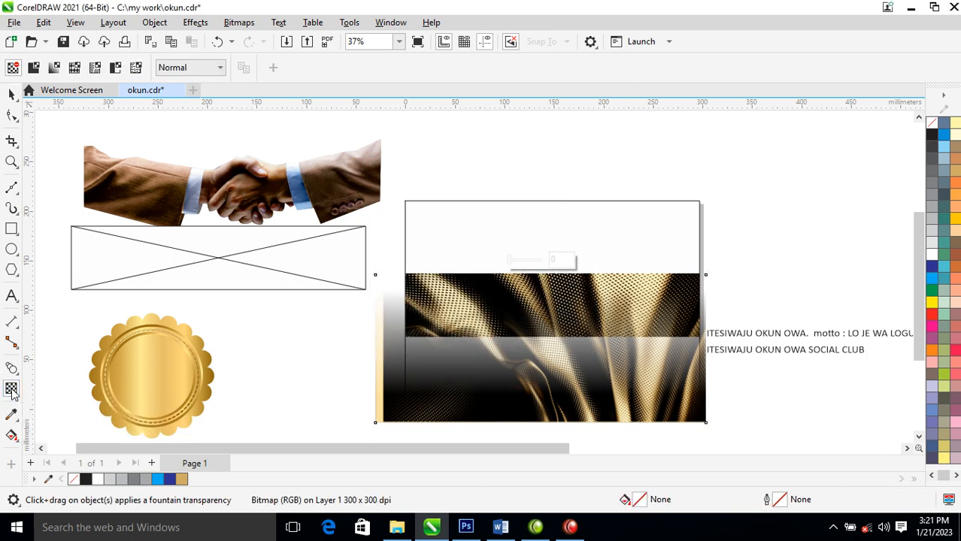
{"action": "left_click", "coordinate": [34, 68]}
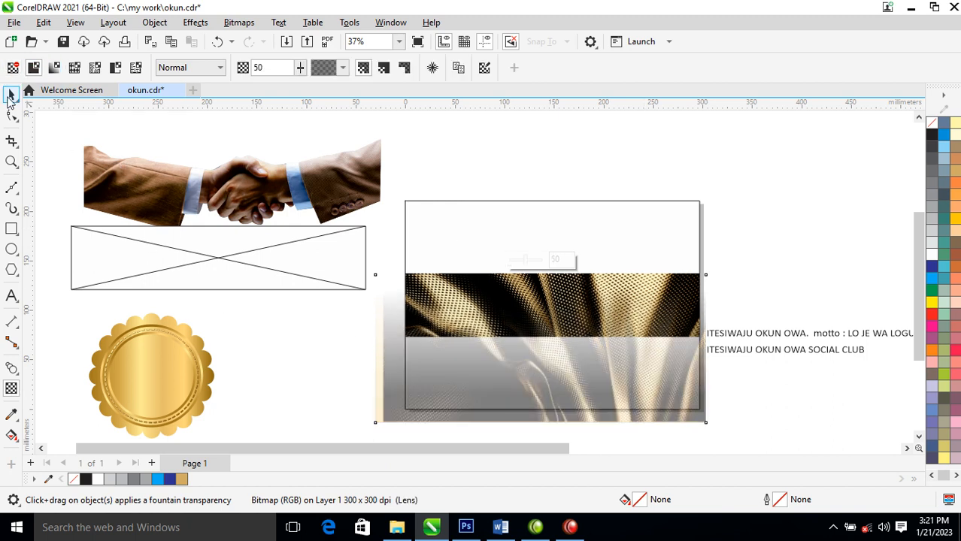
{"action": "left_click", "coordinate": [11, 96]}
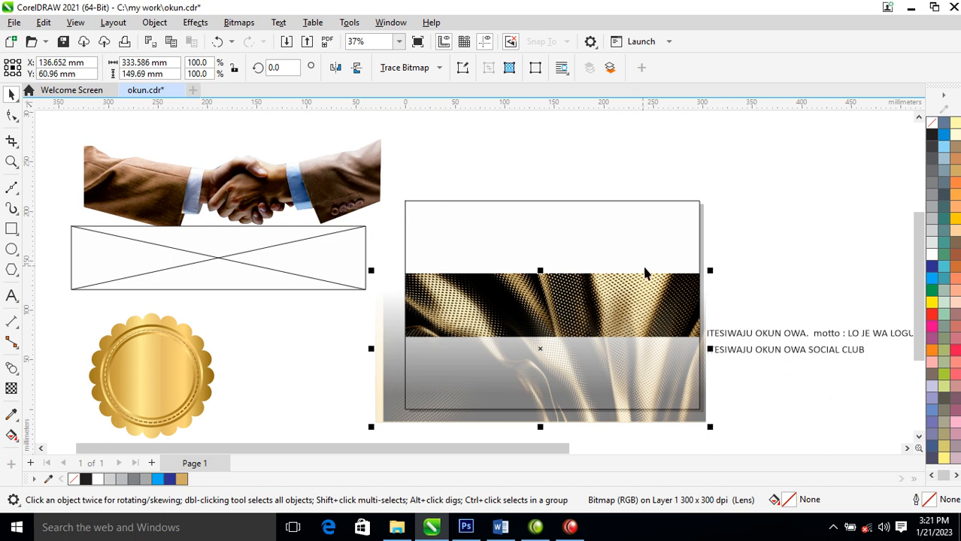
- Tint the page-size rectangle's white fill with a pale yellow
{"action": "left_click", "coordinate": [662, 224]}
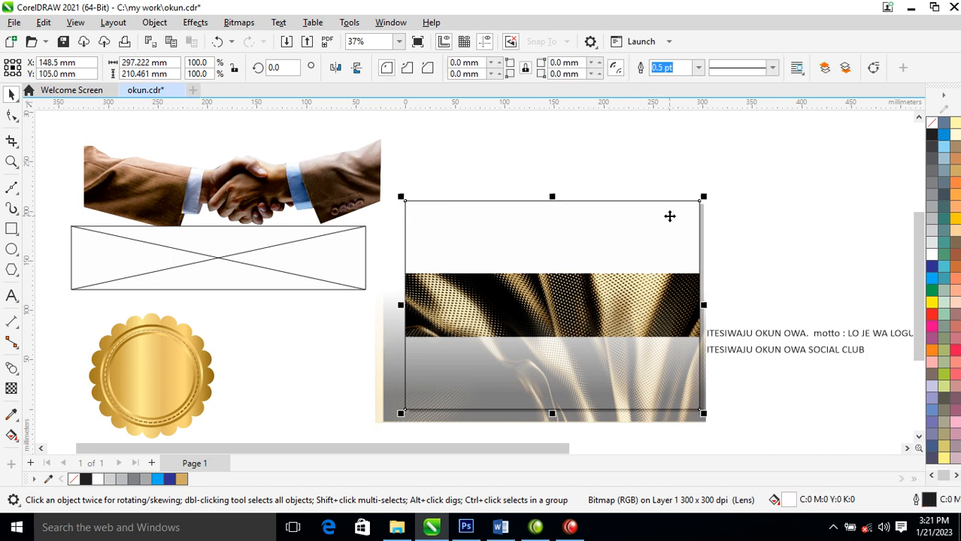
{"action": "left_click", "coordinate": [931, 304]}
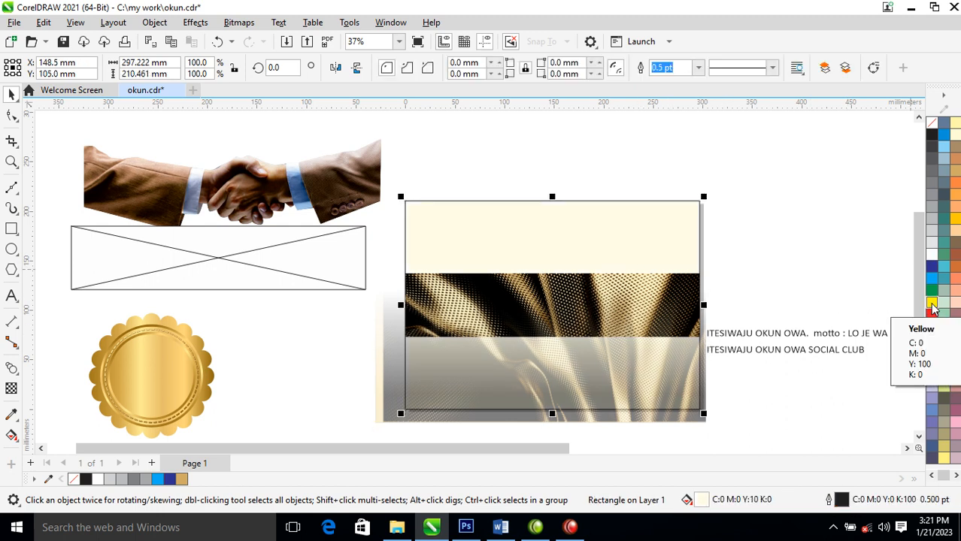
- PowerClip the faded fabric inside the page-size rectangle, then enlarge it to about 573 by 257 mm and reposition it there
{"action": "left_click", "coordinate": [677, 391]}
{"action": "mouse_move", "coordinate": [677, 391]}
{"action": "left_mouse_down"}
{"action": "mouse_move", "coordinate": [612, 244]}
{"action": "mouse_move", "coordinate": [639, 406]}
{"action": "mouse_move", "coordinate": [664, 393]}
{"action": "left_mouse_up"}
{"action": "left_click", "coordinate": [680, 294]}
{"action": "left_click_drag", "start_coordinate": [391, 272], "coordinate": [271, 205]}
{"action": "left_click_drag", "start_coordinate": [635, 367], "coordinate": [488, 354]}
{"action": "left_click_drag", "start_coordinate": [614, 394], "coordinate": [650, 380]}
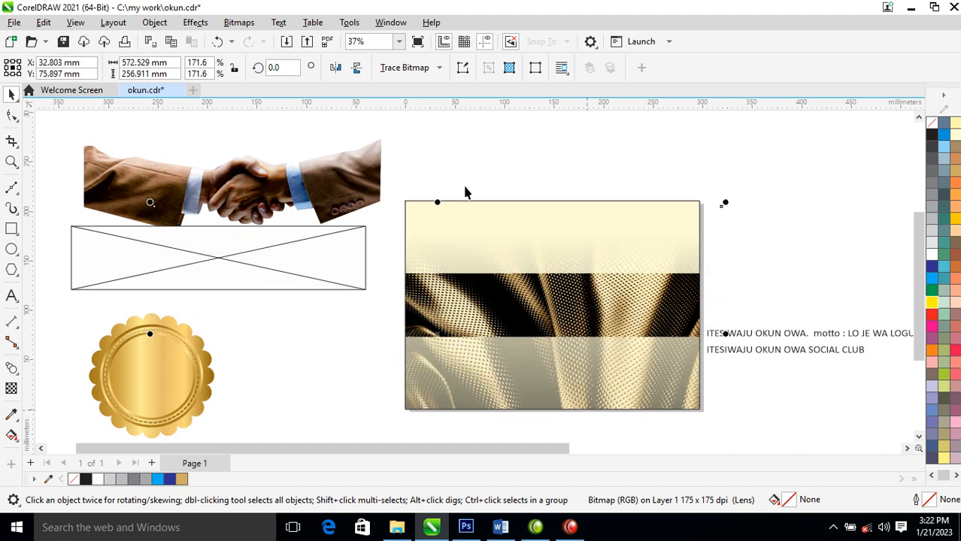
- Flip the faded fabric vertically, reposition it over the page's upper part, and move the golden band slightly down
{"action": "left_click", "coordinate": [356, 68]}
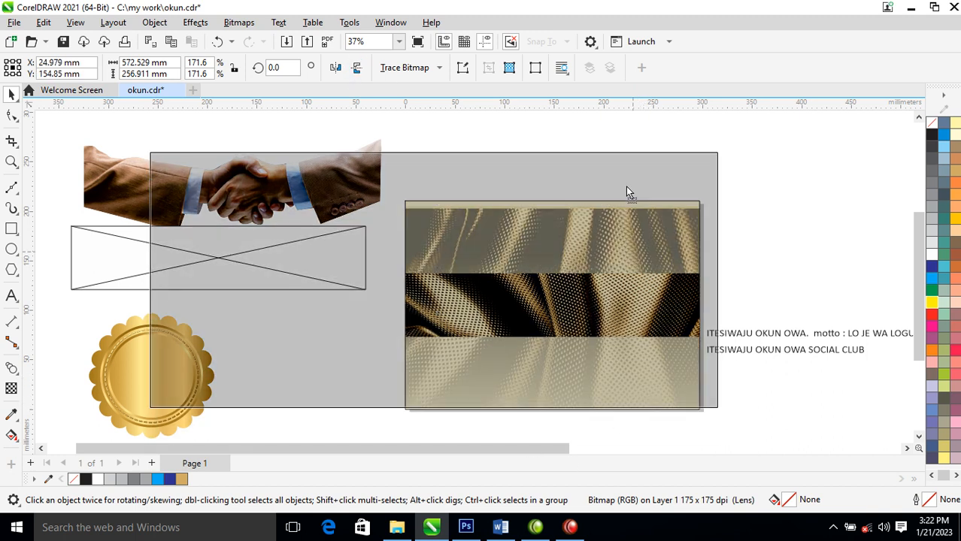
{"action": "left_click_drag", "start_coordinate": [661, 252], "coordinate": [660, 231]}
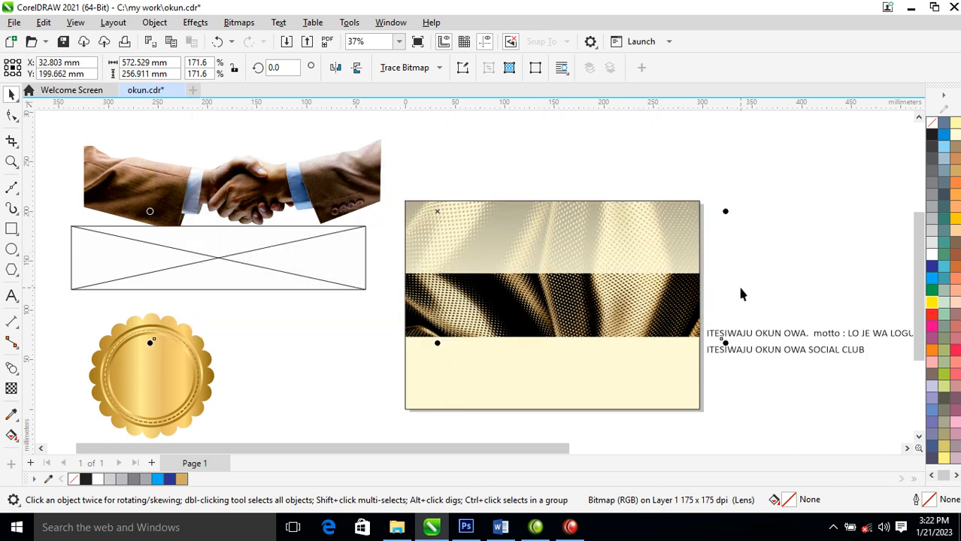
{"action": "left_click", "coordinate": [780, 242]}
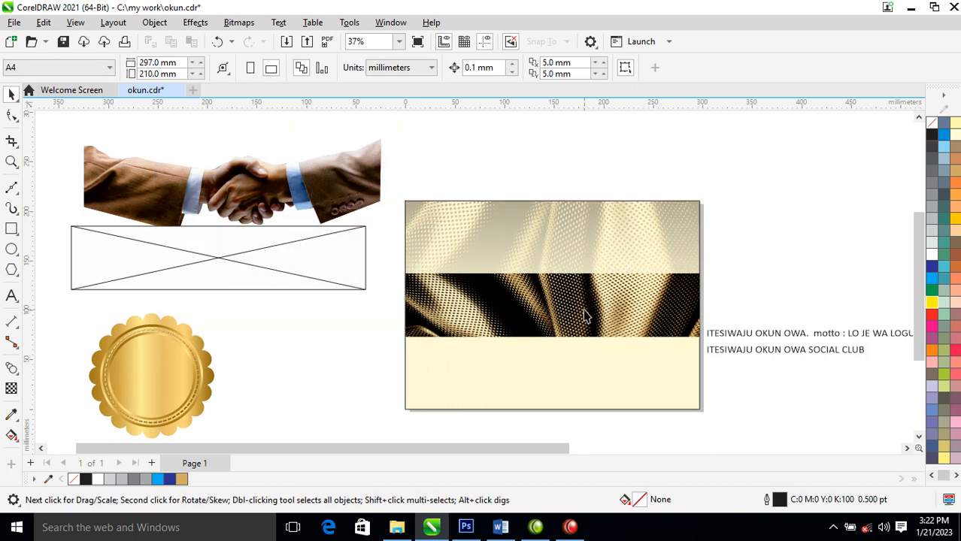
{"action": "left_click", "coordinate": [607, 318]}
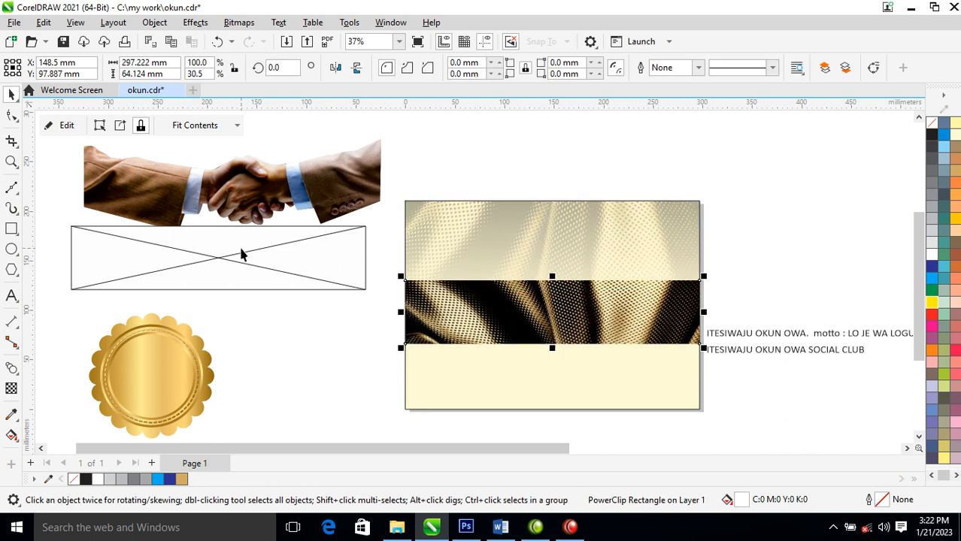
- Move all pieces of the gold scalloped badge onto the golden band, group them and bring the group to the front
{"action": "left_click", "coordinate": [202, 352]}
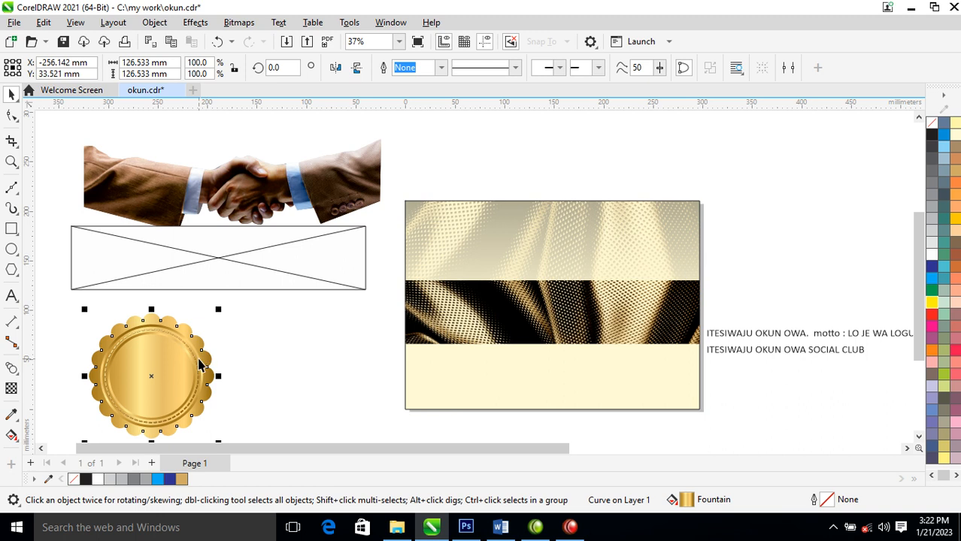
{"action": "scroll", "coordinate": [214, 337], "scroll_direction": "down", "scroll_amount": 4}
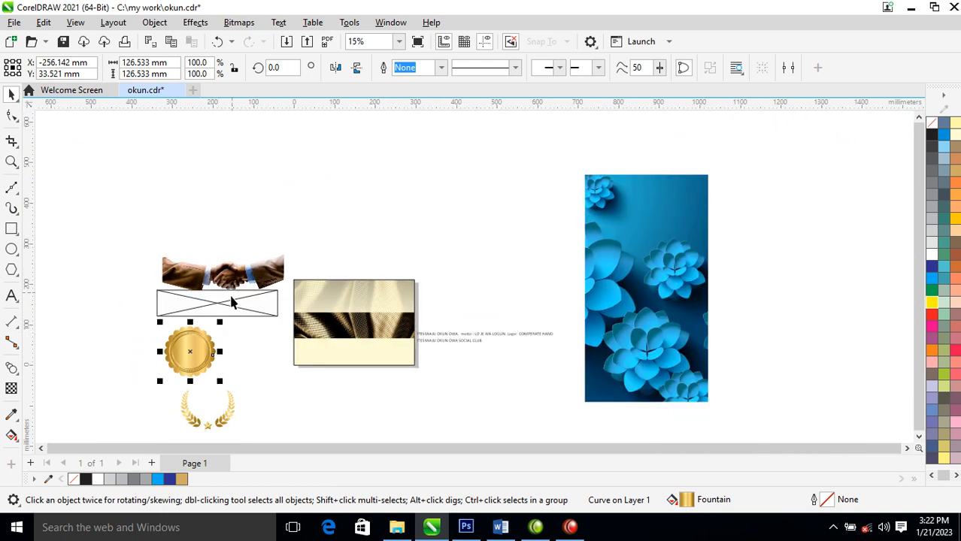
{"action": "key", "text": "z"}
{"action": "left_click_drag", "start_coordinate": [105, 224], "coordinate": [497, 429]}
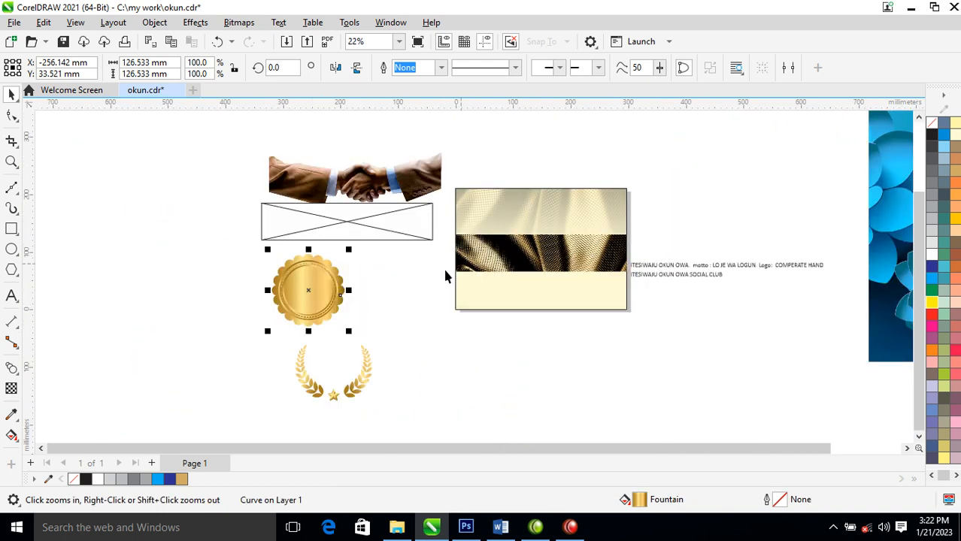
{"action": "left_click_drag", "start_coordinate": [182, 149], "coordinate": [669, 385]}
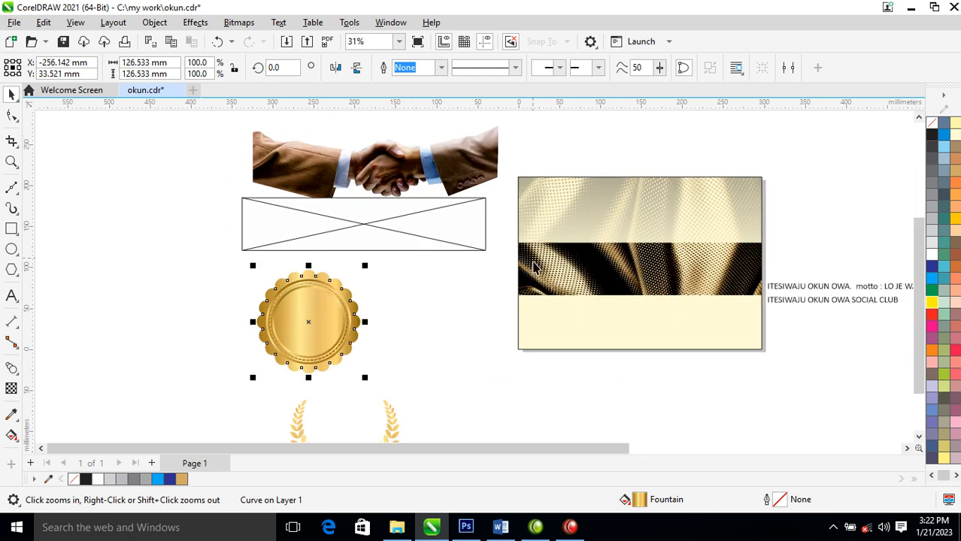
{"action": "left_click_drag", "start_coordinate": [199, 261], "coordinate": [403, 391]}
{"action": "left_click_drag", "start_coordinate": [337, 324], "coordinate": [666, 277]}
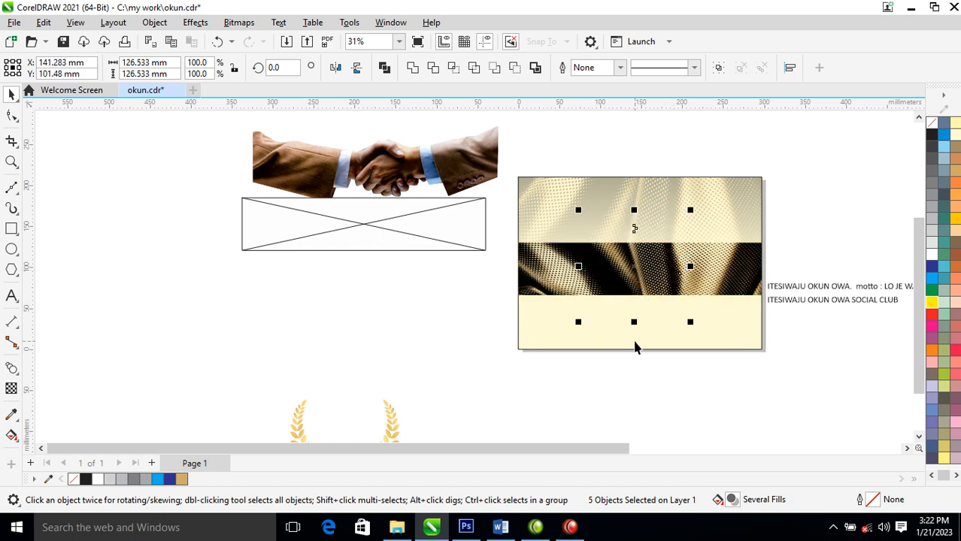
{"action": "key", "text": "ctrl+g"}
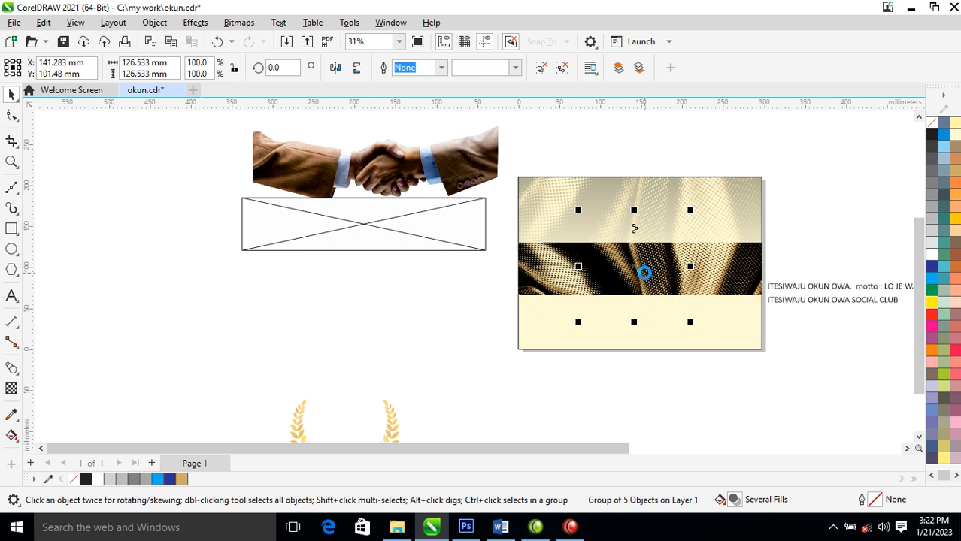
{"action": "key", "text": "shift+Page_Up"}
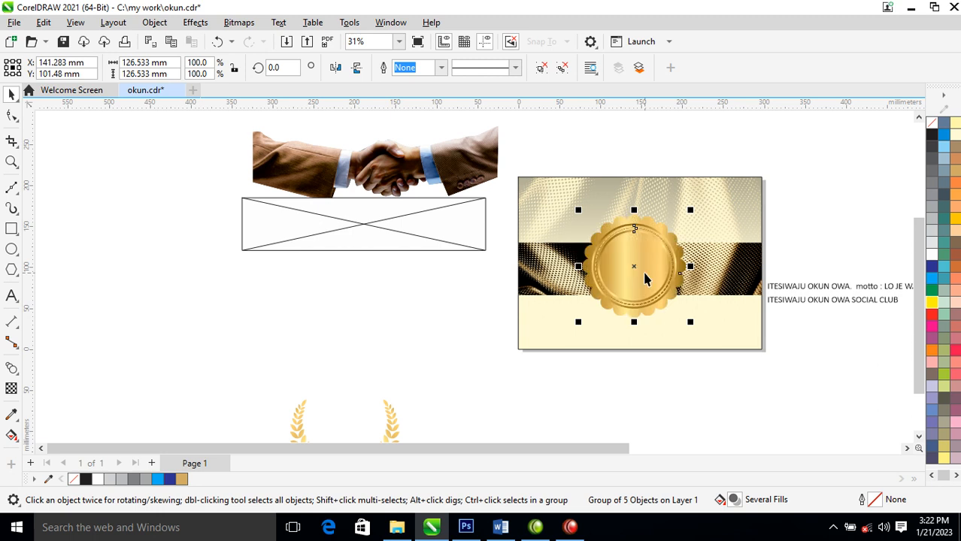
- Group the laurel wreath with its star, place it over the badge and bring it to the front
{"action": "left_click", "coordinate": [389, 413]}
{"action": "left_click_drag", "start_coordinate": [442, 351], "coordinate": [223, 493]}
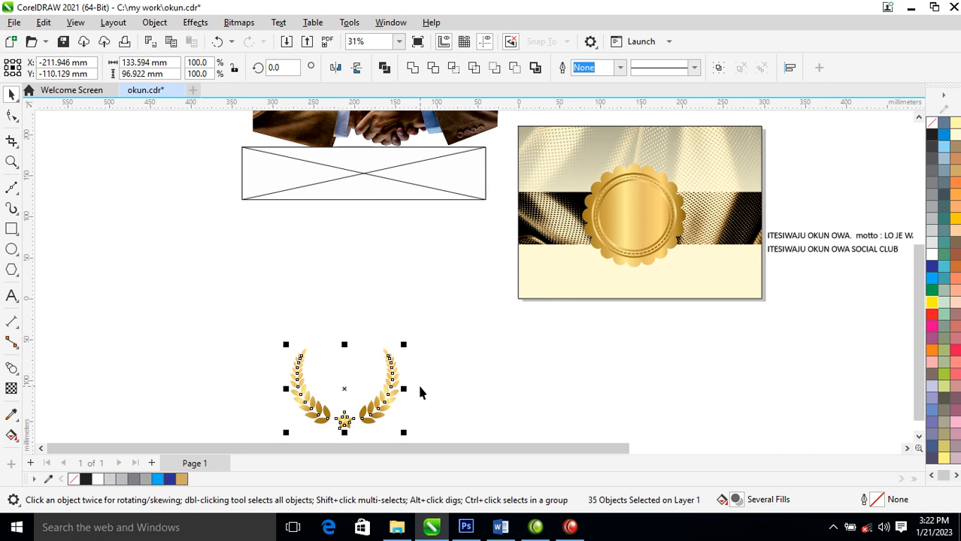
{"action": "key", "text": "ctrl+g"}
{"action": "left_click_drag", "start_coordinate": [396, 386], "coordinate": [690, 221]}
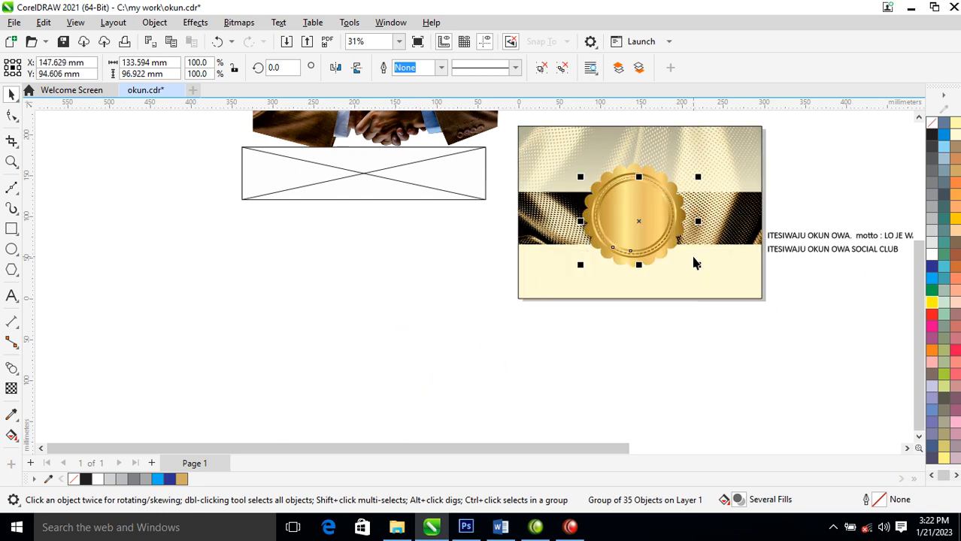
{"action": "key", "text": "shift+Page_Up"}
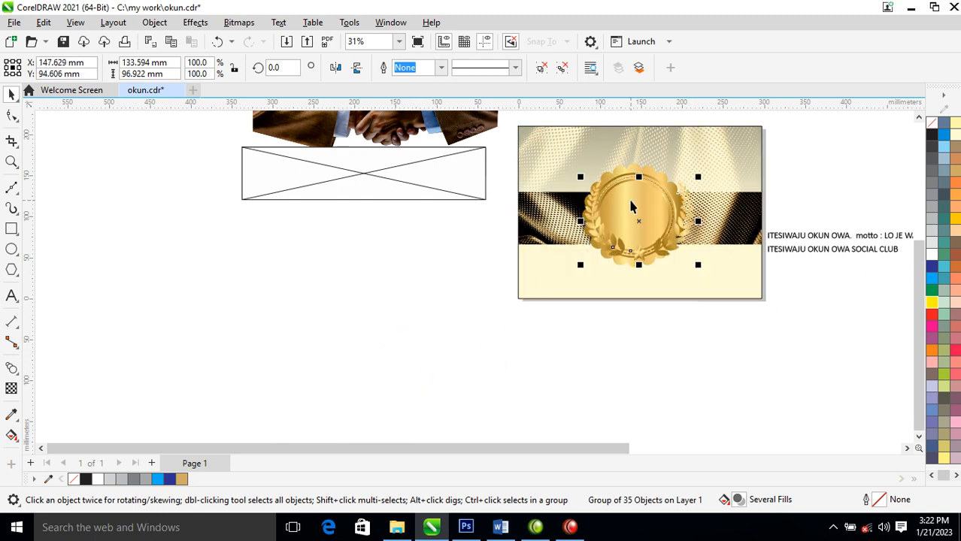
- Scale the badge down to about 85 mm across and centre it between the laurel branches
{"action": "key", "text": "z"}
{"action": "left_click_drag", "start_coordinate": [546, 198], "coordinate": [716, 276]}
{"action": "left_click", "coordinate": [498, 147]}
{"action": "left_click", "coordinate": [521, 163]}
{"action": "left_click_drag", "start_coordinate": [568, 128], "coordinate": [535, 154]}
{"action": "left_click_drag", "start_coordinate": [464, 251], "coordinate": [473, 225]}
{"action": "scroll", "coordinate": [508, 226], "scroll_direction": "down", "scroll_amount": 5}
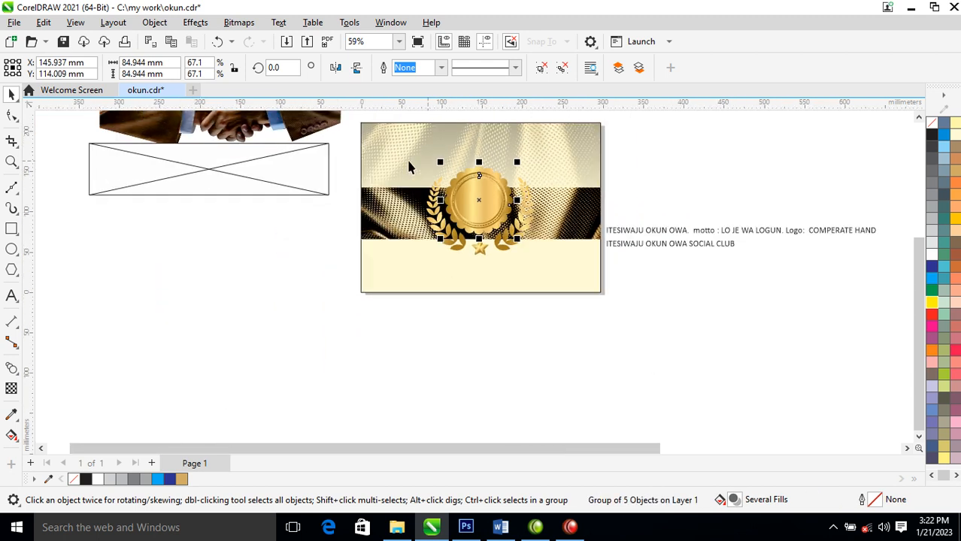
- Draw a polygon about 266 by 253 mm over the page and fill it with black
{"action": "key", "text": "z"}
{"action": "left_click", "coordinate": [663, 109]}
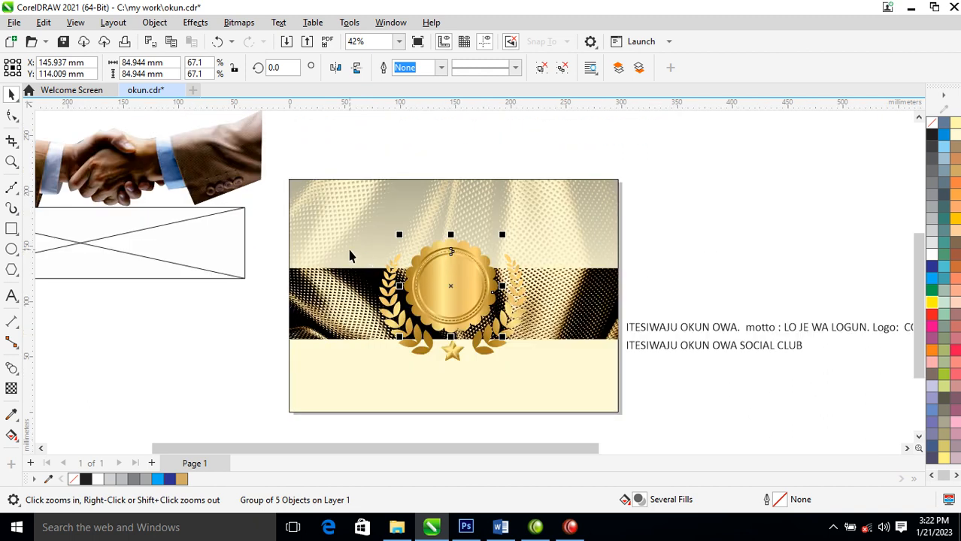
{"action": "left_click", "coordinate": [12, 272]}
{"action": "left_click_drag", "start_coordinate": [345, 193], "coordinate": [455, 331]}
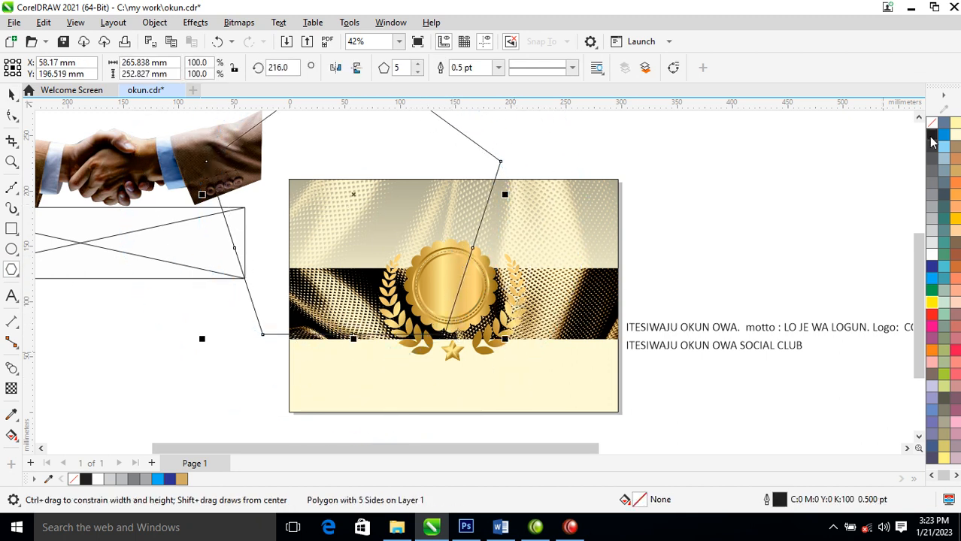
{"action": "left_click", "coordinate": [932, 134]}
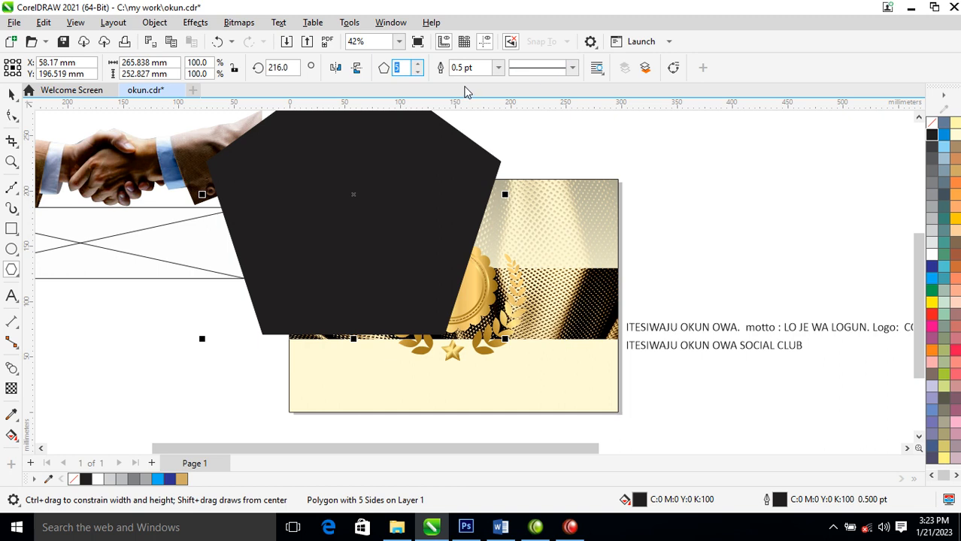
- Set the black polygon to 6 sides and its rotation angle to 180 degrees
{"action": "key", "text": "Return"}
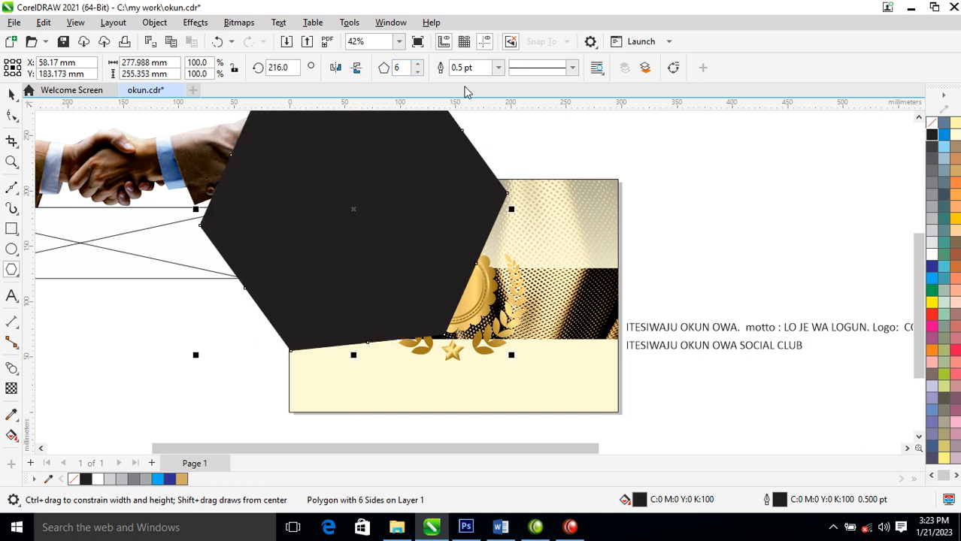
{"action": "left_click_drag", "start_coordinate": [293, 63], "coordinate": [256, 64]}
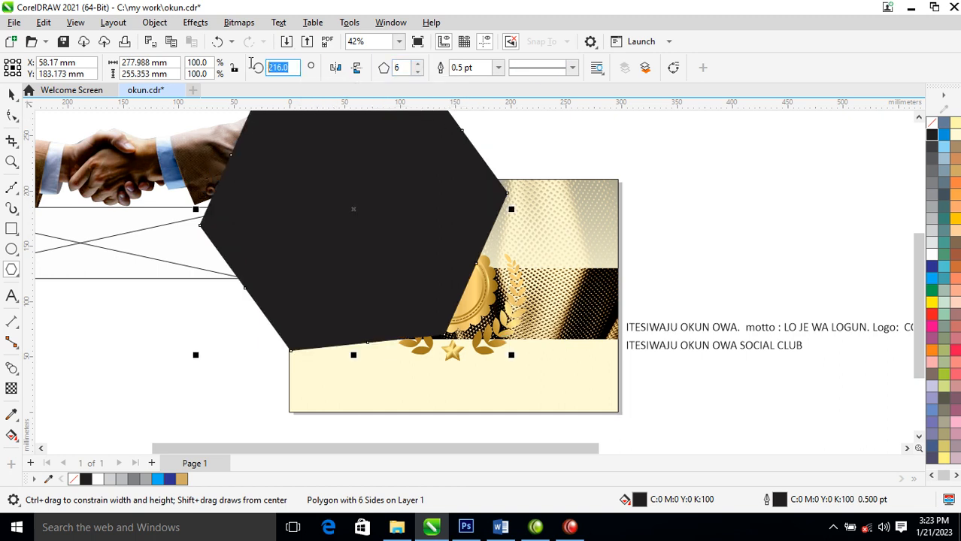
{"action": "type", "text": "1"}
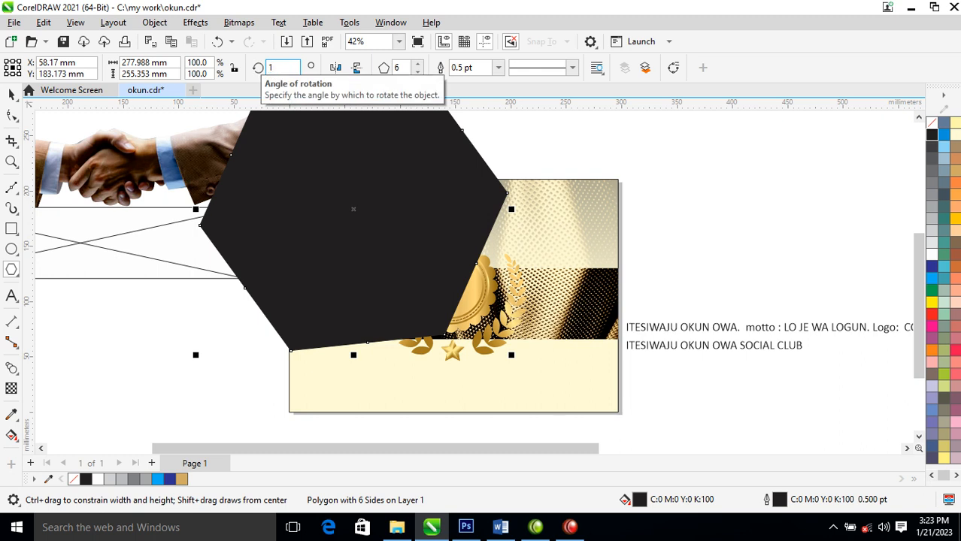
{"action": "type", "text": "80"}
{"action": "key", "text": "Return"}
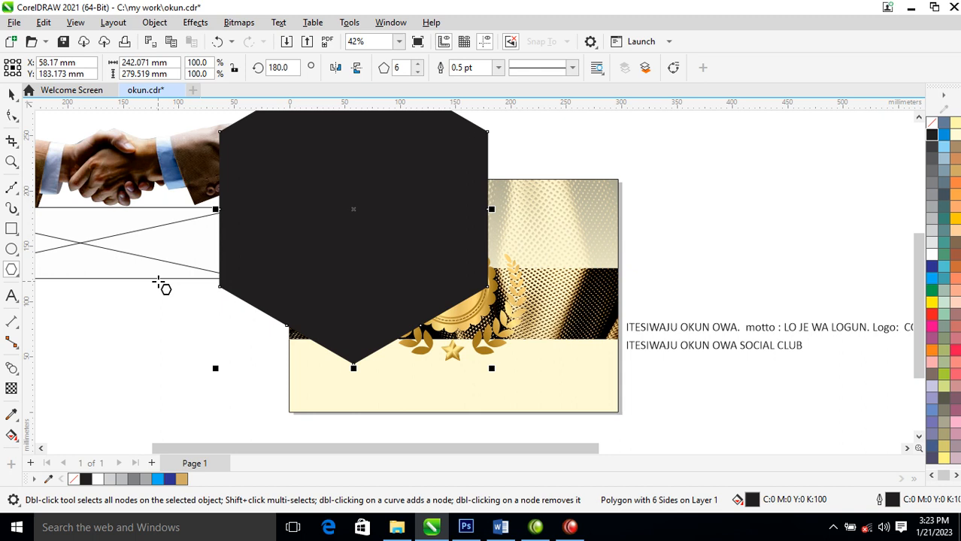
- Place the black hexagon centrally behind the badge and wreath and resize it to about 155 by 162 mm
{"action": "left_click", "coordinate": [11, 93]}
{"action": "left_click_drag", "start_coordinate": [407, 251], "coordinate": [499, 351]}
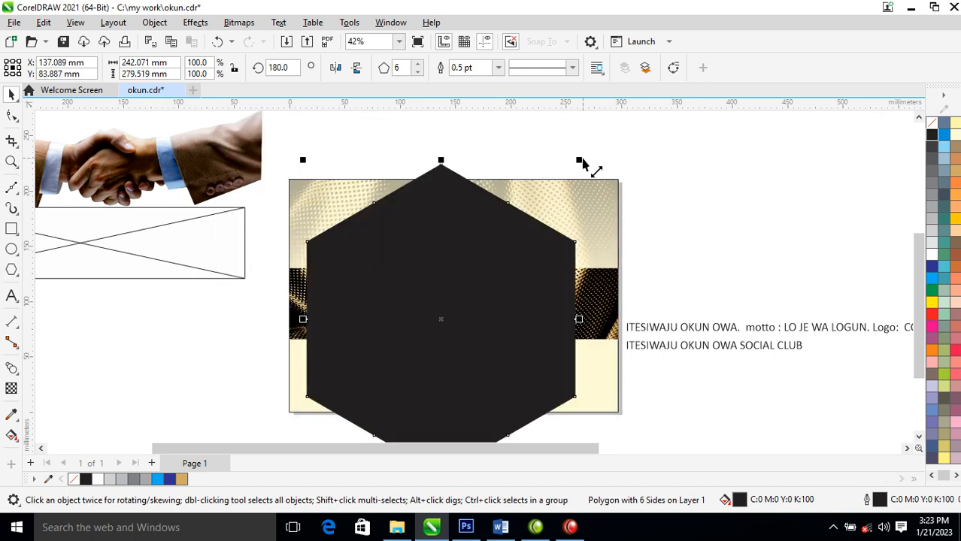
{"action": "left_click_drag", "start_coordinate": [579, 160], "coordinate": [519, 258]}
{"action": "left_click_drag", "start_coordinate": [470, 336], "coordinate": [481, 316]}
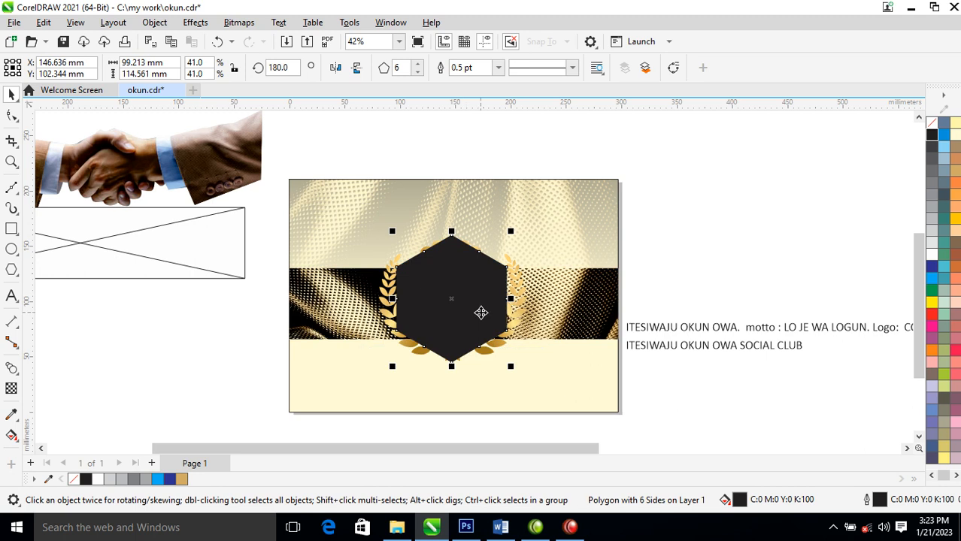
{"action": "key", "text": "ctrl+Page_Down"}
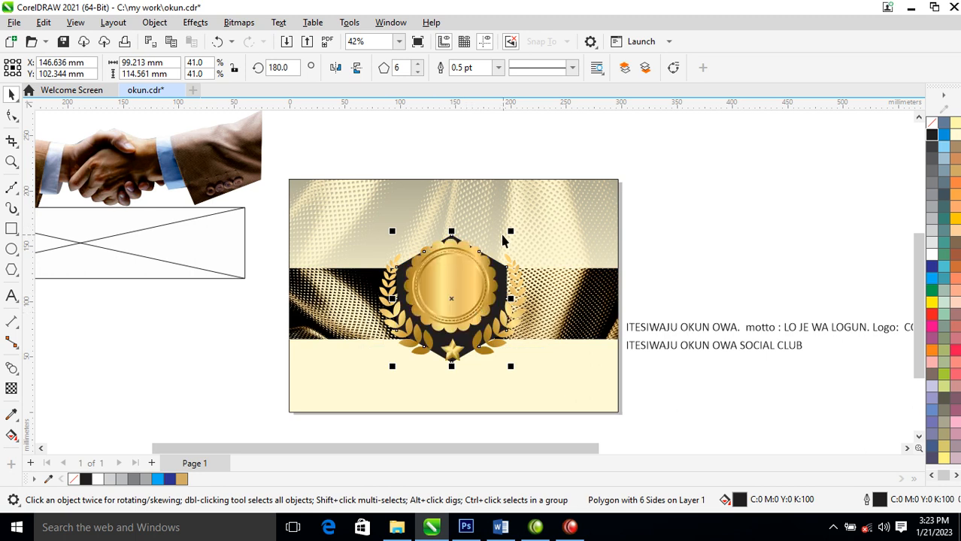
{"action": "left_click_drag", "start_coordinate": [511, 231], "coordinate": [541, 215]}
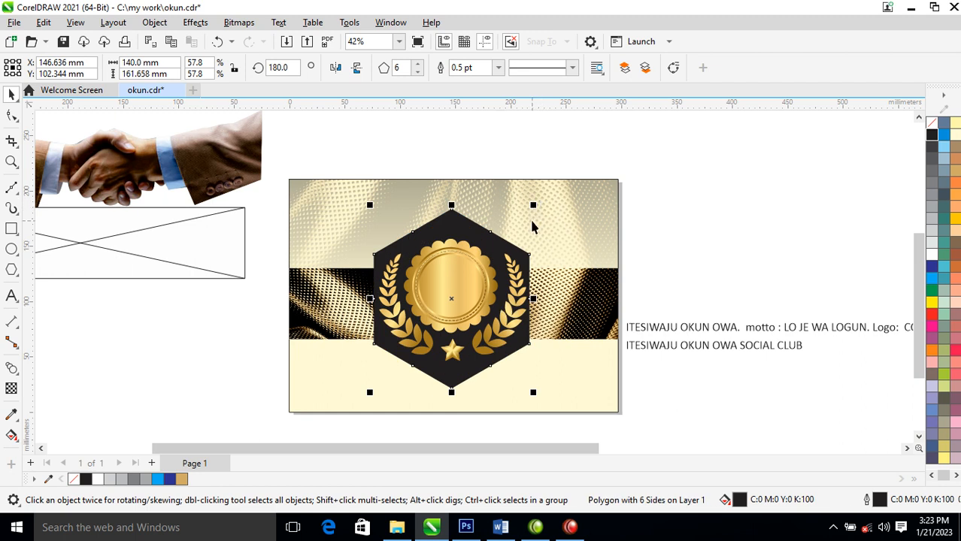
{"action": "left_click_drag", "start_coordinate": [536, 302], "coordinate": [544, 310]}
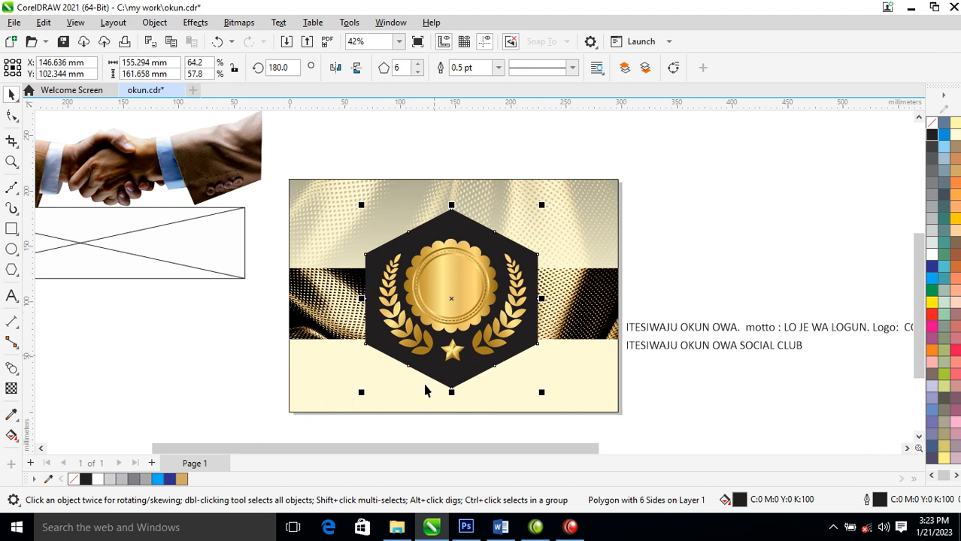
- Change the hexagon's uniform fill to a rich black of C75 M68 Y65 K90
{"action": "double_click", "coordinate": [739, 502]}
{"action": "left_click_drag", "start_coordinate": [410, 64], "coordinate": [568, 60]}
{"action": "left_click", "coordinate": [464, 131]}
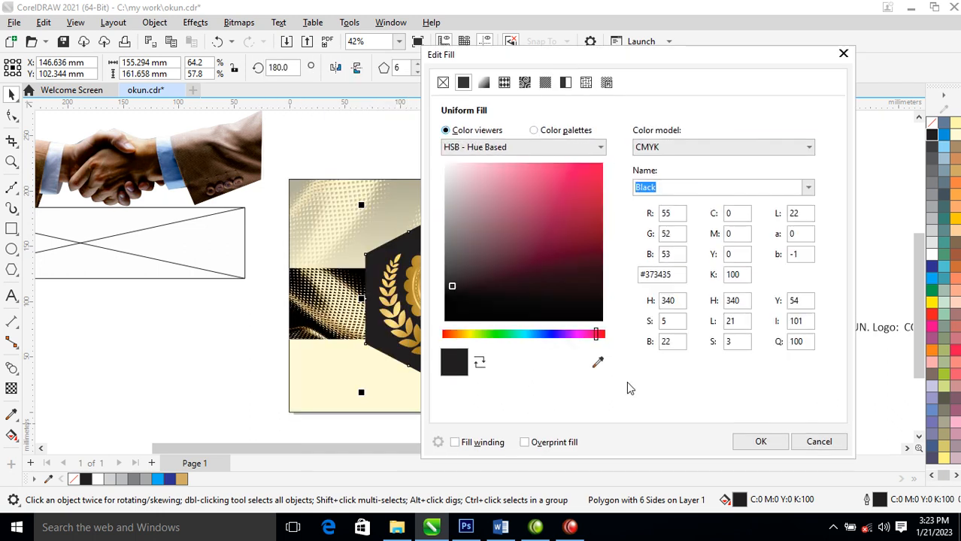
{"action": "left_click_drag", "start_coordinate": [453, 288], "coordinate": [637, 339]}
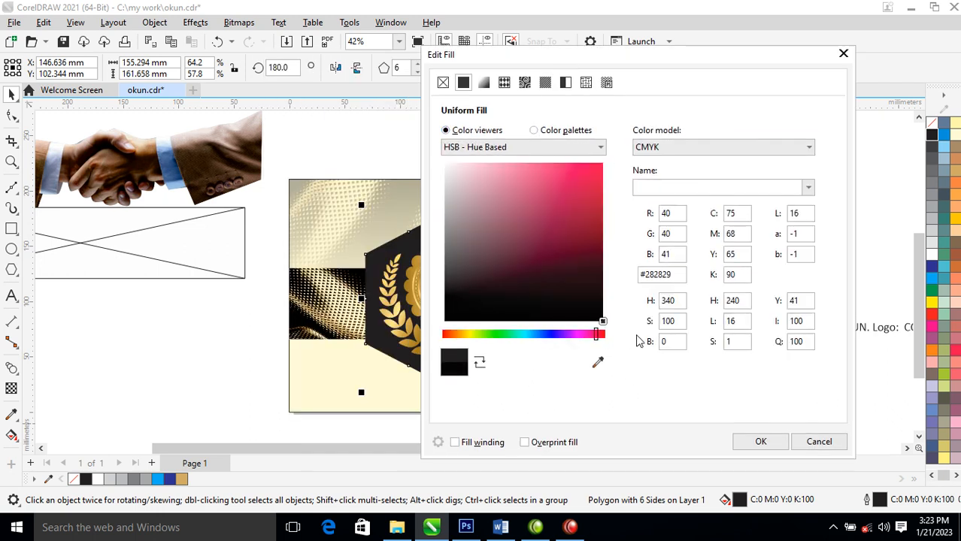
{"action": "left_click", "coordinate": [765, 443]}
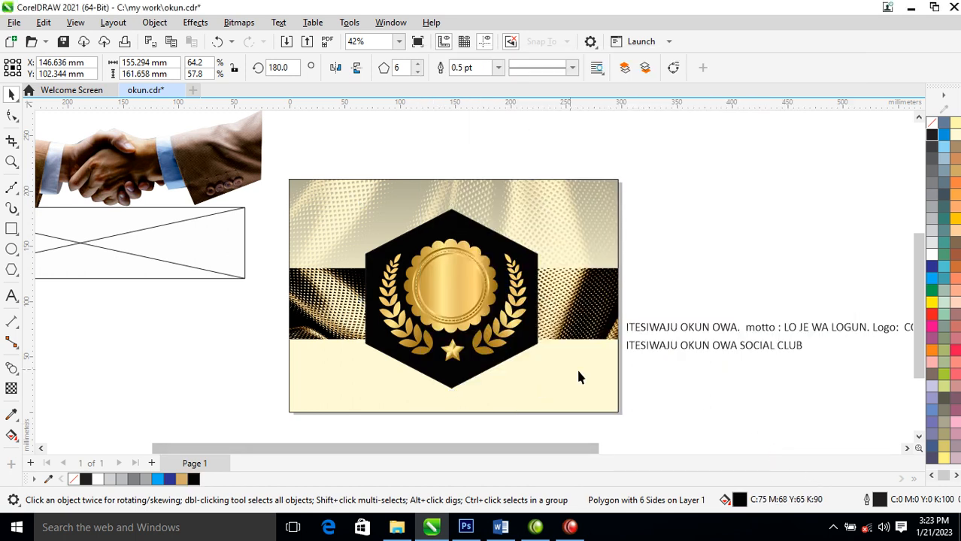
- Create a concentric smaller copy of the black hexagon, about 144 by 150 mm, and fill it with white
{"action": "left_click", "coordinate": [533, 258]}
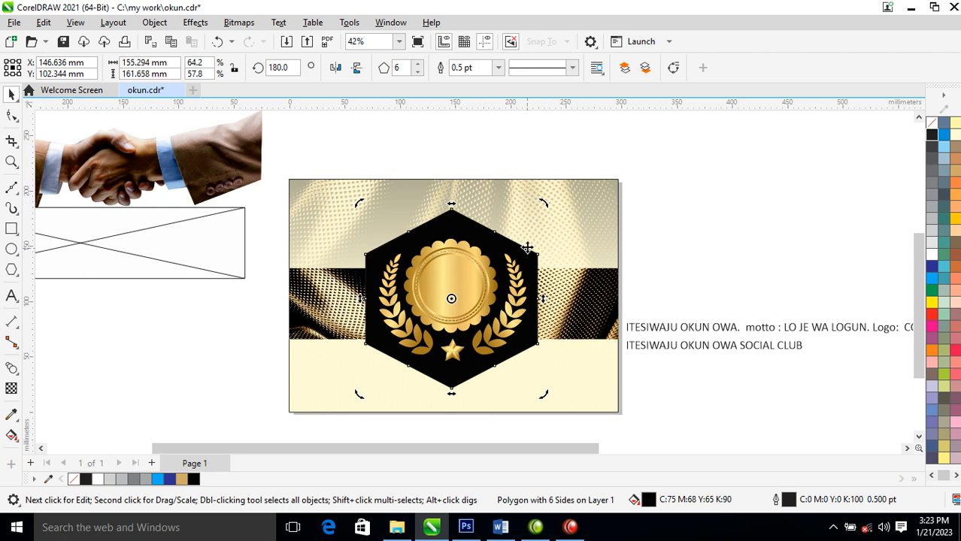
{"action": "left_click", "coordinate": [527, 258]}
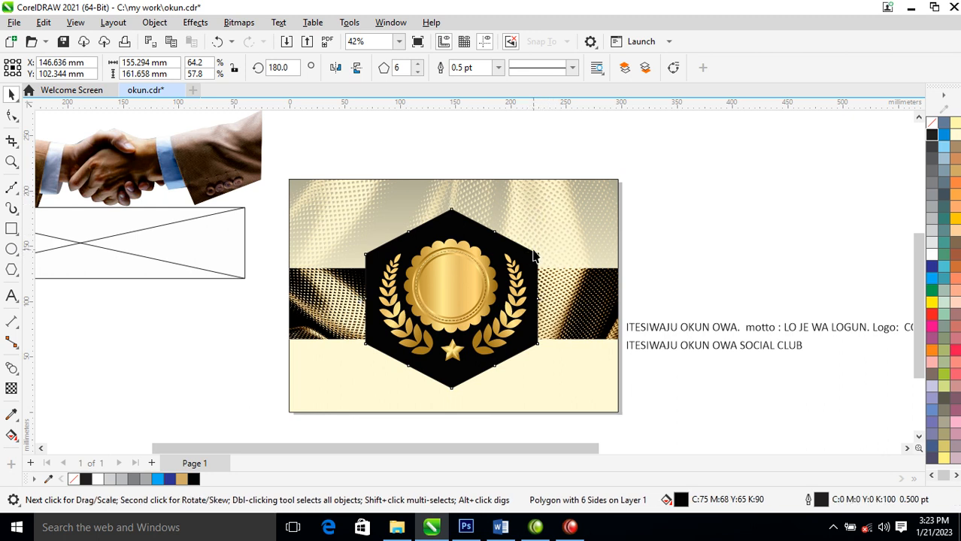
{"action": "left_click", "coordinate": [549, 221]}
{"action": "left_click", "coordinate": [529, 255]}
{"action": "left_click_drag", "start_coordinate": [544, 209], "coordinate": [550, 217]}
{"action": "right_click", "coordinate": [551, 218]}
{"action": "left_click", "coordinate": [472, 282]}
{"action": "left_click", "coordinate": [931, 255]}
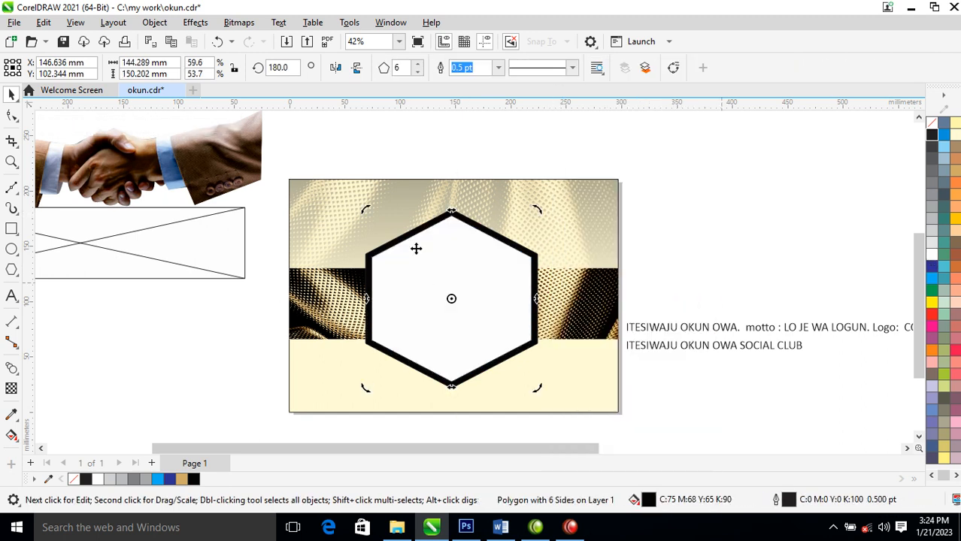
- Create a smaller concentric copy of the white hexagon and copy all properties from the outer black hexagon onto it
{"action": "left_click", "coordinate": [493, 274]}
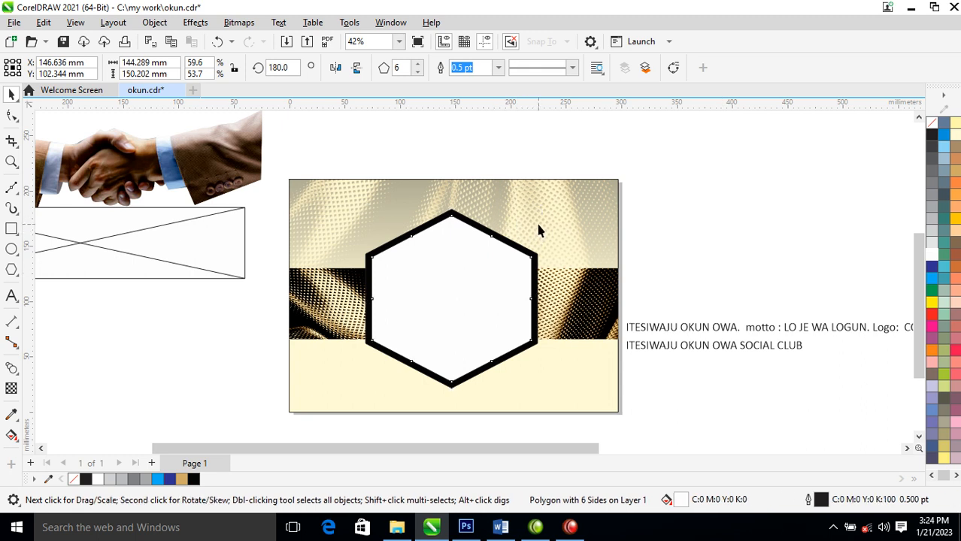
{"action": "left_click", "coordinate": [509, 256]}
{"action": "left_click_drag", "start_coordinate": [535, 210], "coordinate": [468, 272]}
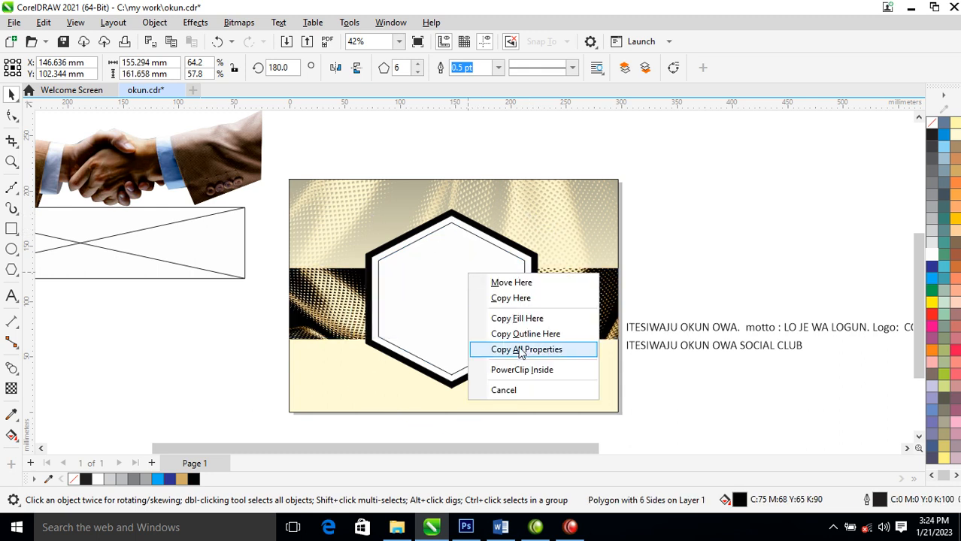
{"action": "left_click", "coordinate": [523, 351]}
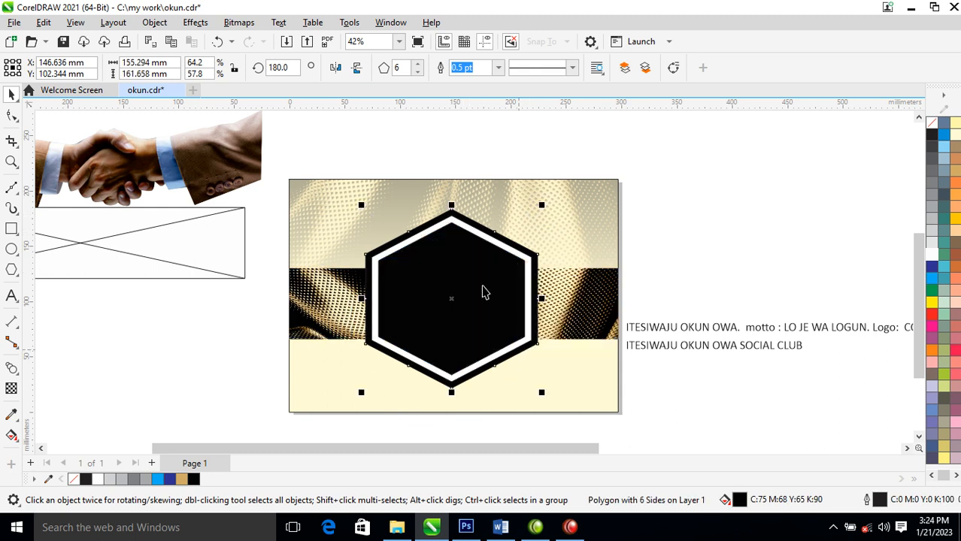
- Group the three concentric hexagons and send the group behind the gold badge and laurel wreath
{"action": "left_click", "coordinate": [481, 242]}
{"action": "left_click", "coordinate": [485, 231], "text": "shift"}
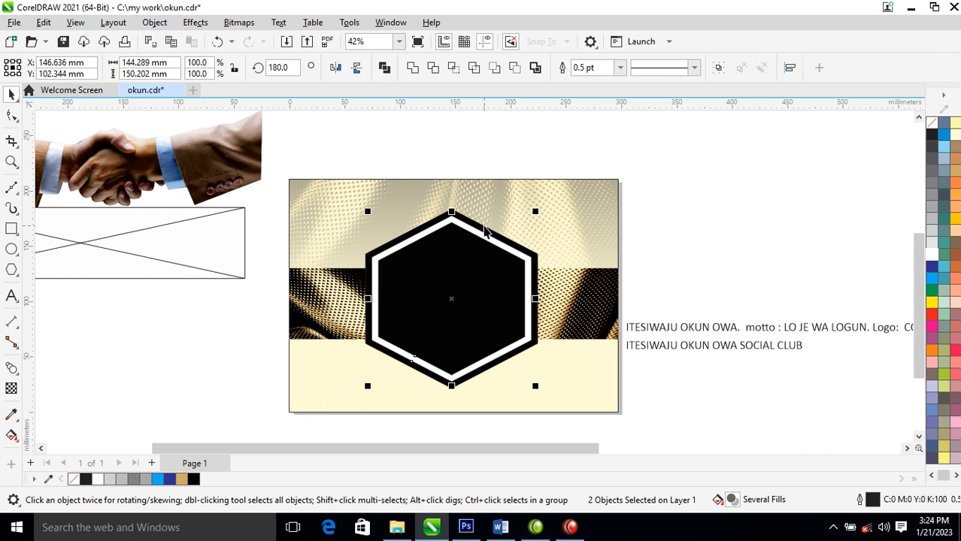
{"action": "left_click", "coordinate": [484, 227], "text": "shift"}
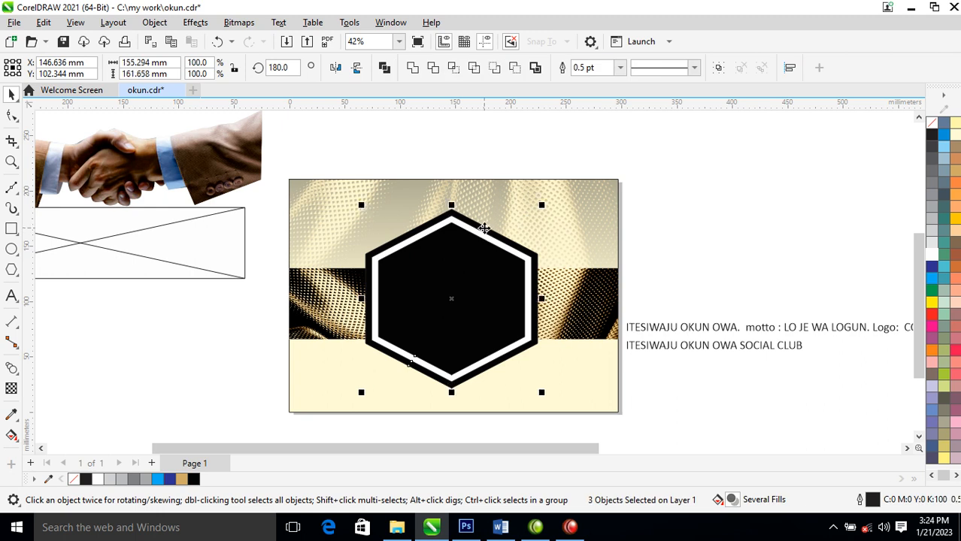
{"action": "key", "text": "ctrl+g"}
{"action": "key", "text": "ctrl+Page_Down"}
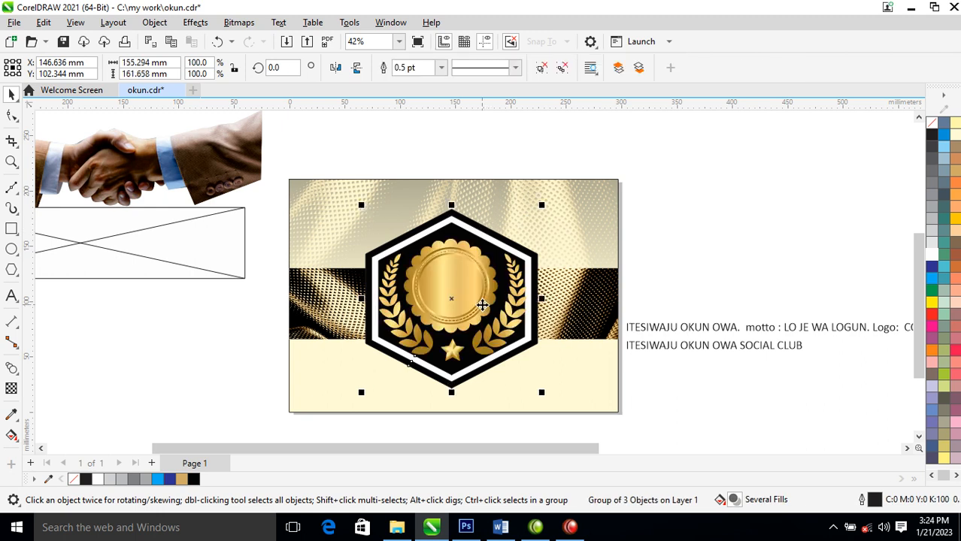
- Copy all properties of the gold badge onto the white hexagon ring to give it the gold gradient
{"action": "key", "text": "F2"}
{"action": "left_click_drag", "start_coordinate": [315, 200], "coordinate": [726, 400]}
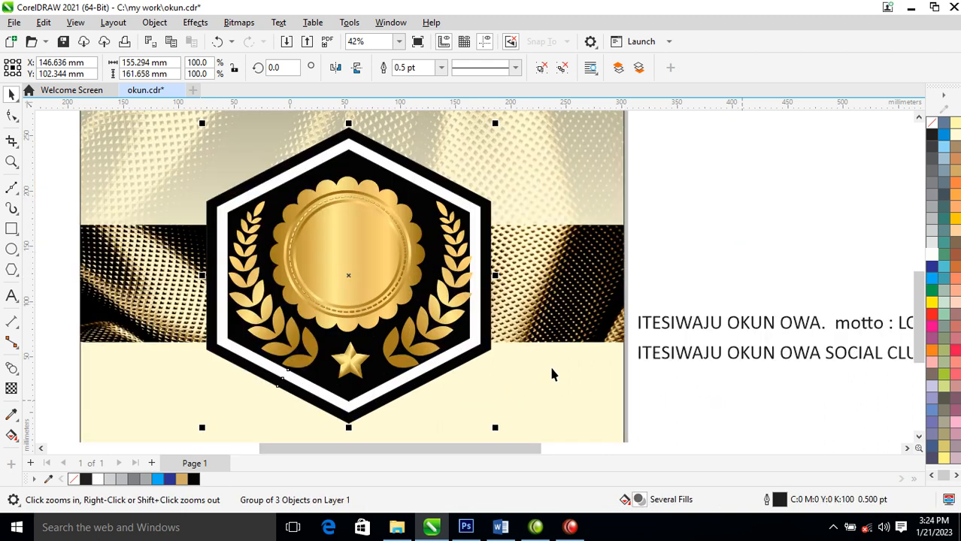
{"action": "left_click_drag", "start_coordinate": [351, 264], "coordinate": [419, 183]}
{"action": "left_click_drag", "start_coordinate": [418, 173], "coordinate": [420, 179]}
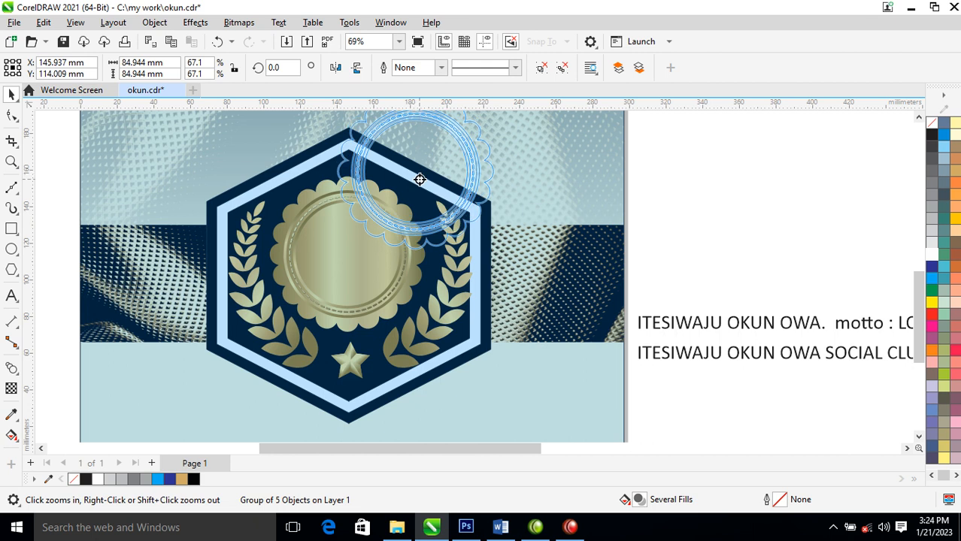
{"action": "left_click_drag", "start_coordinate": [419, 178], "coordinate": [420, 182]}
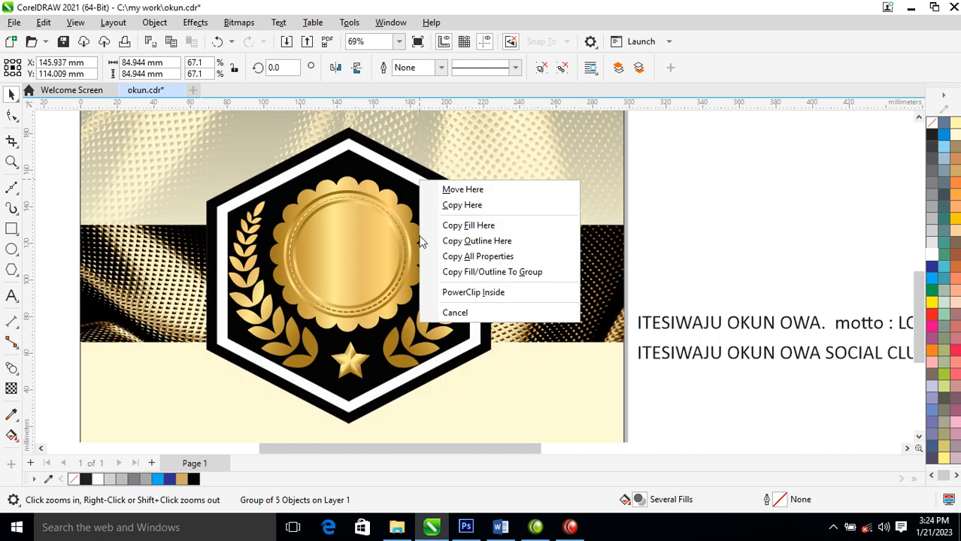
{"action": "left_click", "coordinate": [489, 260]}
{"action": "scroll", "coordinate": [431, 286], "scroll_direction": "down", "scroll_amount": 3}
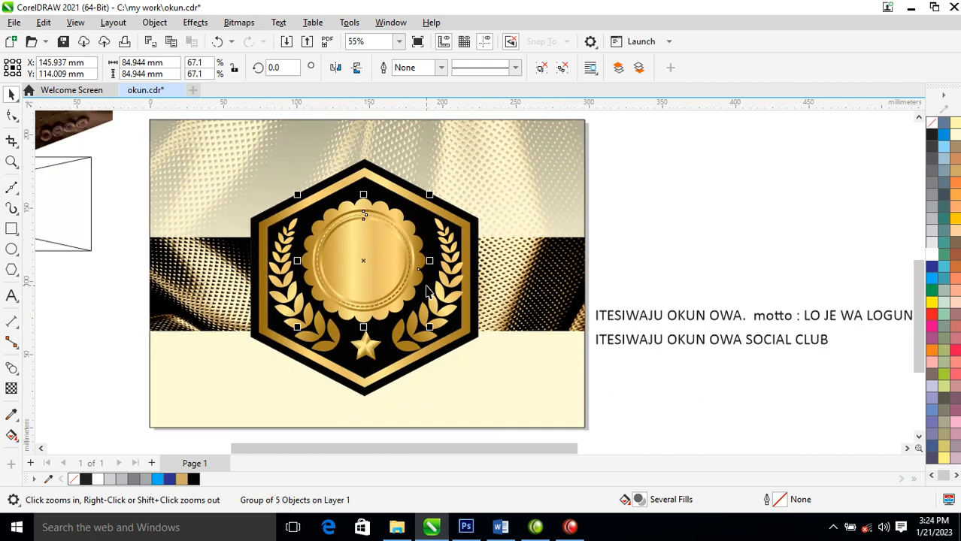
- Scale the laurel wreath down slightly and shrink the gold badge to about 78 mm inside the hexagon
{"action": "key", "text": "F2"}
{"action": "left_click_drag", "start_coordinate": [224, 158], "coordinate": [523, 398]}
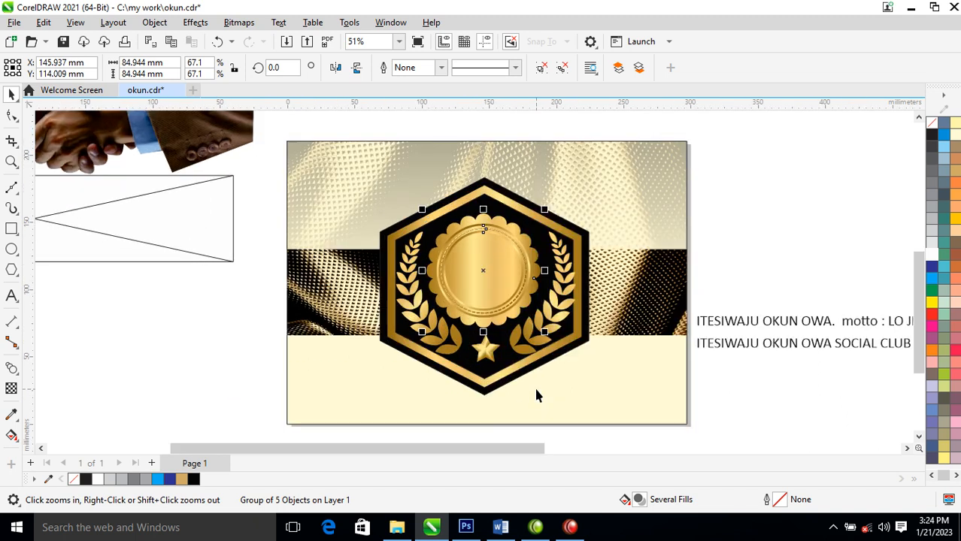
{"action": "left_click_drag", "start_coordinate": [335, 178], "coordinate": [623, 355]}
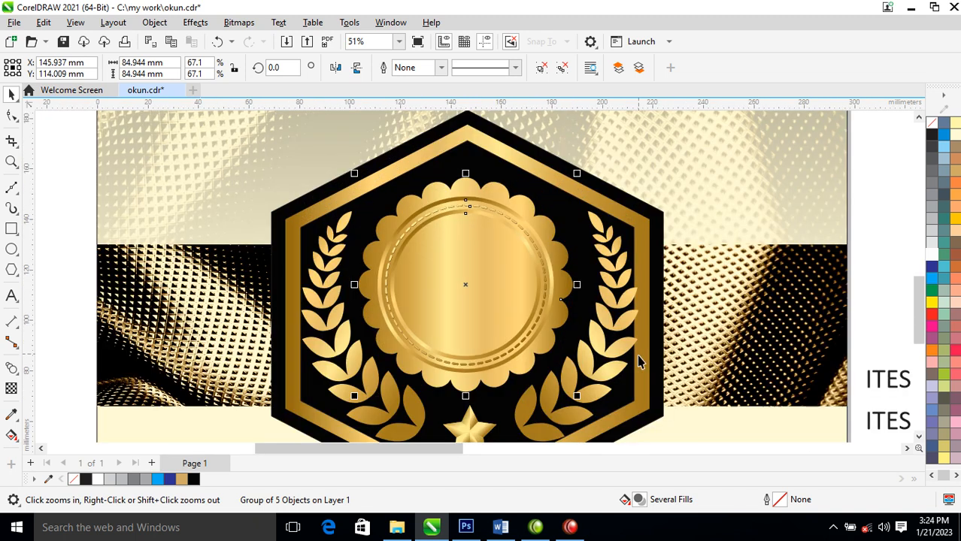
{"action": "left_click", "coordinate": [597, 360]}
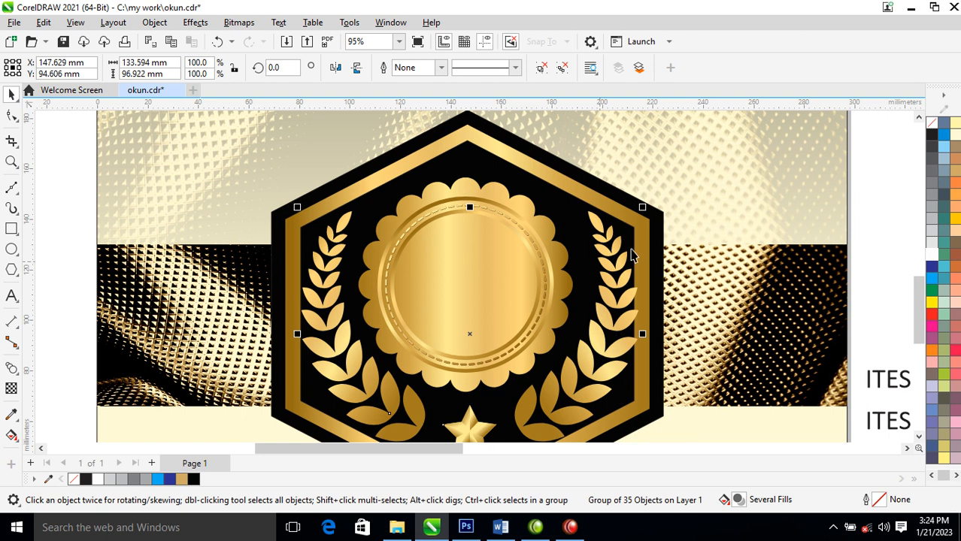
{"action": "mouse_move", "coordinate": [648, 211]}
{"action": "left_mouse_down"}
{"action": "mouse_move", "coordinate": [632, 229]}
{"action": "mouse_move", "coordinate": [635, 211]}
{"action": "left_mouse_up"}
{"action": "left_click", "coordinate": [493, 300]}
{"action": "left_click_drag", "start_coordinate": [574, 158], "coordinate": [568, 183]}
- Align the gold badge and the laurel wreath horizontally to the centre of the hexagon group
{"action": "left_click", "coordinate": [605, 319], "text": "shift"}
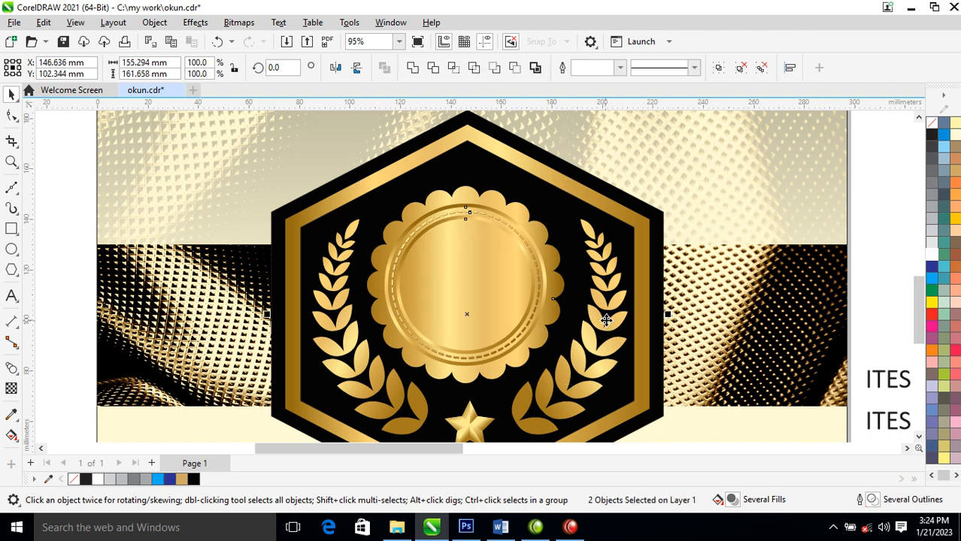
{"action": "key", "text": "c"}
{"action": "left_click", "coordinate": [611, 336]}
{"action": "left_click", "coordinate": [615, 326]}
{"action": "left_click", "coordinate": [617, 197], "text": "shift"}
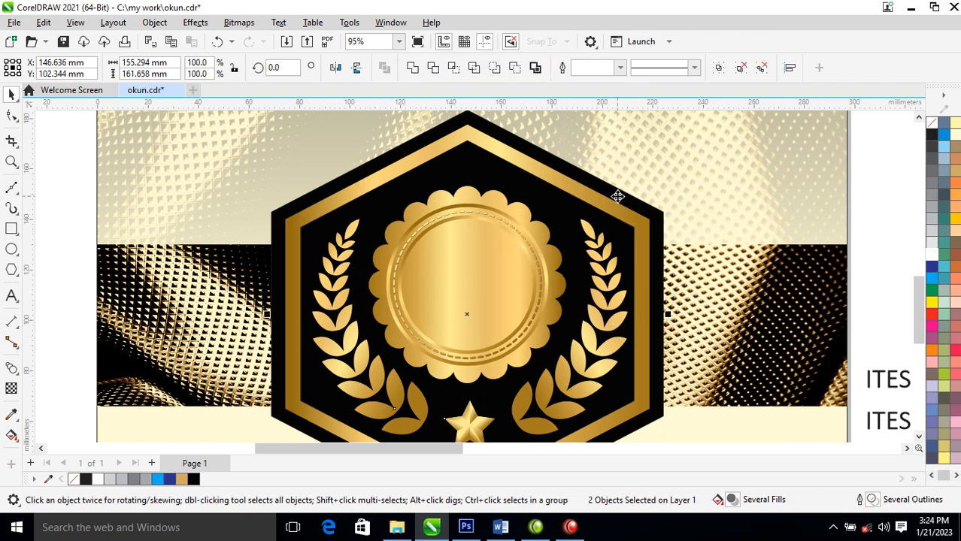
- Draw a white-filled circle about 55.5 mm in diameter over the badge's inner disc and centre it on the badge
{"action": "scroll", "coordinate": [611, 199], "scroll_direction": "down", "scroll_amount": 3}
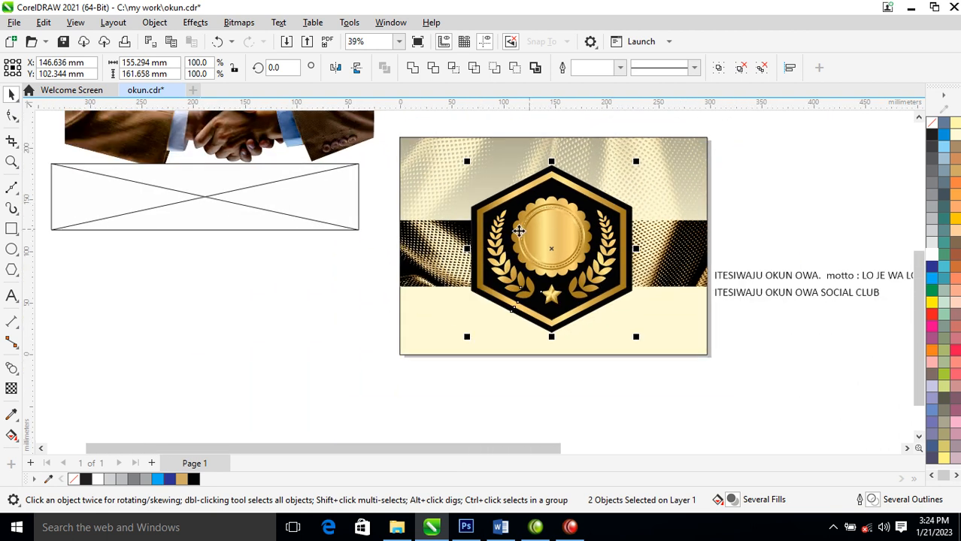
{"action": "left_click_drag", "start_coordinate": [223, 371], "coordinate": [699, 85]}
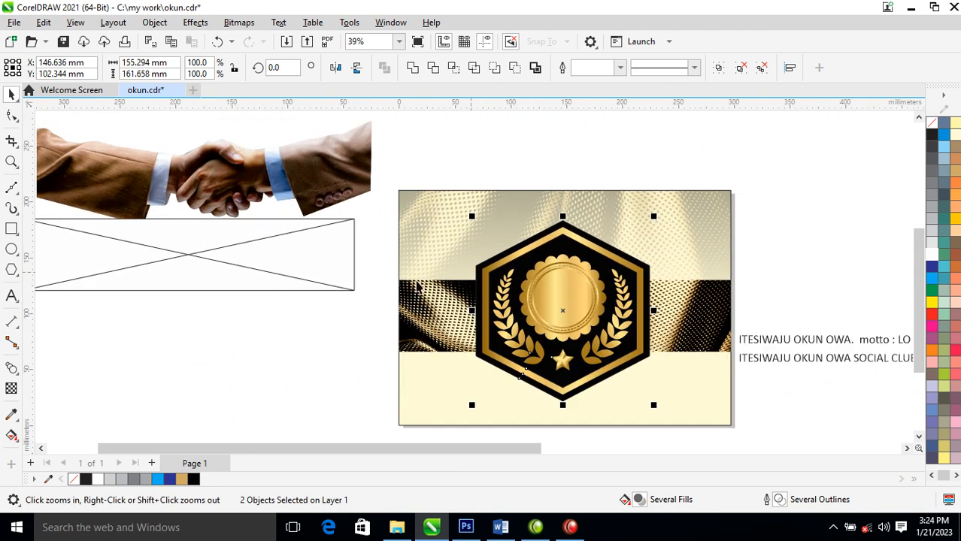
{"action": "left_click", "coordinate": [11, 249]}
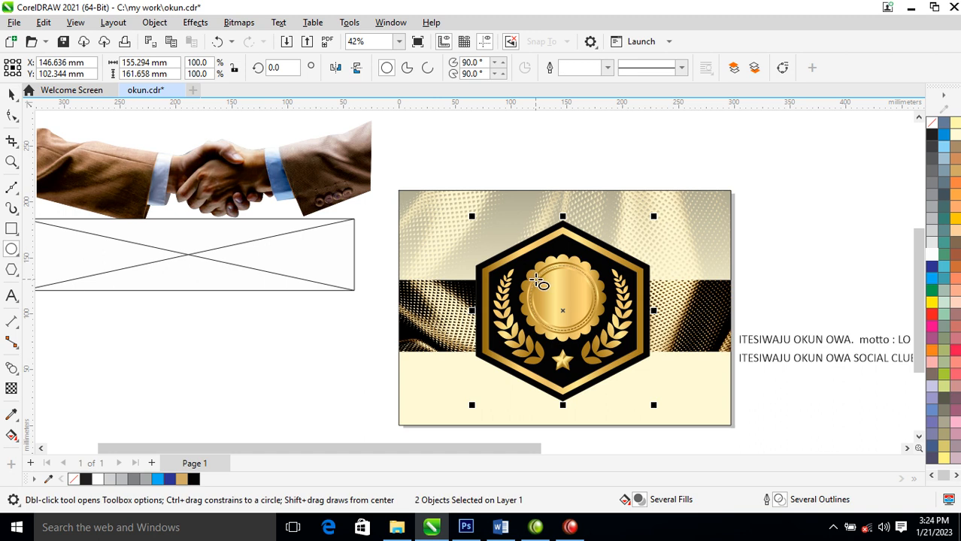
{"action": "left_click_drag", "start_coordinate": [531, 266], "coordinate": [590, 331]}
{"action": "left_click", "coordinate": [932, 254]}
{"action": "key", "text": "space"}
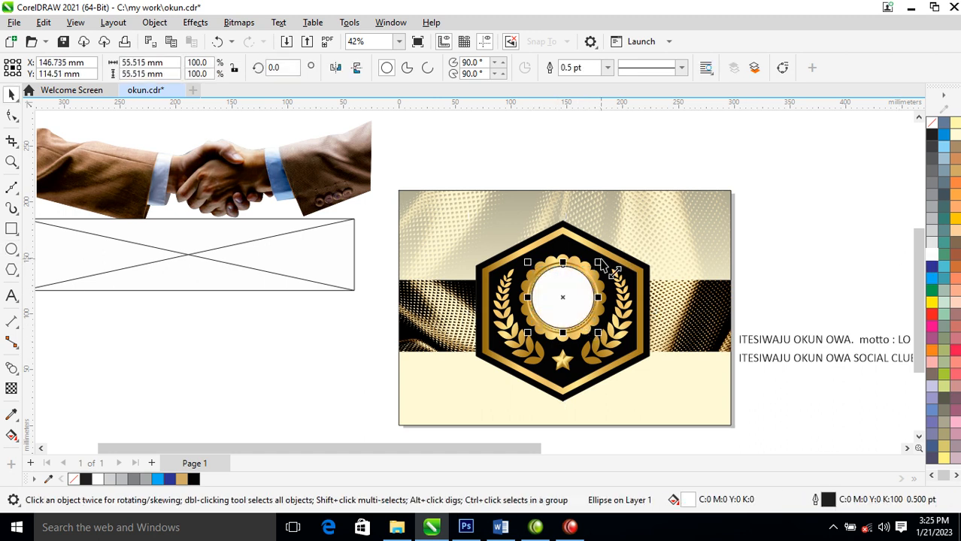
{"action": "left_click", "coordinate": [584, 264], "text": "shift"}
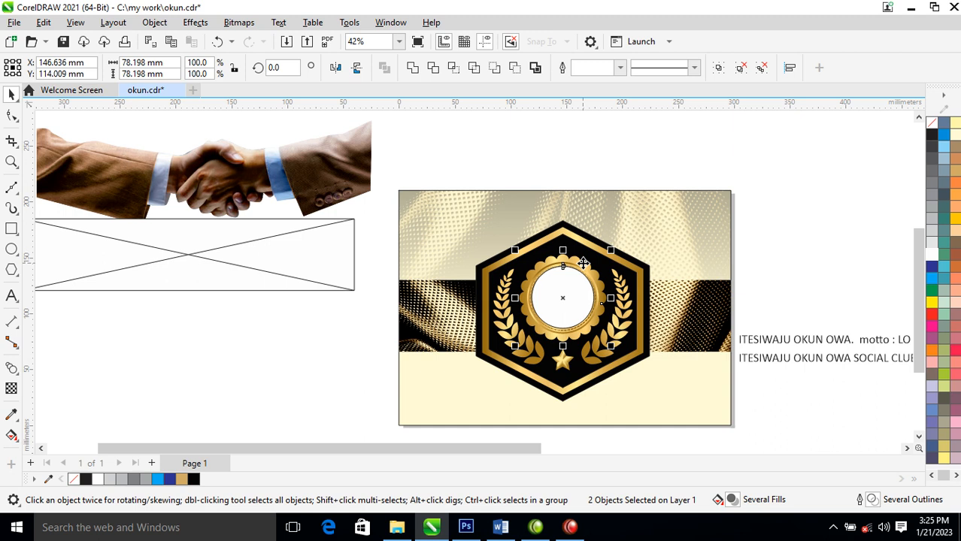
{"action": "left_click", "coordinate": [574, 161]}
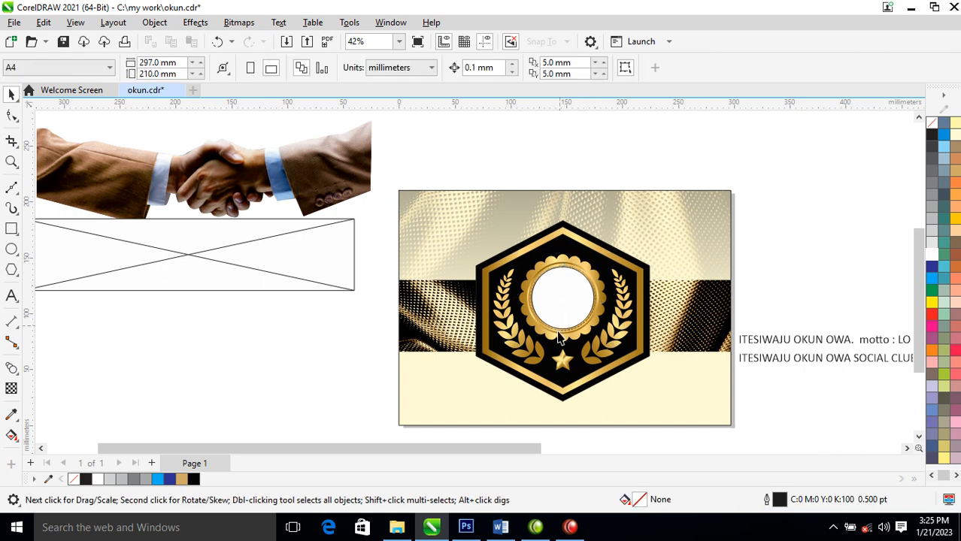
- Move the handshake image closer to the page and convert it to a 300 dpi bitmap
{"action": "left_click_drag", "start_coordinate": [263, 169], "coordinate": [335, 152]}
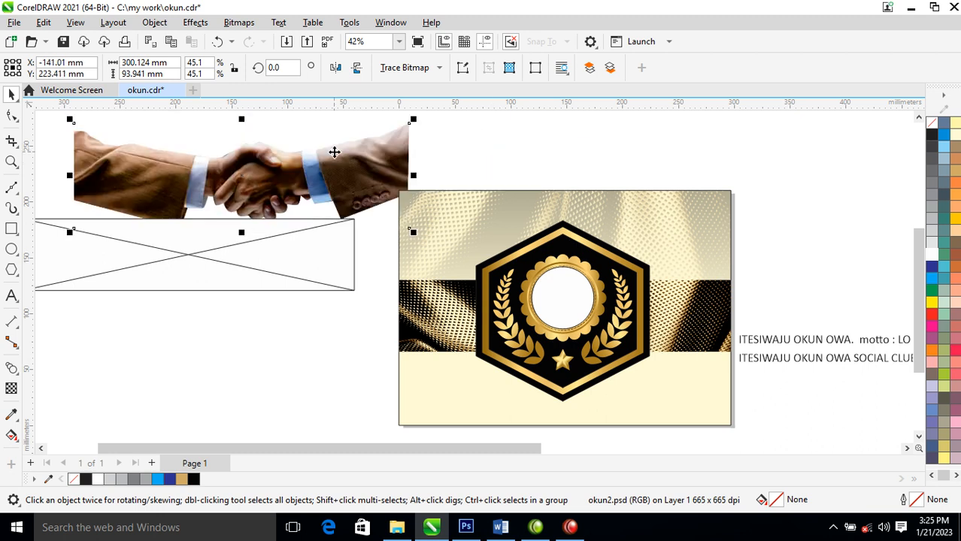
{"action": "key", "text": "alt+b"}
{"action": "key", "text": "Return"}
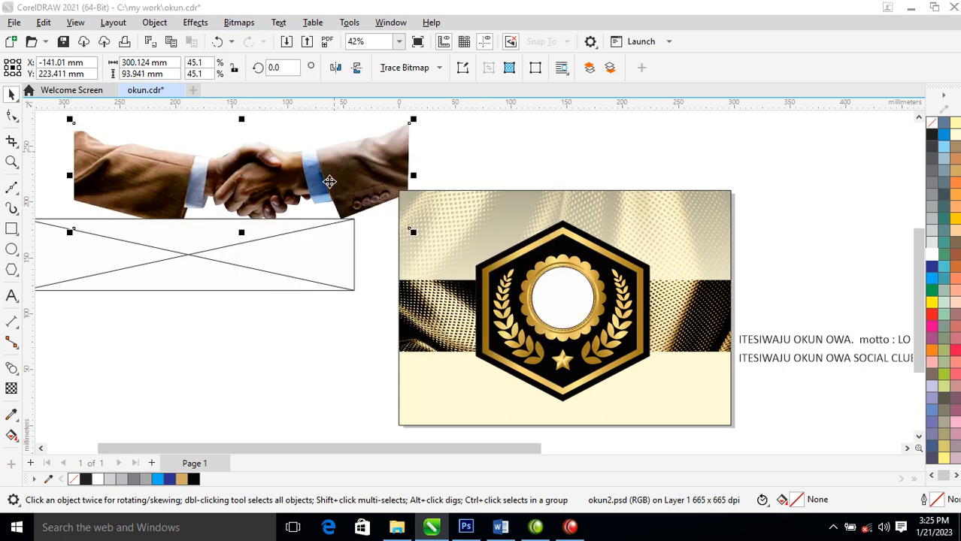
{"action": "key", "text": "Return"}
- PowerClip the handshake bitmap inside the white circle on the badge
{"action": "left_click_drag", "start_coordinate": [329, 171], "coordinate": [569, 291]}
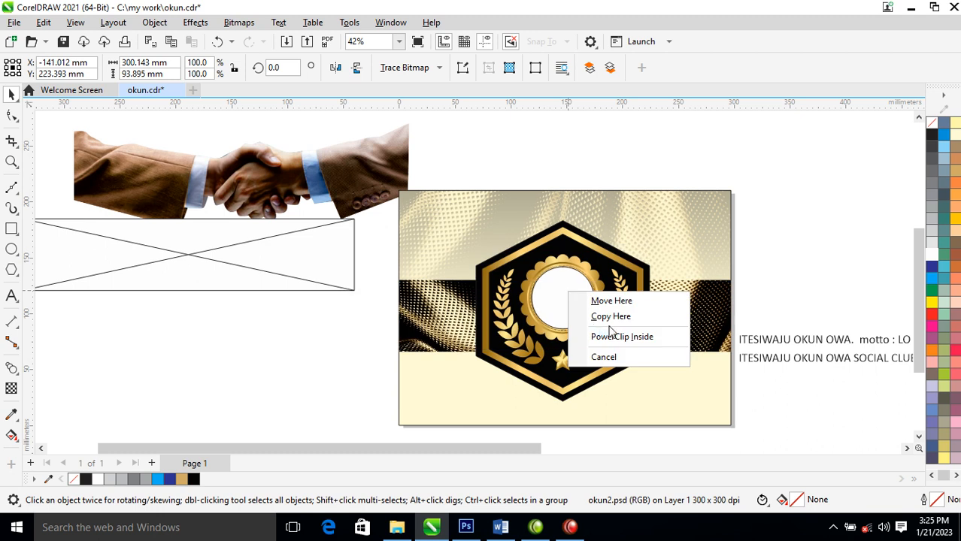
{"action": "left_click", "coordinate": [364, 185]}
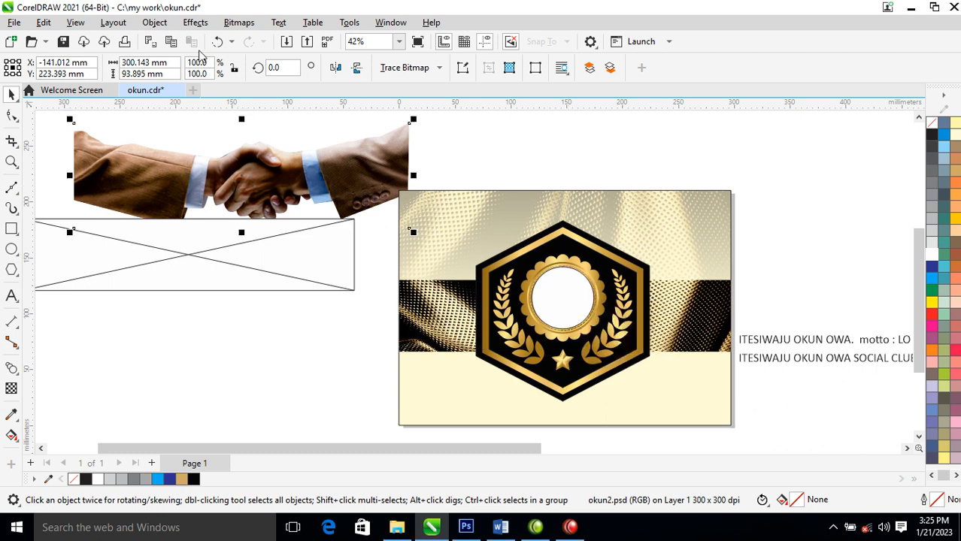
{"action": "left_click", "coordinate": [154, 22]}
{"action": "mouse_move", "coordinate": [239, 47]}
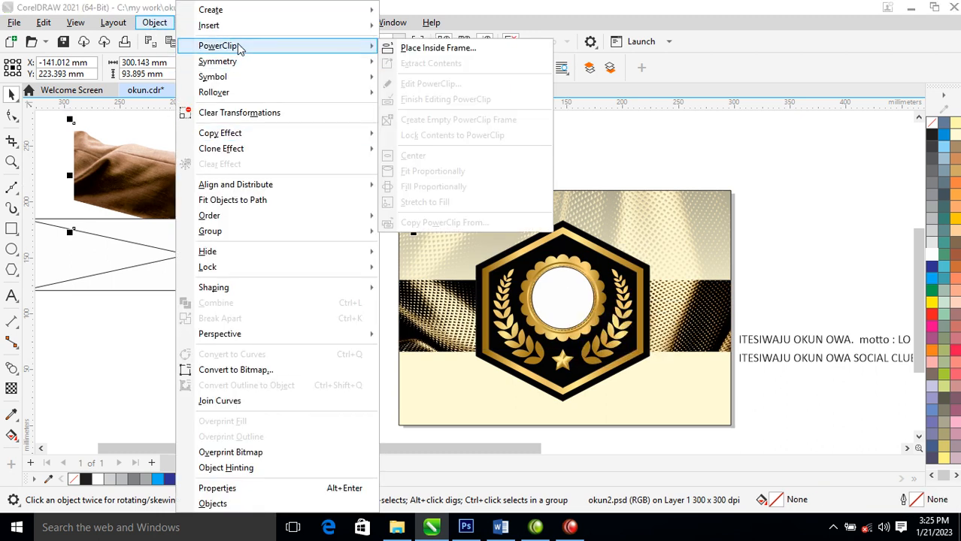
{"action": "left_click", "coordinate": [429, 48]}
{"action": "left_click", "coordinate": [564, 303]}
- Edit the PowerClip contents, scaling and positioning the handshake so the clasped hands fit centrally in the circle
{"action": "left_click", "coordinate": [643, 291]}
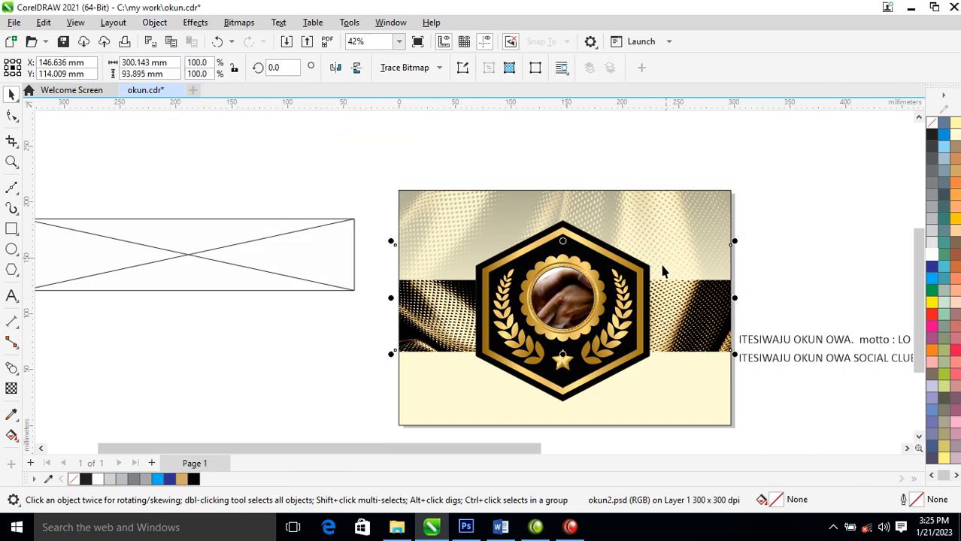
{"action": "left_click_drag", "start_coordinate": [736, 242], "coordinate": [638, 235]}
{"action": "left_click_drag", "start_coordinate": [638, 271], "coordinate": [620, 277]}
{"action": "left_click_drag", "start_coordinate": [573, 307], "coordinate": [570, 299]}
{"action": "left_click", "coordinate": [608, 164]}
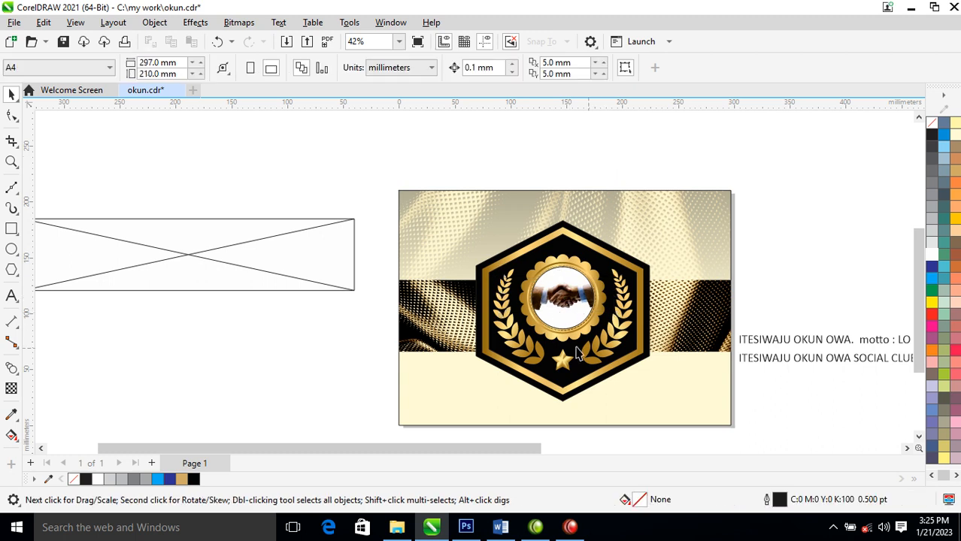
- Scale the whole hexagon emblem down about its centre to about 100 by 104 mm
{"action": "left_click_drag", "start_coordinate": [428, 197], "coordinate": [710, 443]}
{"action": "left_click_drag", "start_coordinate": [654, 192], "coordinate": [645, 230]}
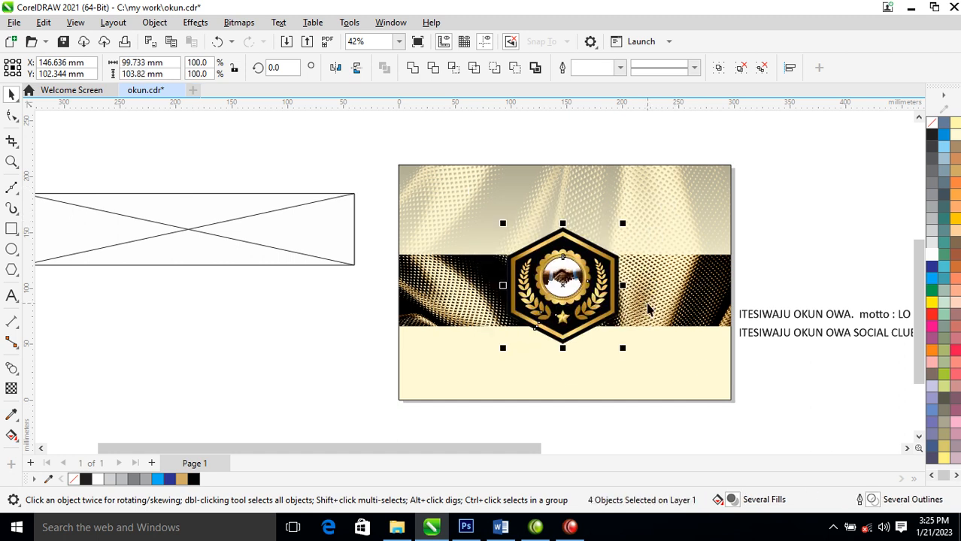
- Create a thin copy of the fabric band, about 5 mm high, just beneath it and place it behind the emblem
{"action": "left_click", "coordinate": [653, 293]}
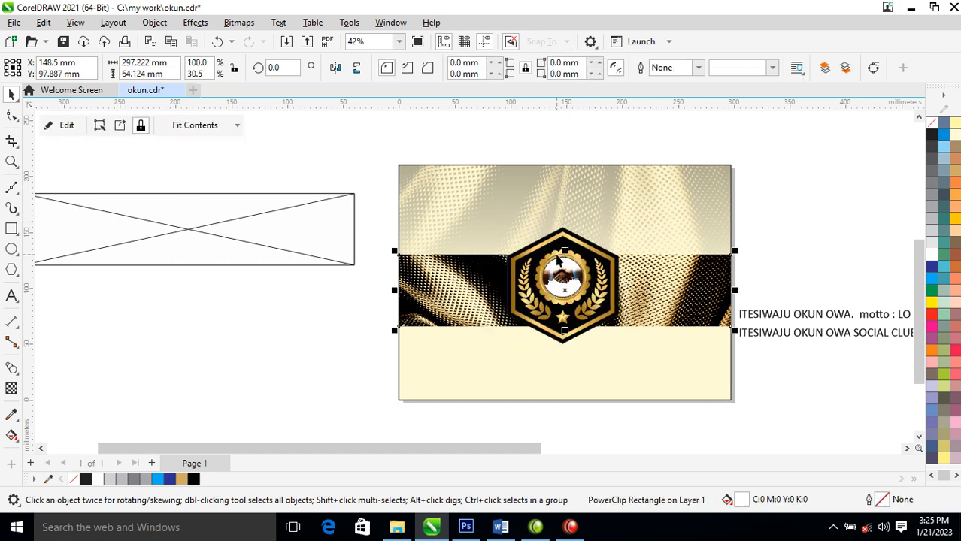
{"action": "left_click_drag", "start_coordinate": [564, 252], "coordinate": [618, 333]}
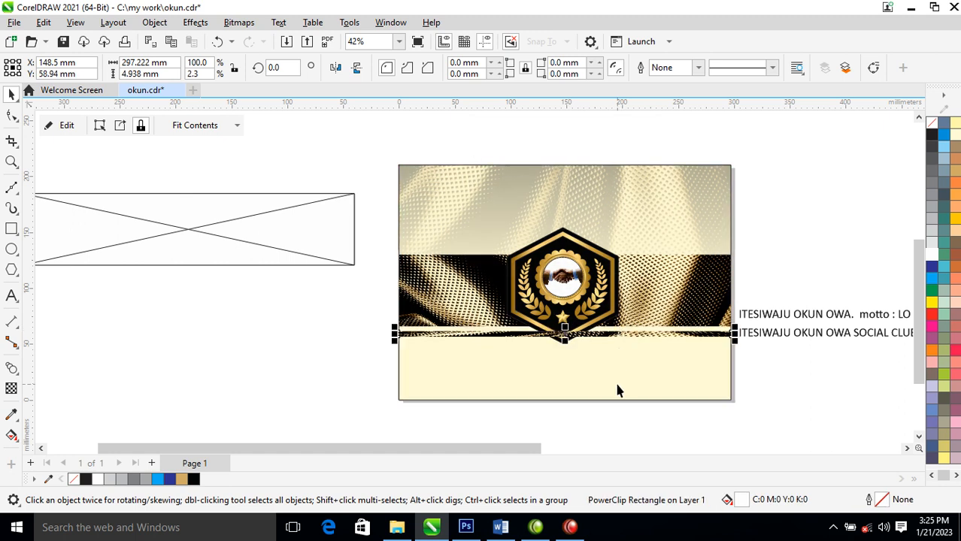
{"action": "key", "text": "ctrl+Page_Down"}
{"action": "key", "text": "Right"}
- Move the club text to the empty area beside the page and break the line before "motto"
{"action": "left_click_drag", "start_coordinate": [850, 319], "coordinate": [229, 366]}
{"action": "key", "text": "z"}
{"action": "left_click_drag", "start_coordinate": [86, 139], "coordinate": [748, 421]}
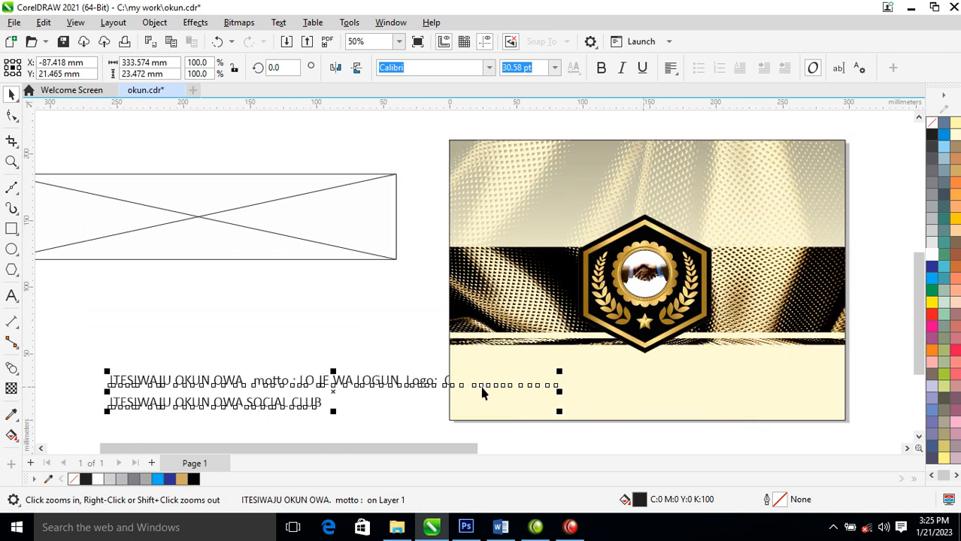
{"action": "double_click", "coordinate": [256, 383]}
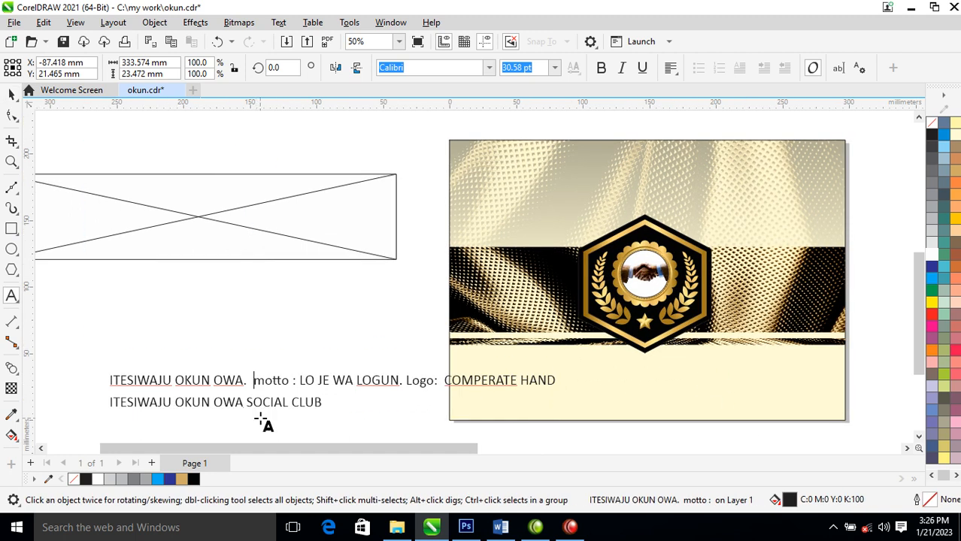
{"action": "key", "text": "Return"}
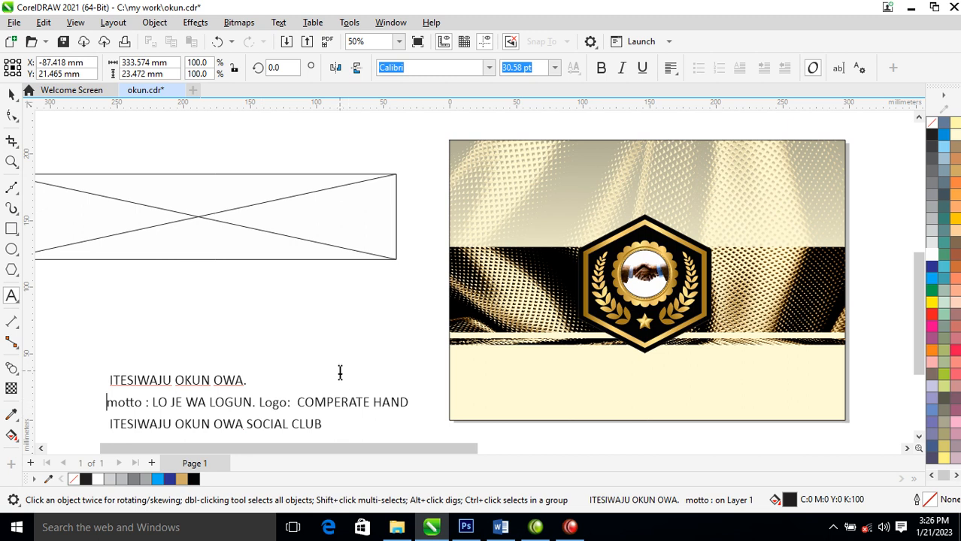
- Delete "Logo: COMPERATE HAND" from the motto line of the club text
{"action": "key", "text": "ctrl+space"}
{"action": "double_click", "coordinate": [298, 403]}
{"action": "left_click_drag", "start_coordinate": [298, 403], "coordinate": [530, 400]}
{"action": "key", "text": "Delete"}
{"action": "left_click_drag", "start_coordinate": [260, 402], "coordinate": [390, 401]}
{"action": "key", "text": "Delete"}
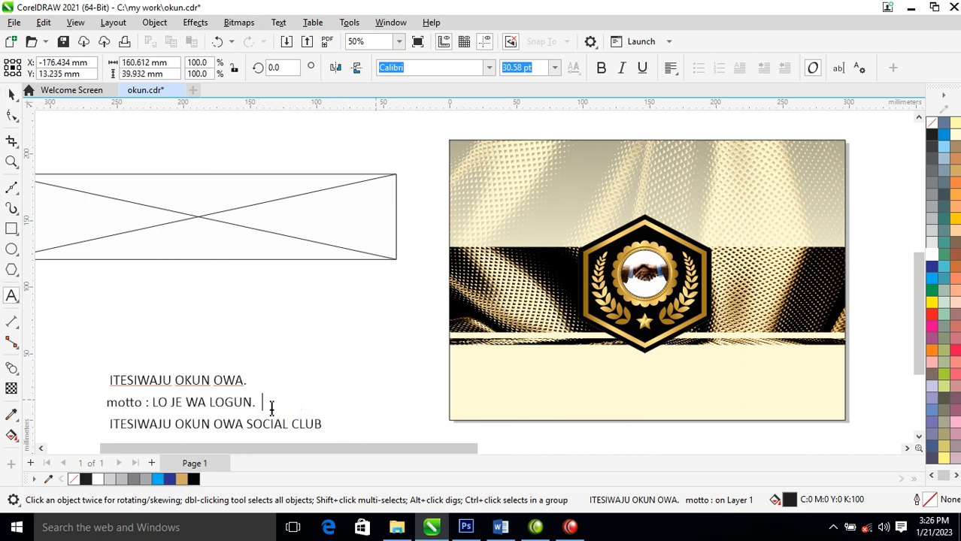
- Break the club text into separate lines, set "ITESIWAJU OKUN OWA." apart, and move the "SOCIAL CLUB" line onto the page above the emblem
{"action": "key", "text": "ctrl+space"}
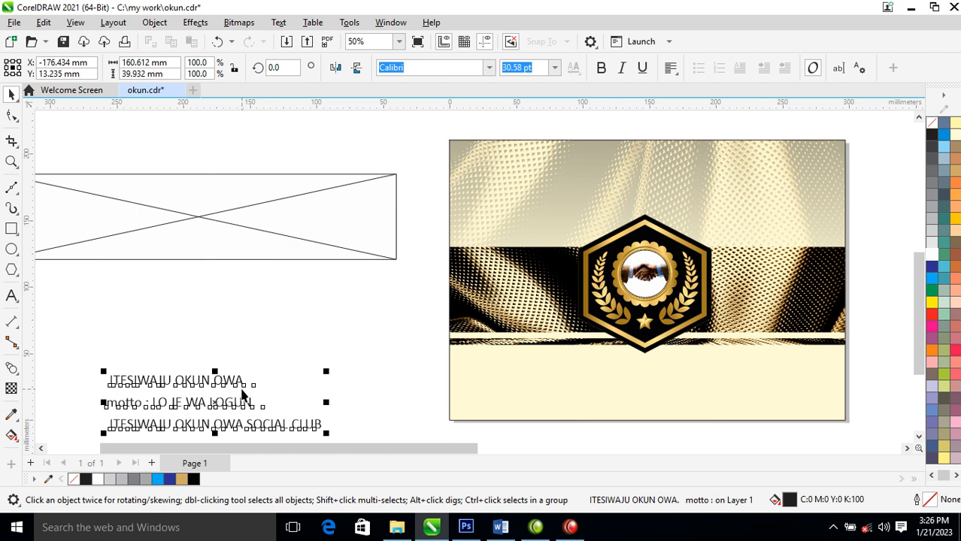
{"action": "left_click", "coordinate": [240, 386]}
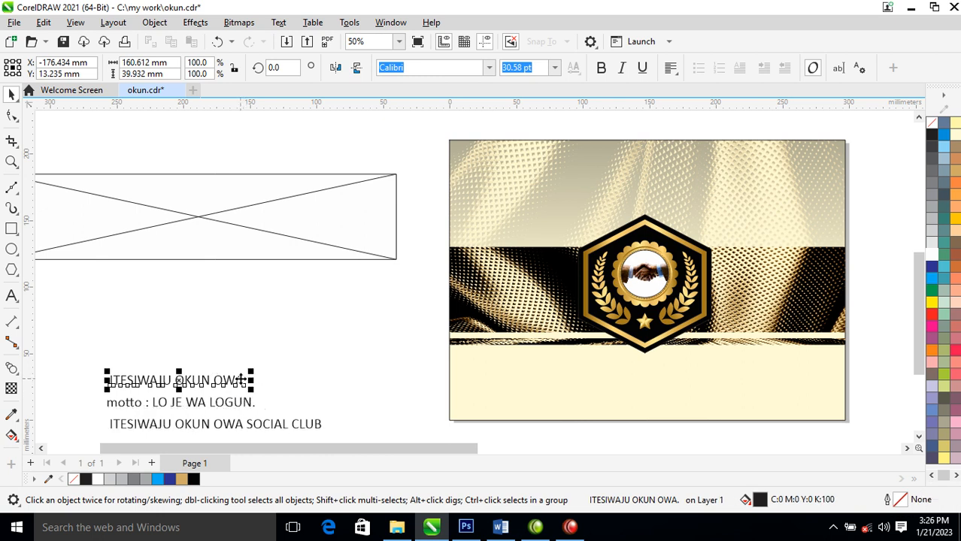
{"action": "left_click_drag", "start_coordinate": [240, 380], "coordinate": [358, 324]}
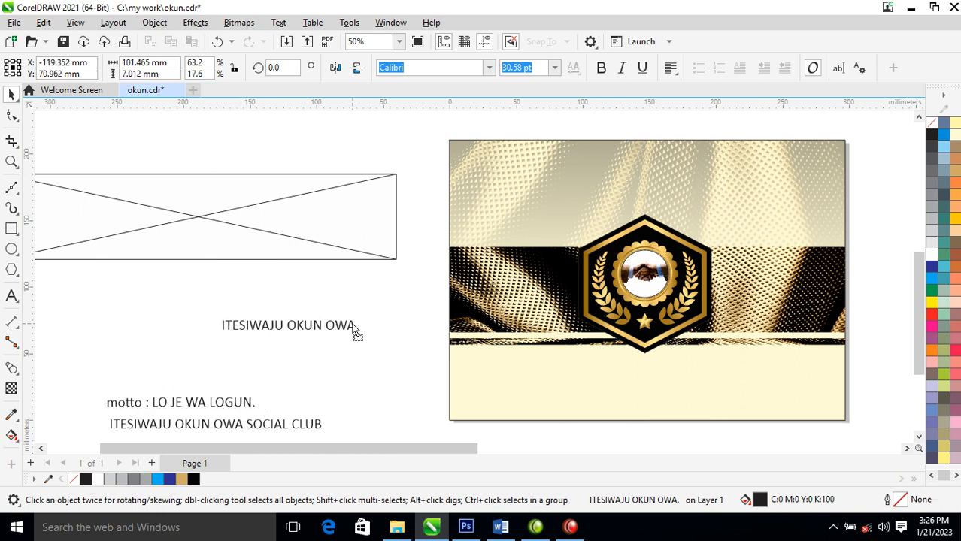
{"action": "left_click_drag", "start_coordinate": [304, 425], "coordinate": [355, 382]}
{"action": "left_click", "coordinate": [314, 425]}
{"action": "left_click_drag", "start_coordinate": [315, 426], "coordinate": [722, 197]}
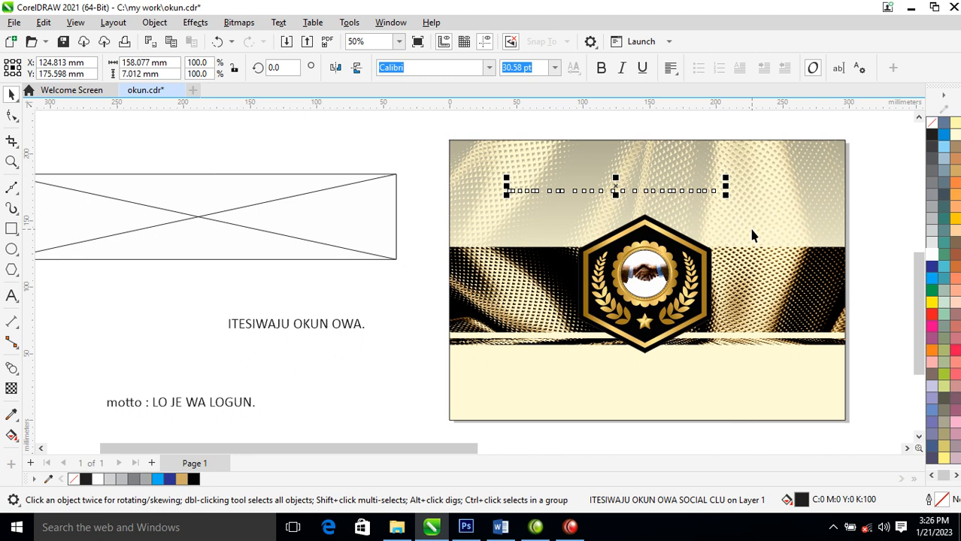
- Preview the fonts from M to P in the font list on the club name line
{"action": "left_click", "coordinate": [489, 67]}
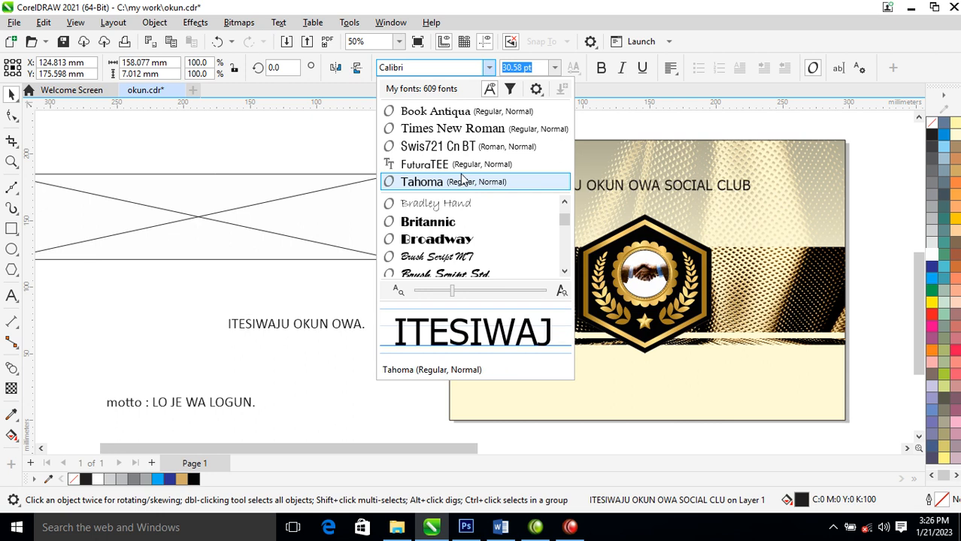
{"action": "key", "text": "Down"}
{"action": "key", "text": "m"}
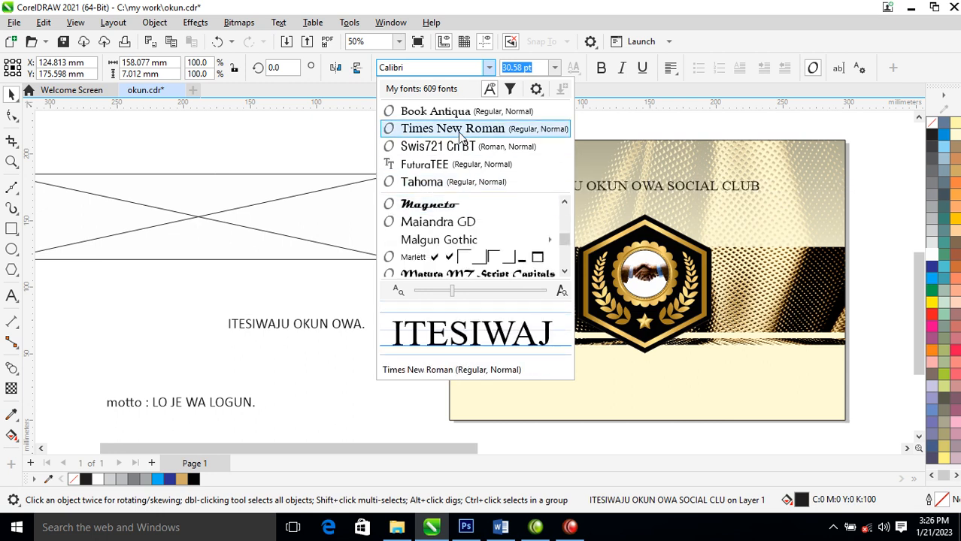
{"action": "key", "text": "m"}
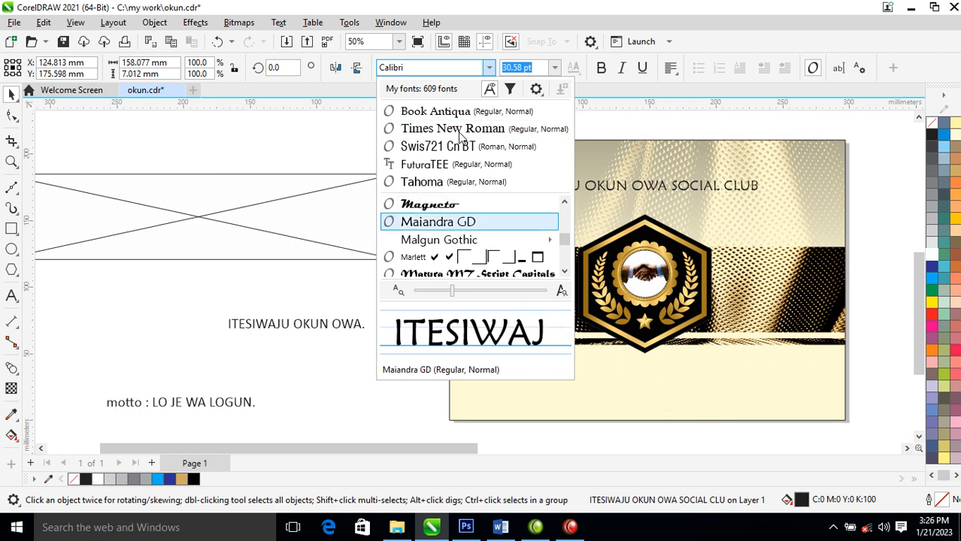
{"action": "key", "text": "m"}
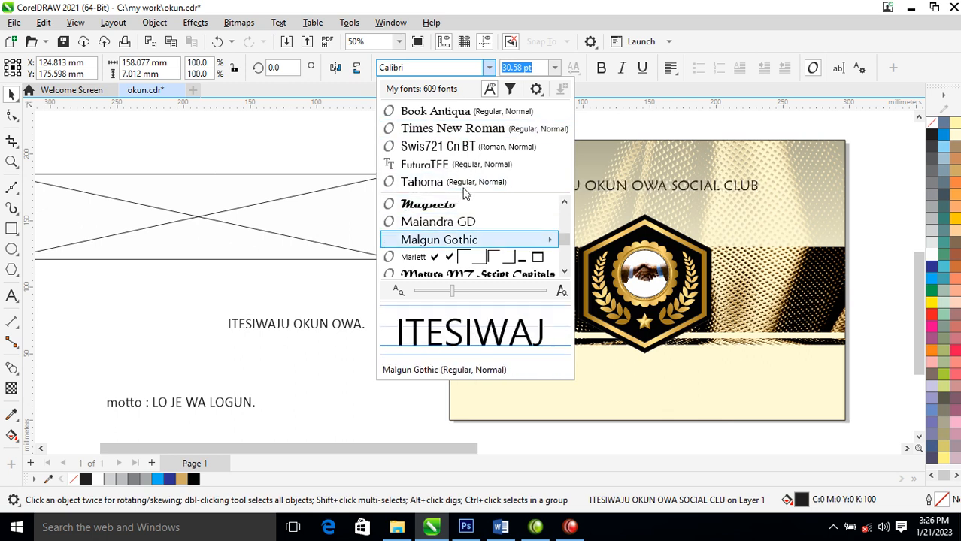
{"action": "key", "text": "m"}
{"action": "key", "text": "m"}
{"action": "key", "text": "m"}
{"action": "key", "text": "m"}
{"action": "key", "text": "m"}
{"action": "key", "text": "m"}
{"action": "key", "text": "m"}
{"action": "key", "text": "m"}
{"action": "key", "text": "m"}
{"action": "key", "text": "m"}
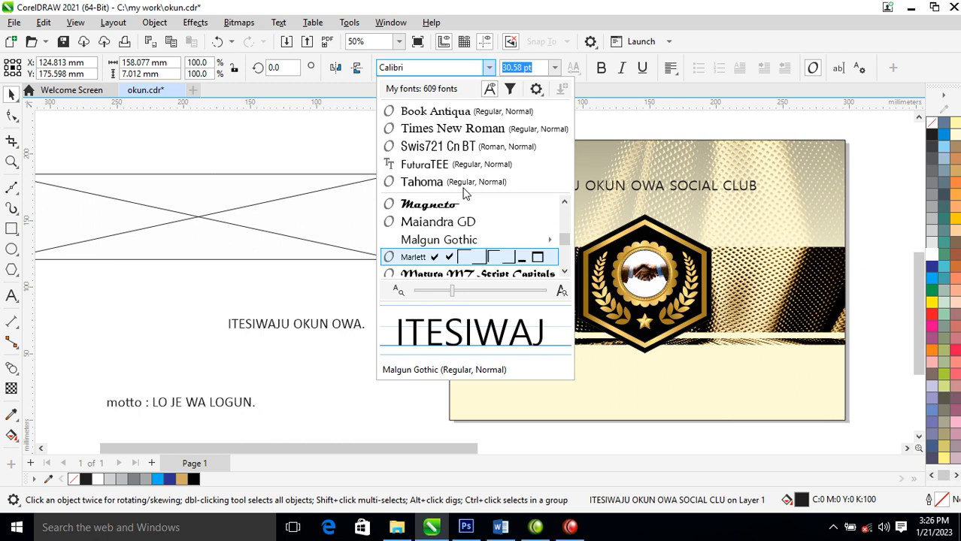
{"action": "key", "text": "m"}
{"action": "key", "text": "m"}
{"action": "key", "text": "m"}
{"action": "key", "text": "m"}
{"action": "key", "text": "m"}
{"action": "key", "text": "m"}
{"action": "key", "text": "m"}
{"action": "key", "text": "m"}
{"action": "key", "text": "m"}
{"action": "key", "text": "m"}
{"action": "key", "text": "m"}
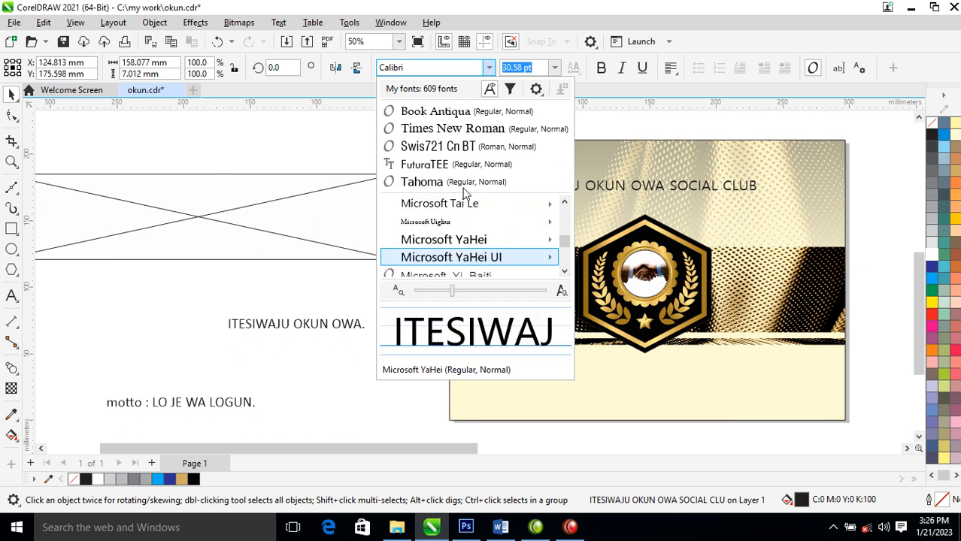
{"action": "key", "text": "Down"}
{"action": "key", "text": "Down"}
{"action": "key", "text": "Down"}
{"action": "key", "text": "Down"}
{"action": "key", "text": "Down"}
{"action": "key", "text": "Down"}
{"action": "key", "text": "Down"}
{"action": "key", "text": "Down"}
{"action": "key", "text": "Down"}
{"action": "key", "text": "Down"}
{"action": "key", "text": "Down"}
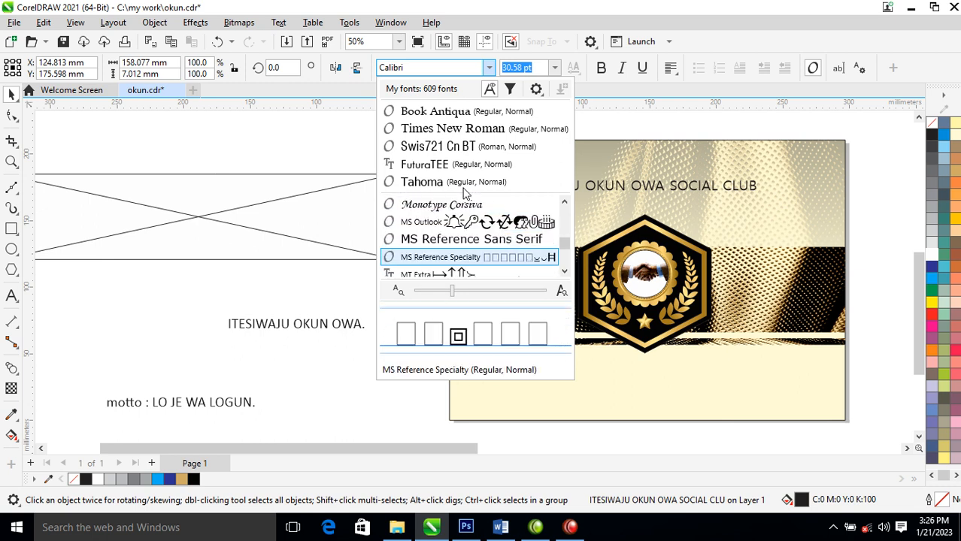
{"action": "key", "text": "Down"}
{"action": "key", "text": "Down"}
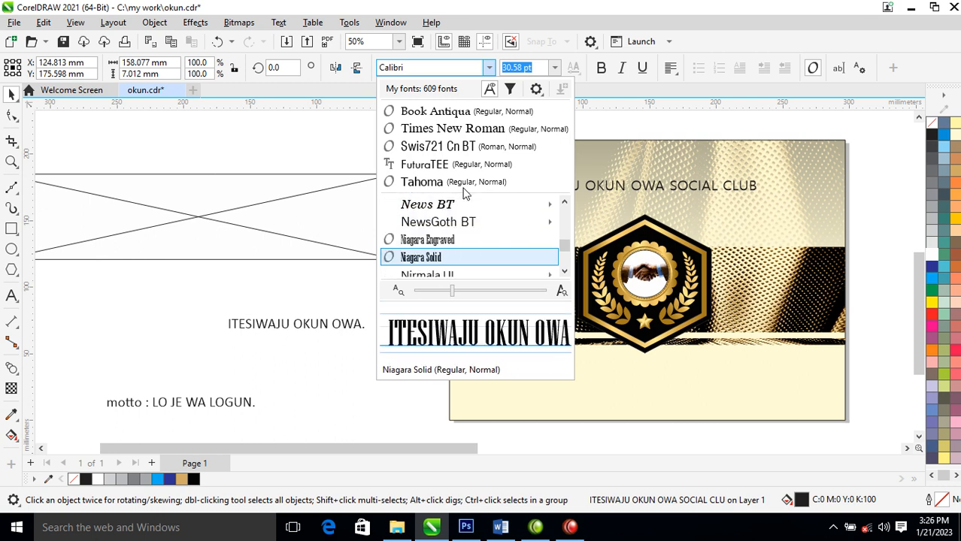
{"action": "key", "text": "Down"}
{"action": "key", "text": "Down"}
{"action": "key", "text": "Down"}
{"action": "key", "text": "Down"}
{"action": "key", "text": "Down"}
{"action": "key", "text": "Down"}
{"action": "key", "text": "Down"}
{"action": "key", "text": "Down"}
{"action": "key", "text": "Down"}
{"action": "key", "text": "Down"}
{"action": "key", "text": "Down"}
{"action": "key", "text": "Down"}
{"action": "key", "text": "Down"}
{"action": "key", "text": "Down"}
{"action": "key", "text": "Down"}
{"action": "key", "text": "Down"}
{"action": "key", "text": "Down"}
{"action": "key", "text": "Down"}
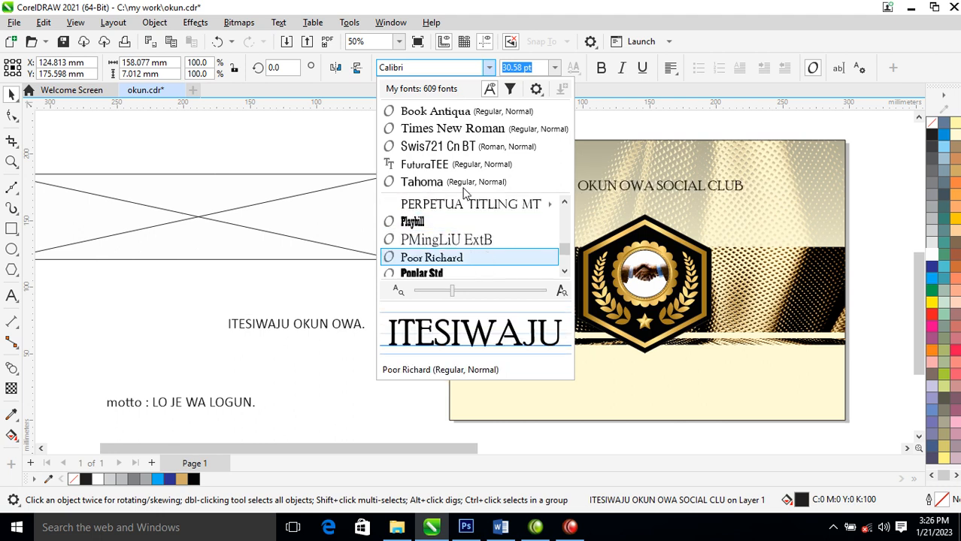
- Set the club name line on the page in bold FuturaTEE
{"action": "type", "text": "fu"}
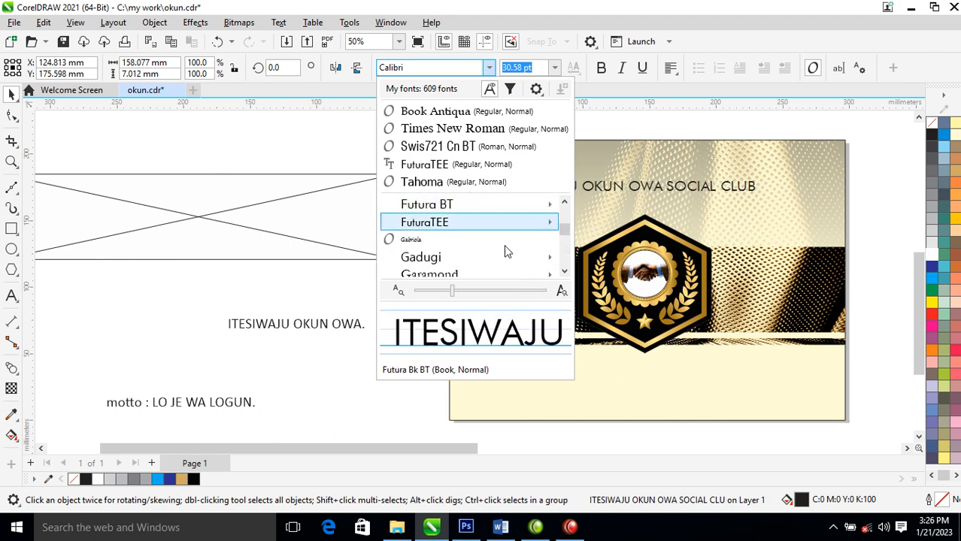
{"action": "left_click", "coordinate": [446, 229]}
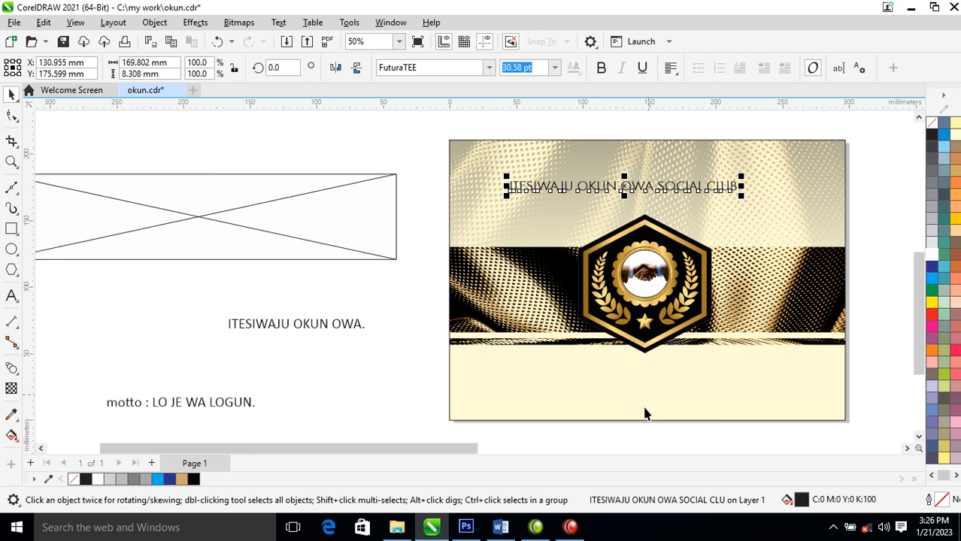
{"action": "left_click", "coordinate": [603, 68]}
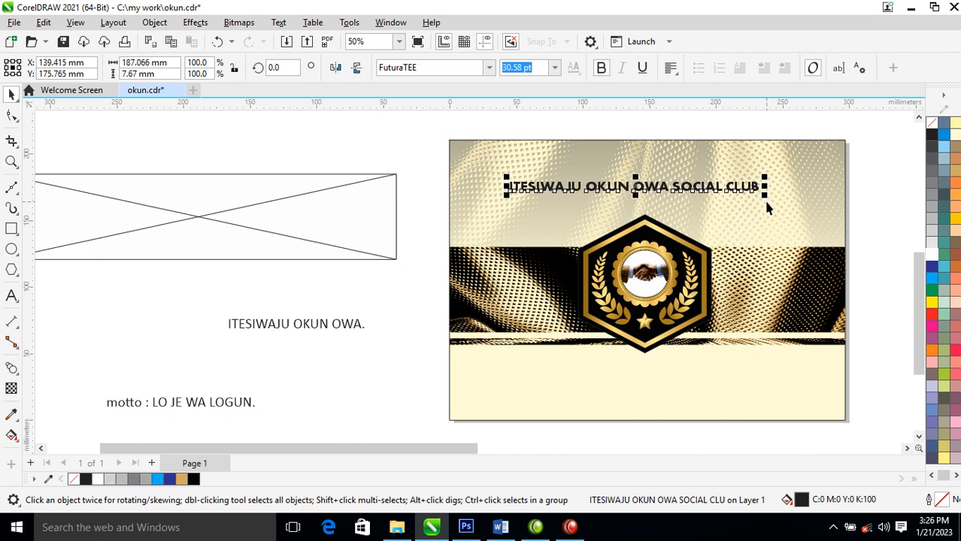
- Enlarge the club name to about 62 pt, tighten its letter spacing to about 325 mm overall width, and shift it slightly upward
{"action": "left_click_drag", "start_coordinate": [769, 201], "coordinate": [913, 203]}
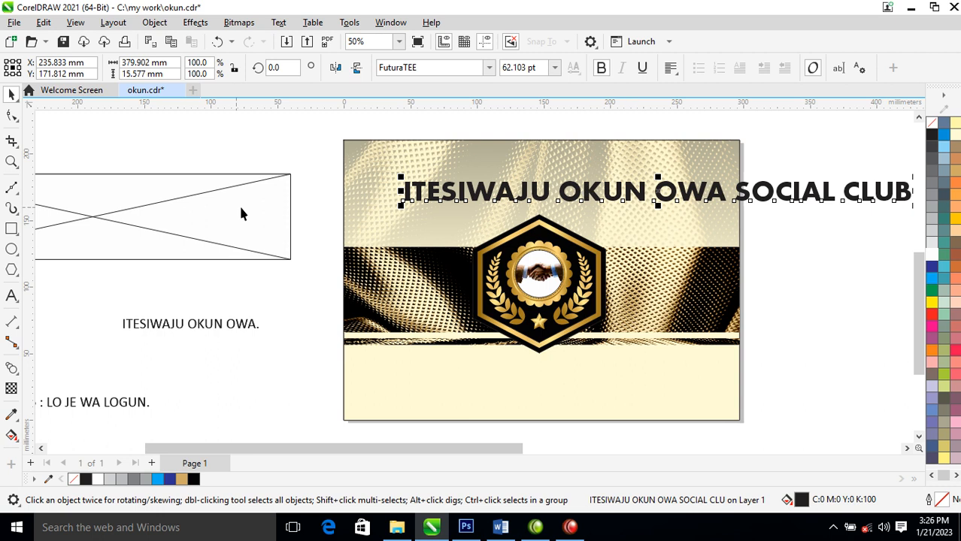
{"action": "left_click", "coordinate": [11, 115]}
{"action": "left_click_drag", "start_coordinate": [911, 205], "coordinate": [840, 208]}
{"action": "key", "text": "space"}
{"action": "left_click_drag", "start_coordinate": [696, 191], "coordinate": [693, 175]}
- Break the club name before "SOCIAL CLUB", then centre-align the two lines and position them just above the emblem
{"action": "double_click", "coordinate": [615, 178]}
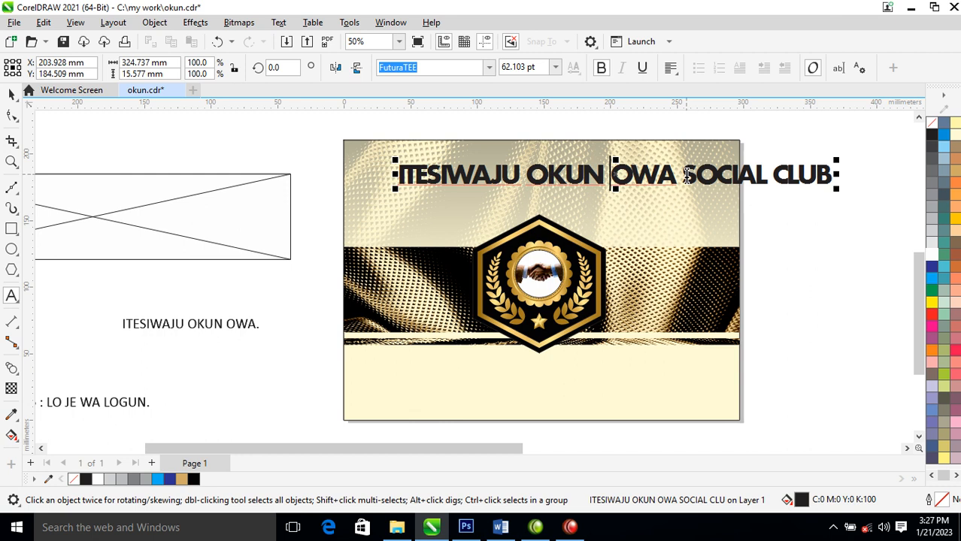
{"action": "left_click", "coordinate": [684, 175]}
{"action": "key", "text": "Return"}
{"action": "key", "text": "Escape"}
{"action": "left_click", "coordinate": [669, 69]}
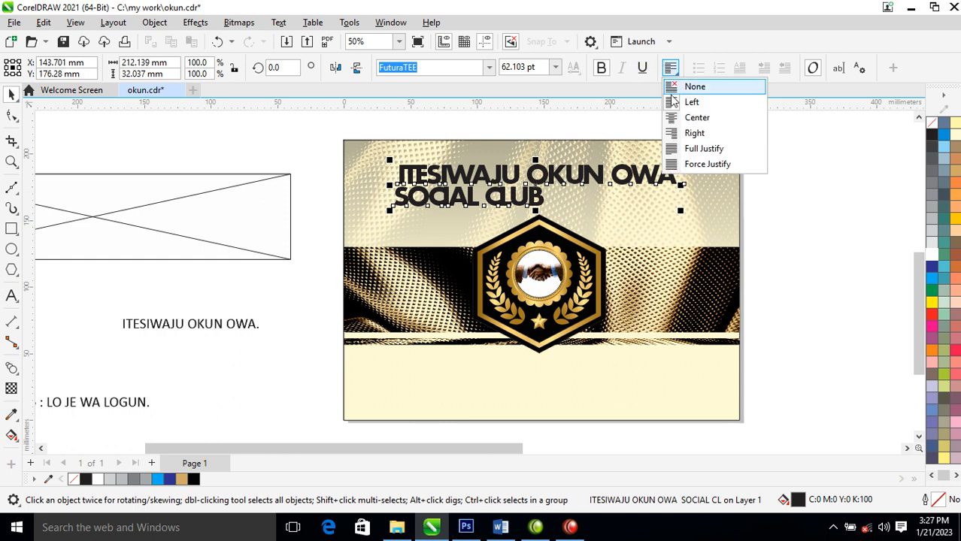
{"action": "left_click", "coordinate": [698, 117]}
{"action": "mouse_move", "coordinate": [636, 173]}
{"action": "left_mouse_down"}
{"action": "mouse_move", "coordinate": [630, 199]}
{"action": "mouse_move", "coordinate": [631, 188]}
{"action": "left_mouse_up"}
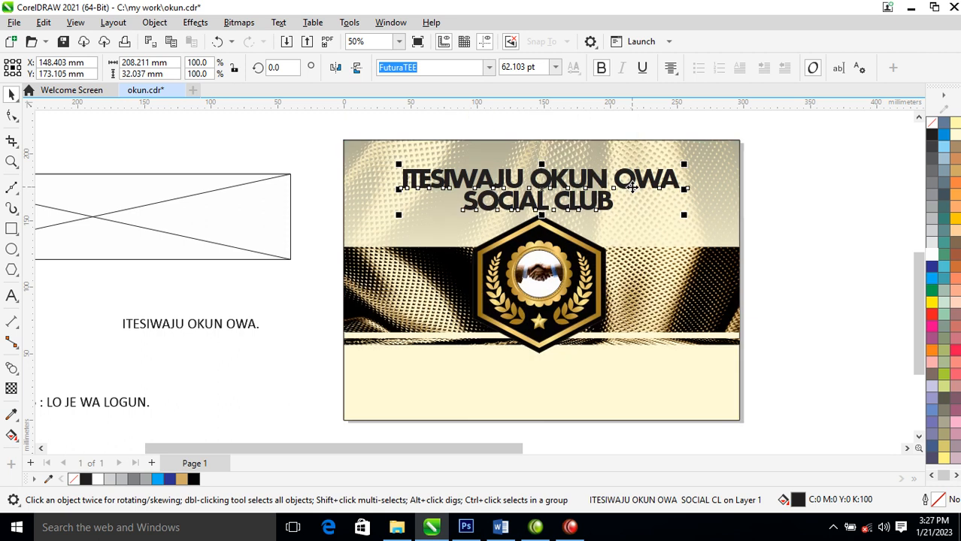
- Fill the club name white and give it an 8 pt black outline, placed behind the fill and scaling with the object
{"action": "left_click", "coordinate": [931, 256]}
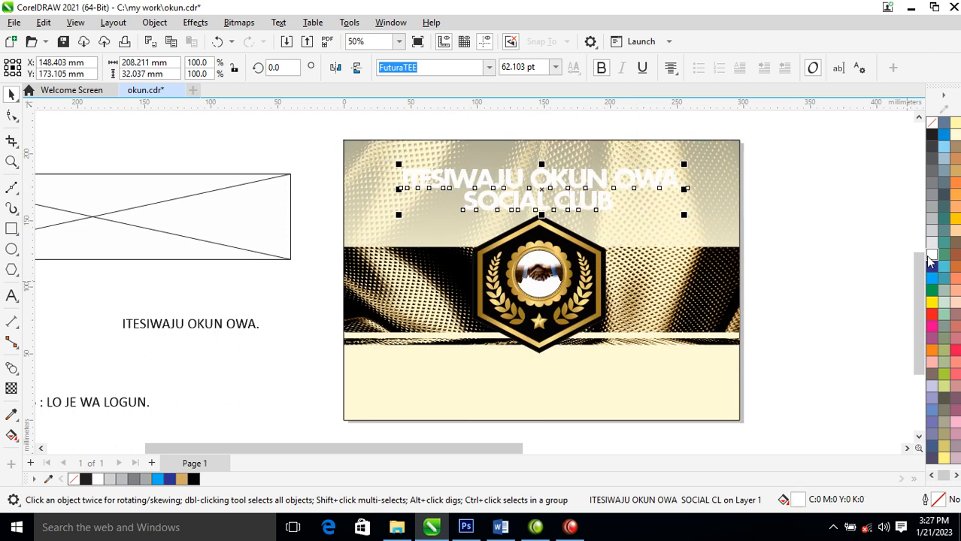
{"action": "right_click", "coordinate": [935, 132]}
{"action": "left_click", "coordinate": [902, 140]}
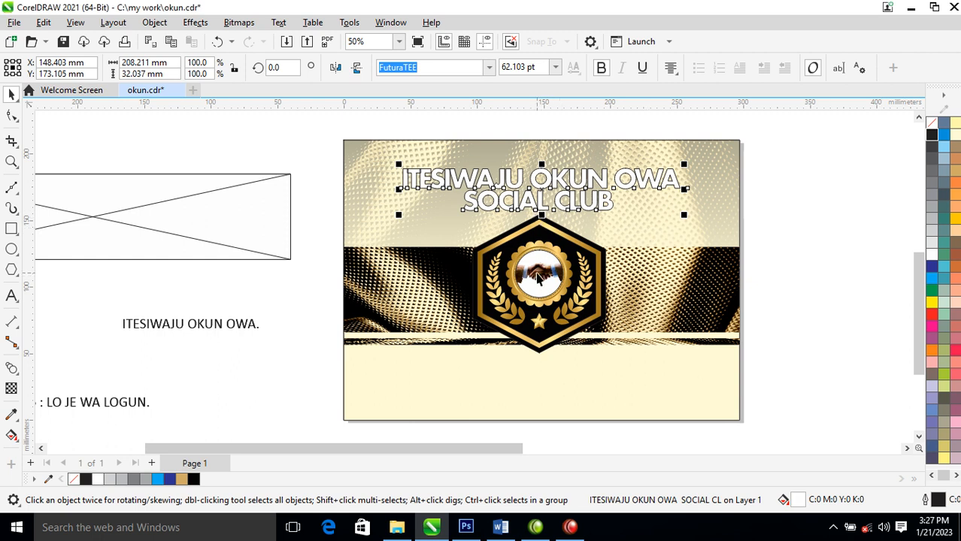
{"action": "key", "text": "F12"}
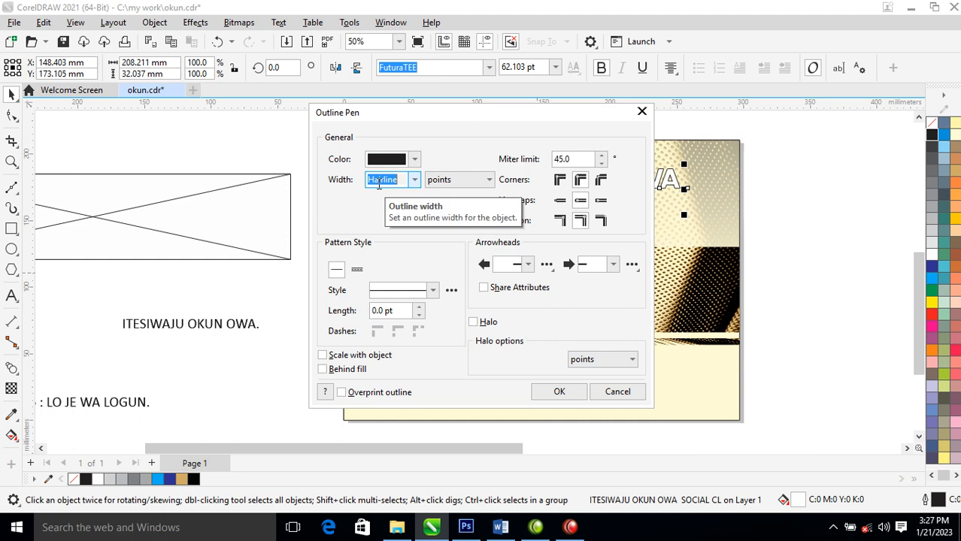
{"action": "type", "text": "8"}
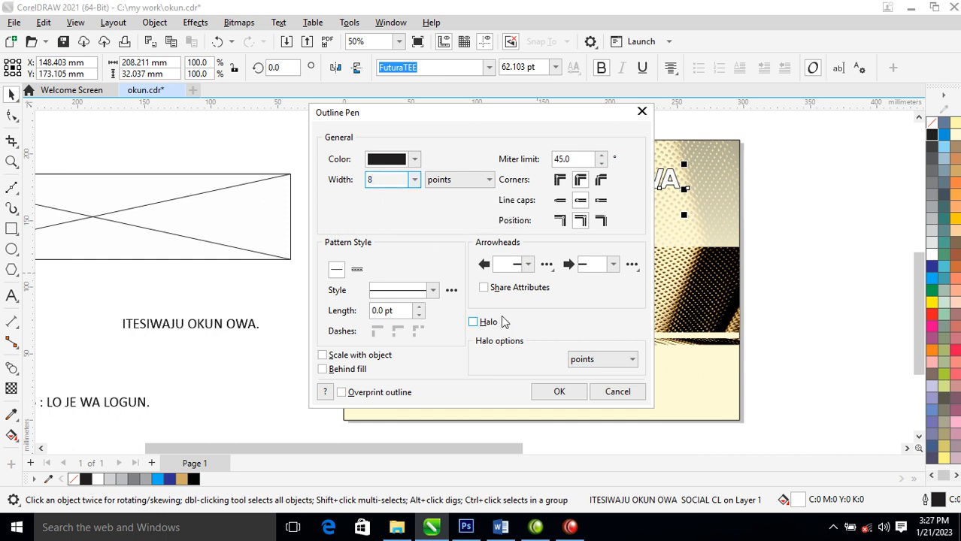
{"action": "left_click", "coordinate": [350, 356]}
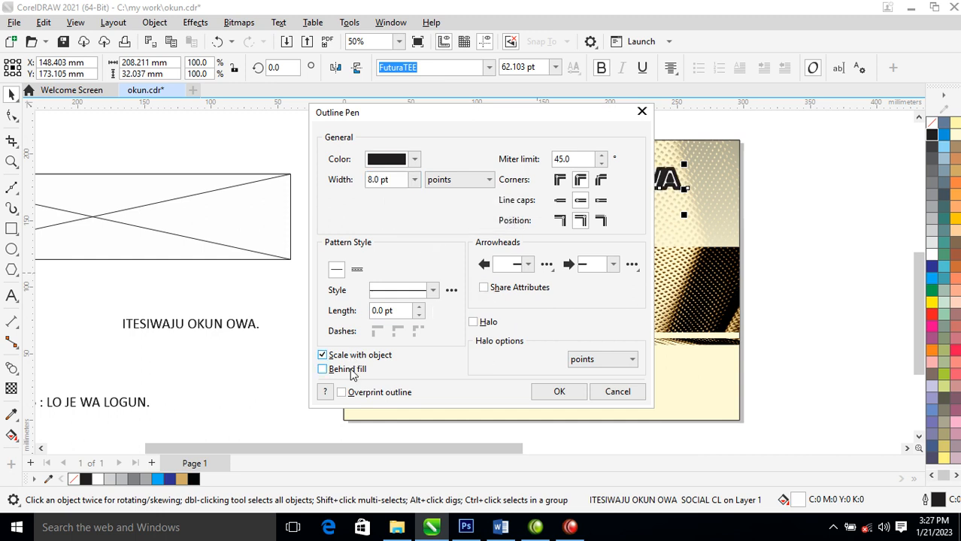
{"action": "left_click", "coordinate": [351, 371]}
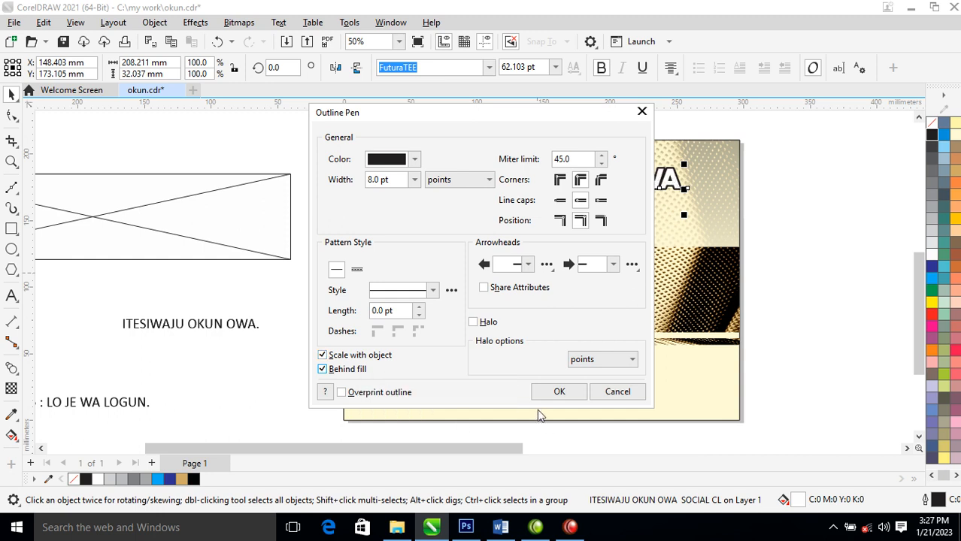
{"action": "left_click", "coordinate": [559, 392]}
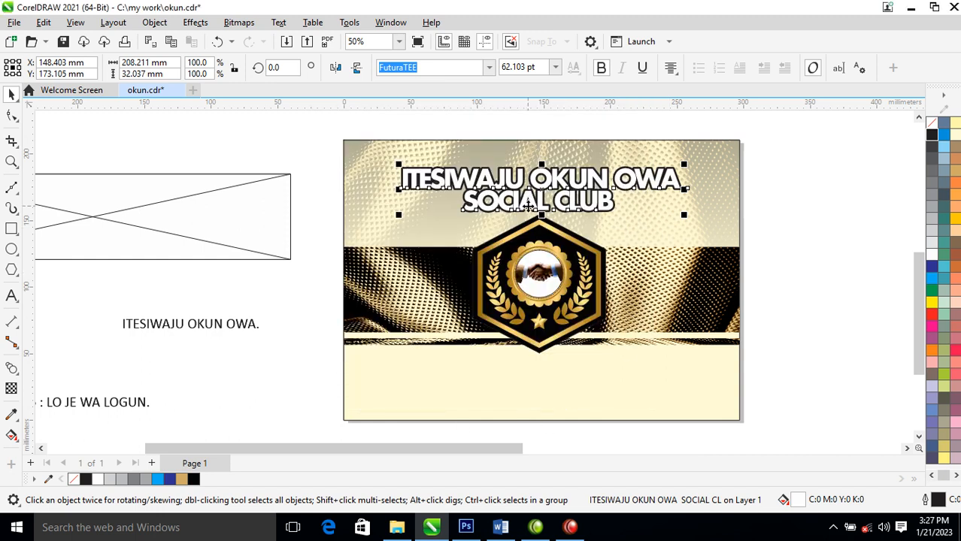
- Add a drop shadow offset about 1.5 mm across and 2.6 mm down behind the club name, set its opacity to 90, and break it apart
{"action": "key", "text": "F2"}
{"action": "left_click_drag", "start_coordinate": [438, 141], "coordinate": [658, 245]}
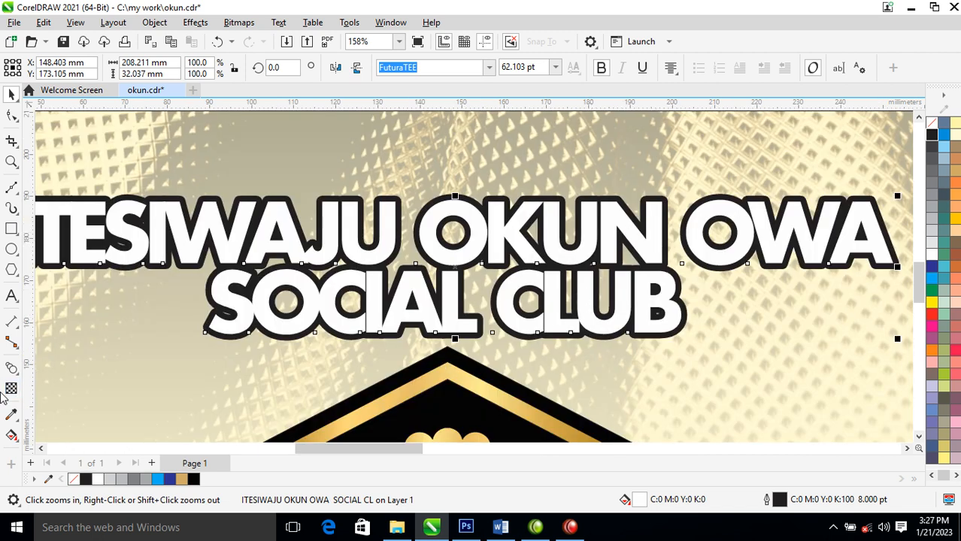
{"action": "left_click", "coordinate": [17, 374]}
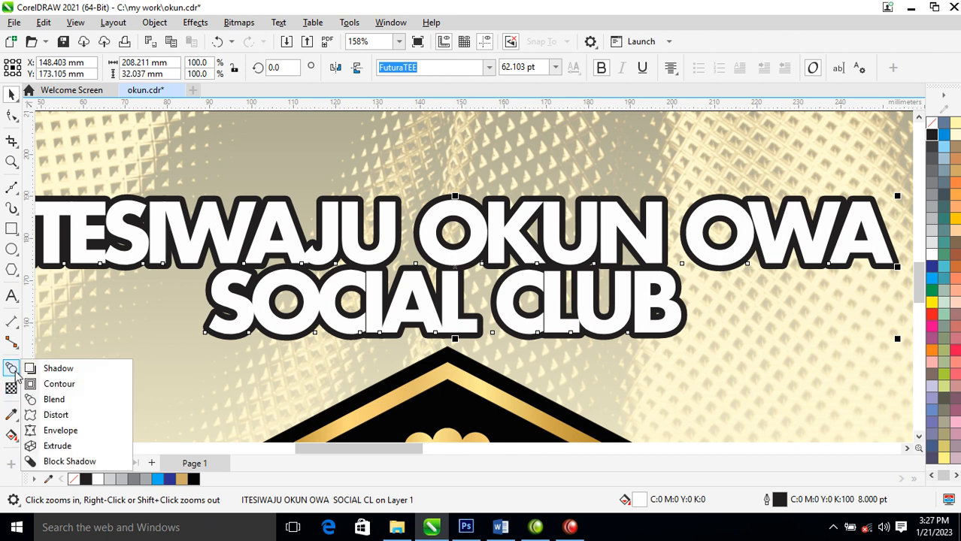
{"action": "left_click", "coordinate": [67, 368]}
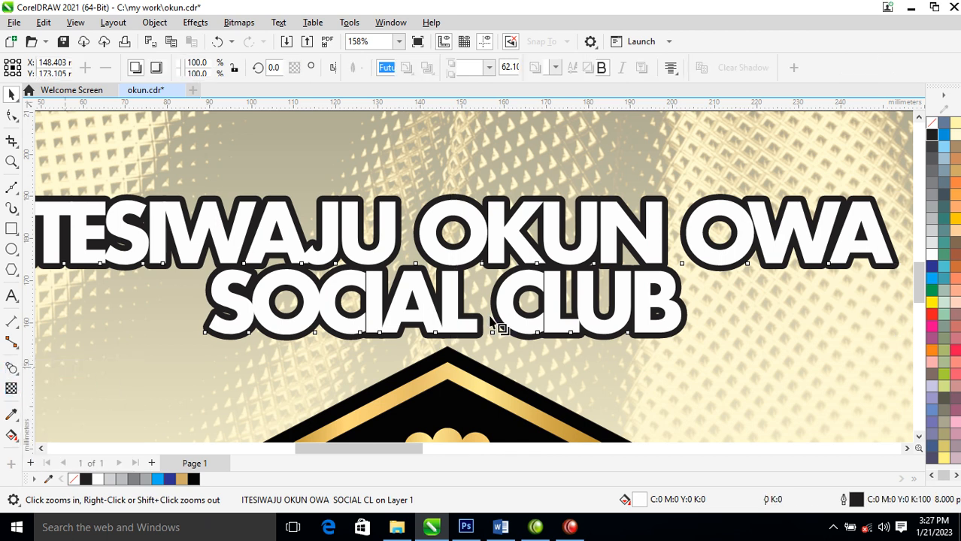
{"action": "left_click_drag", "start_coordinate": [459, 265], "coordinate": [504, 354]}
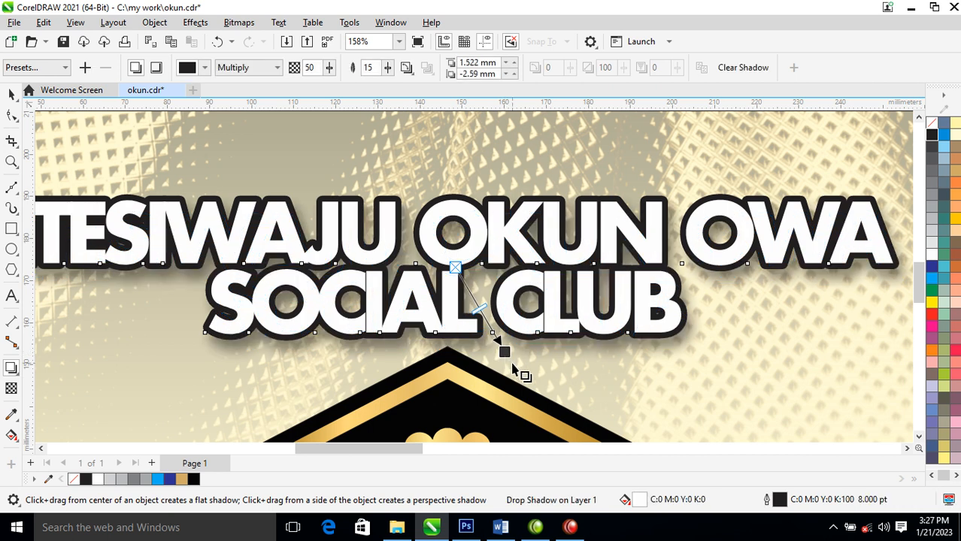
{"action": "double_click", "coordinate": [373, 68]}
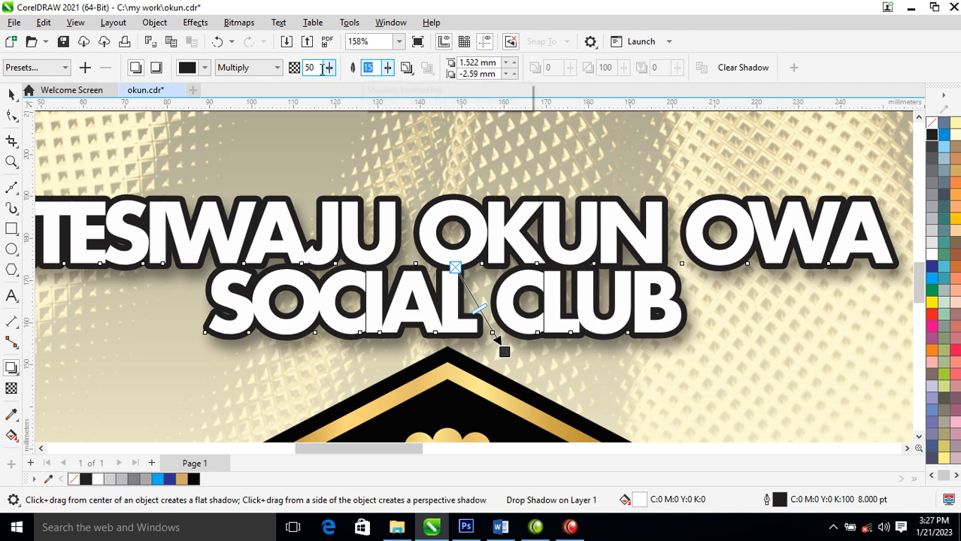
{"action": "double_click", "coordinate": [319, 67]}
{"action": "type", "text": "90"}
{"action": "key", "text": "Return"}
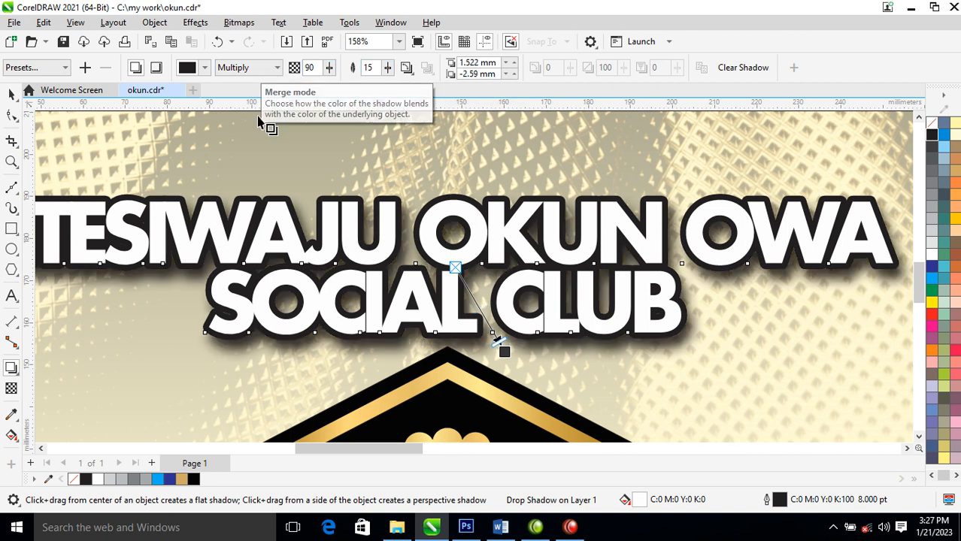
{"action": "left_click", "coordinate": [154, 23]}
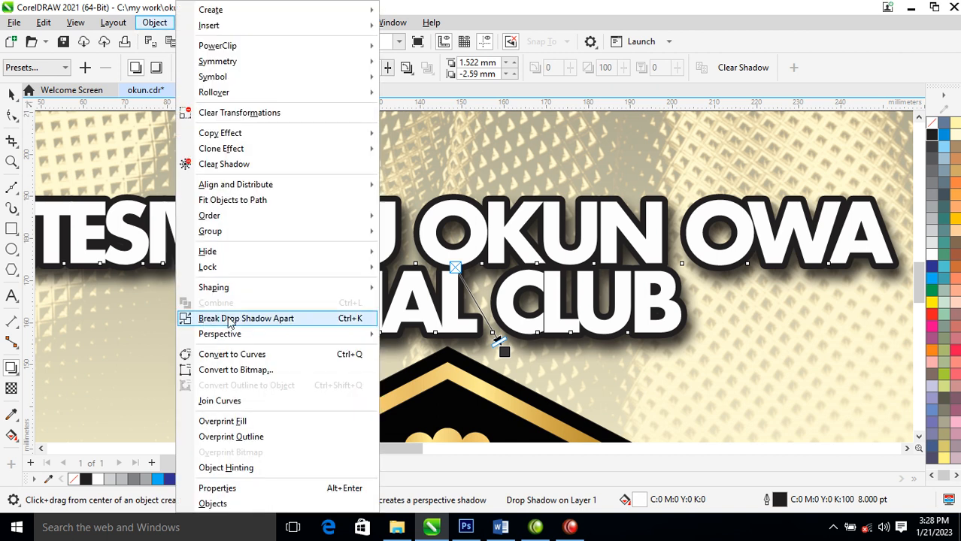
{"action": "left_click", "coordinate": [230, 318]}
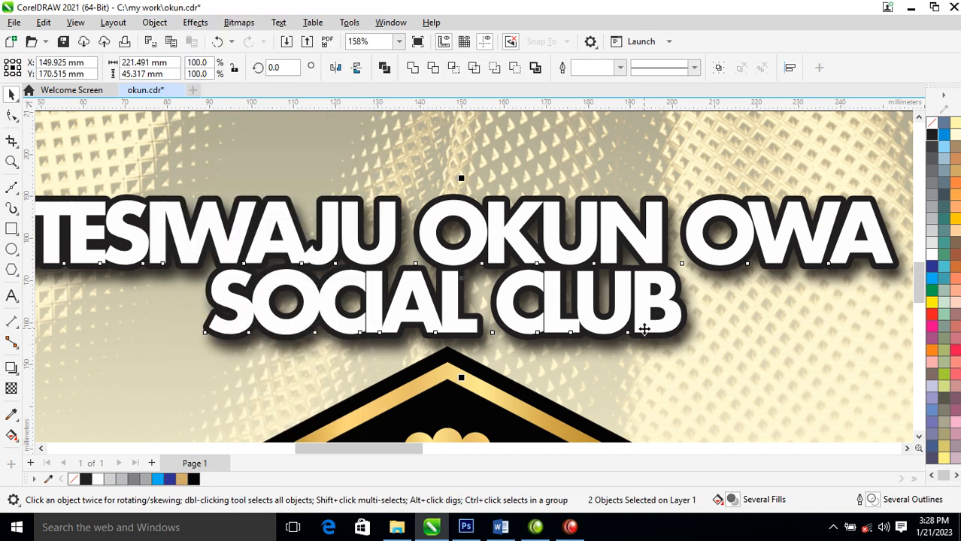
- Group the club name with its separated drop shadow
{"action": "key", "text": "ctrl+g"}
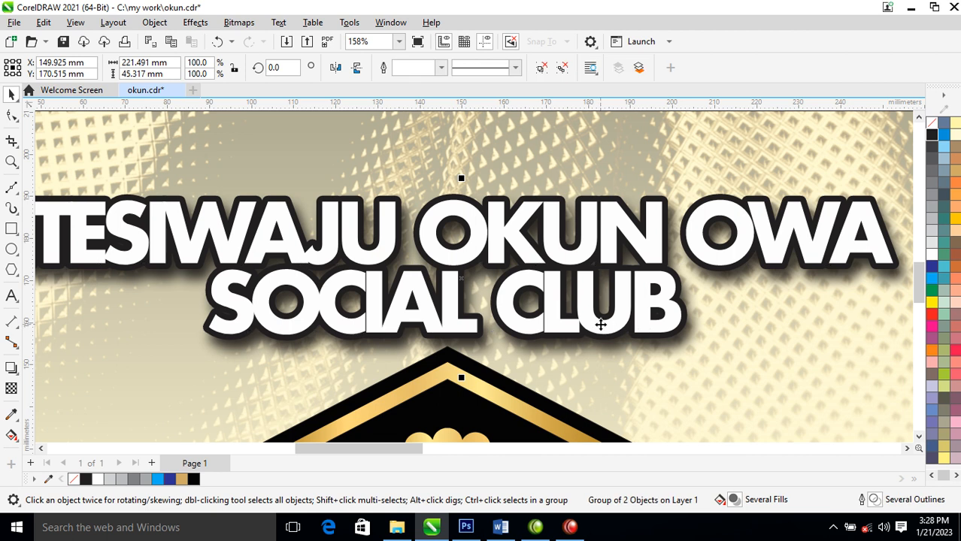
{"action": "scroll", "coordinate": [600, 323], "scroll_direction": "down", "scroll_amount": 5}
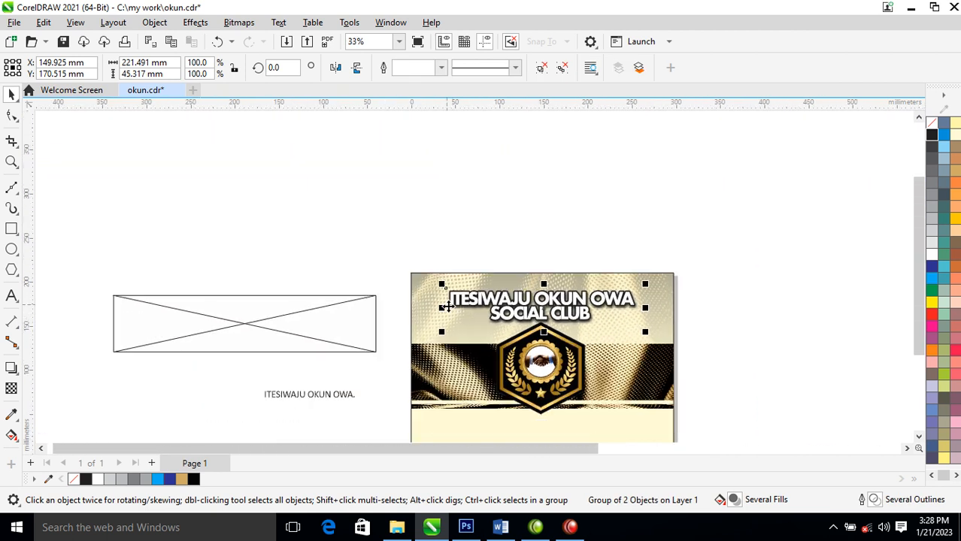
- Move the motto text from beside the page onto the cream area below the hexagon emblem
{"action": "key", "text": "F2"}
{"action": "left_click_drag", "start_coordinate": [218, 243], "coordinate": [764, 492]}
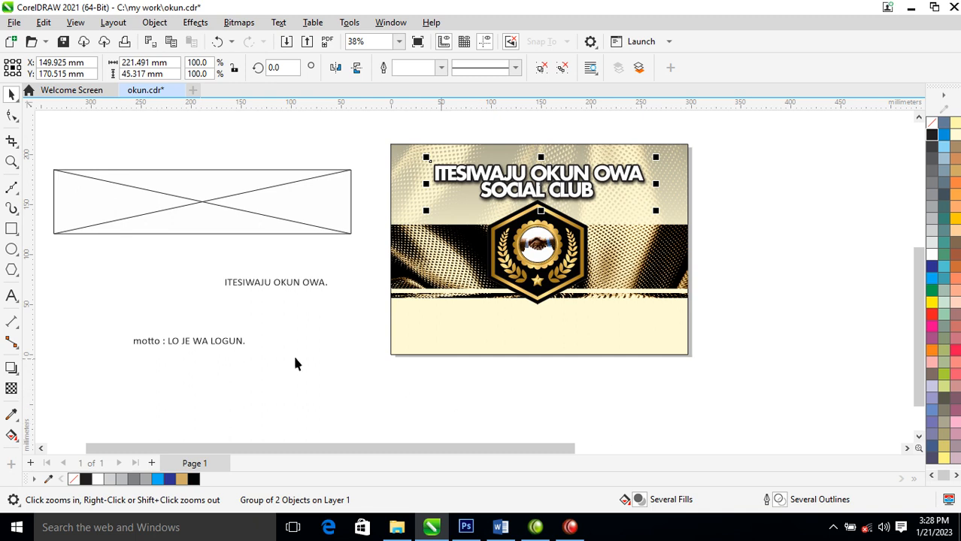
{"action": "left_click_drag", "start_coordinate": [237, 345], "coordinate": [585, 320]}
- Capitalise the first letter of the motto line so it begins with "Motto"
{"action": "key", "text": "F2"}
{"action": "left_click_drag", "start_coordinate": [316, 124], "coordinate": [767, 378]}
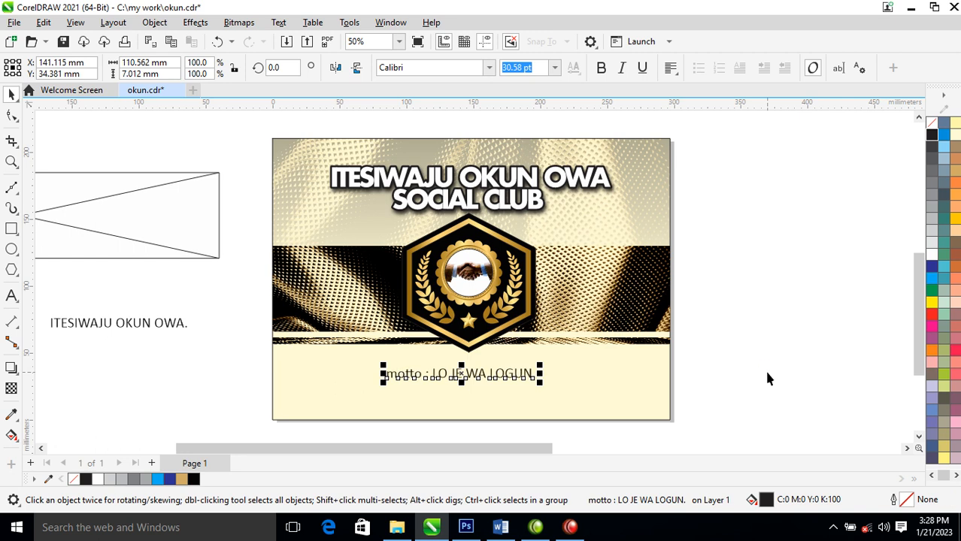
{"action": "key", "text": "F2"}
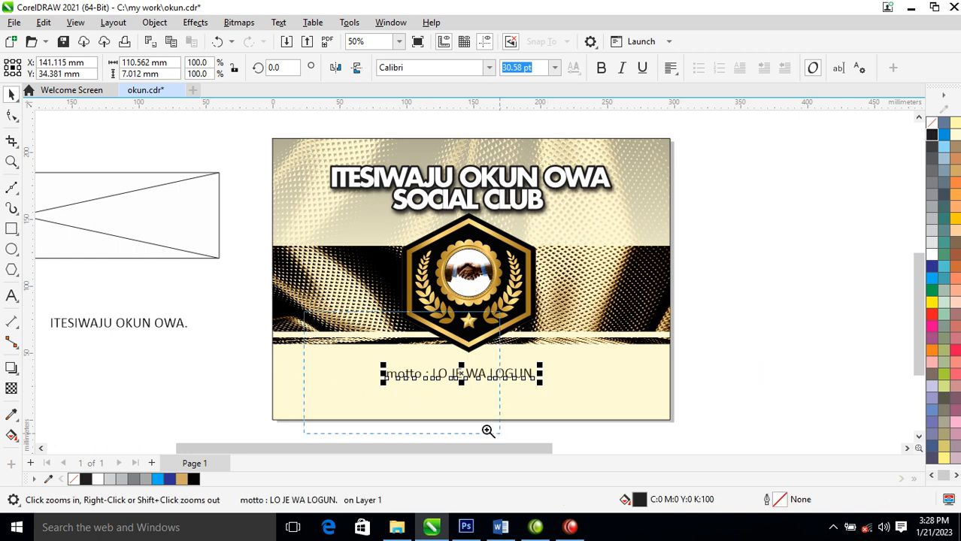
{"action": "left_click_drag", "start_coordinate": [302, 312], "coordinate": [615, 437]}
{"action": "double_click", "coordinate": [342, 252]}
{"action": "left_click_drag", "start_coordinate": [341, 251], "coordinate": [324, 250]}
{"action": "type", "text": "M"}
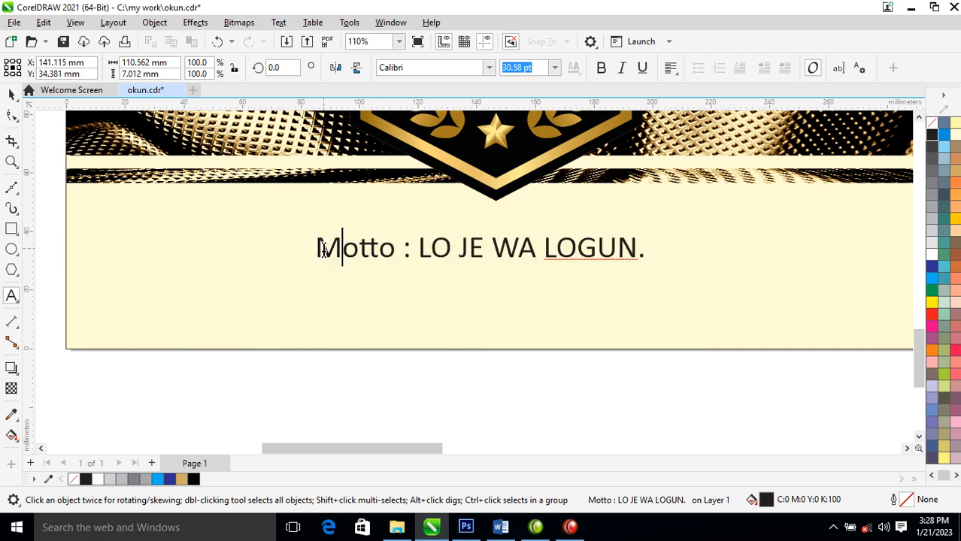
{"action": "key", "text": "ctrl+space"}
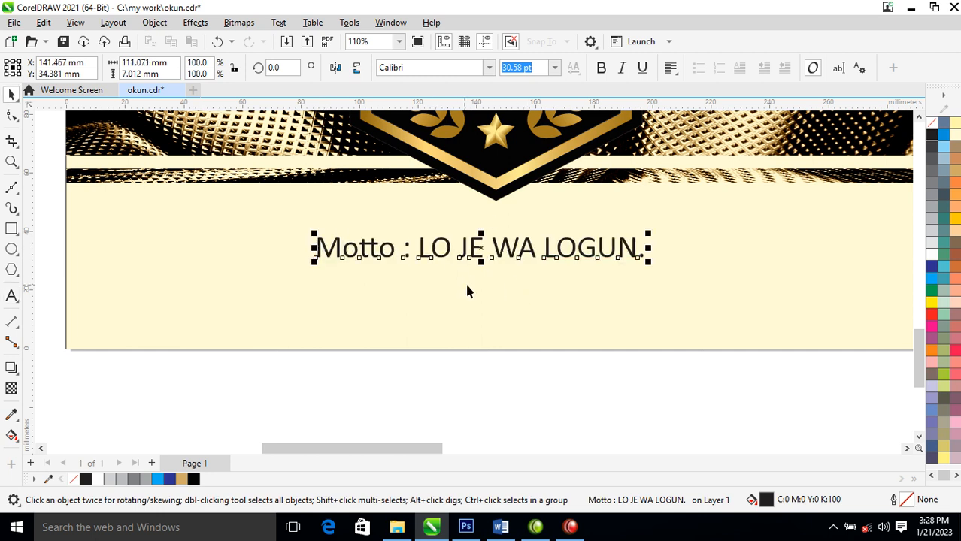
{"action": "left_click", "coordinate": [483, 68]}
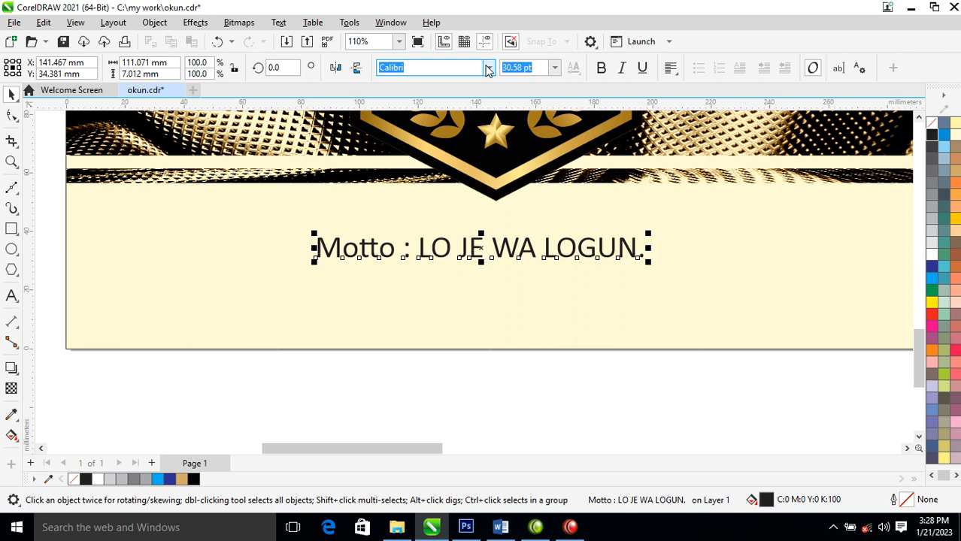
{"action": "left_click", "coordinate": [487, 70]}
{"action": "left_click", "coordinate": [397, 109]}
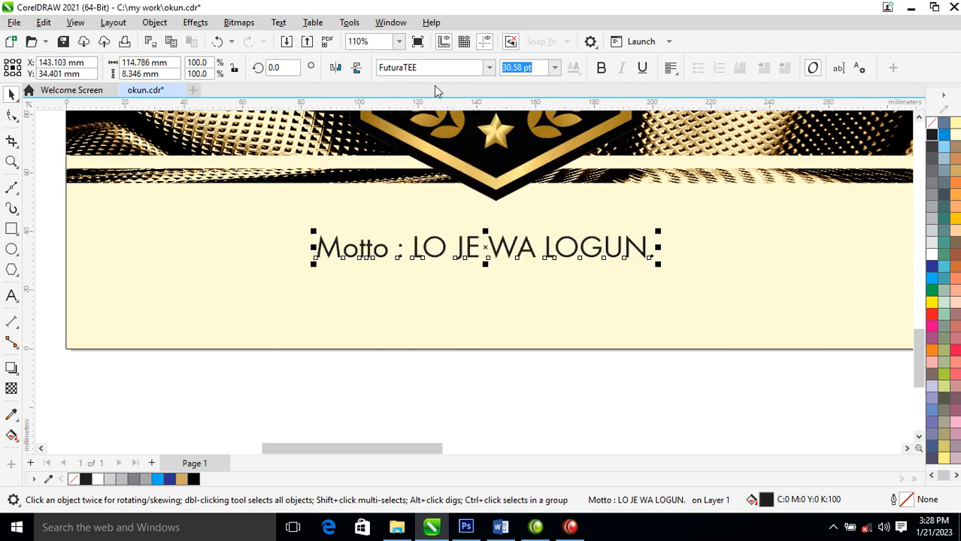
- Set the motto in bold Book Antiqua and enlarge it to about 39.6 pt
{"action": "left_click", "coordinate": [489, 68]}
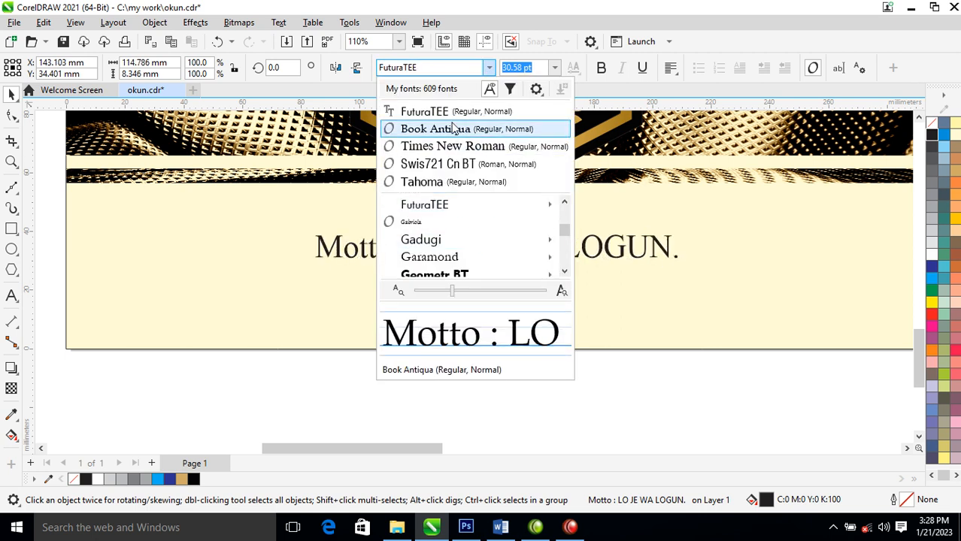
{"action": "left_click", "coordinate": [454, 129]}
{"action": "left_click", "coordinate": [601, 67]}
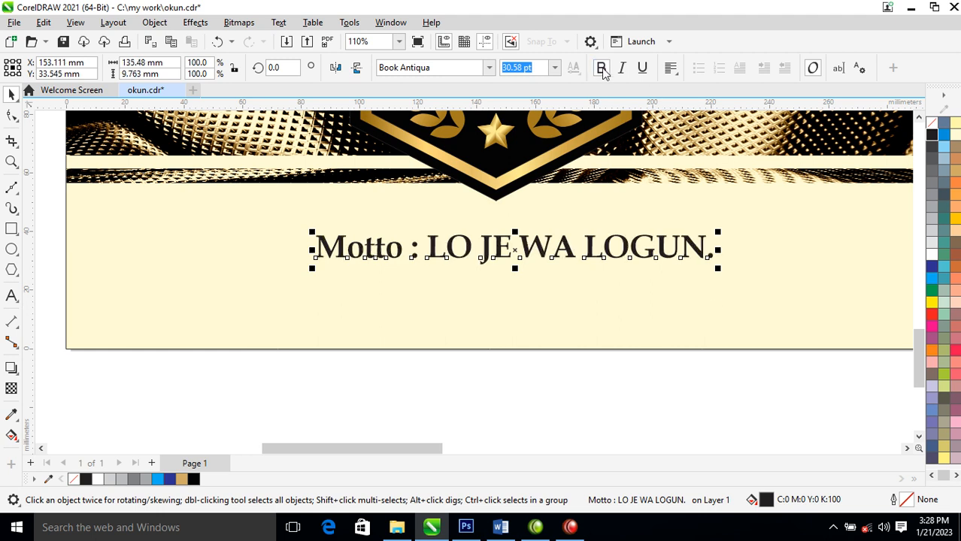
{"action": "left_click_drag", "start_coordinate": [718, 272], "coordinate": [834, 315]}
- Delete the full stop after "LOGUN" at the end of the motto
{"action": "double_click", "coordinate": [817, 259]}
{"action": "left_click_drag", "start_coordinate": [820, 259], "coordinate": [853, 259]}
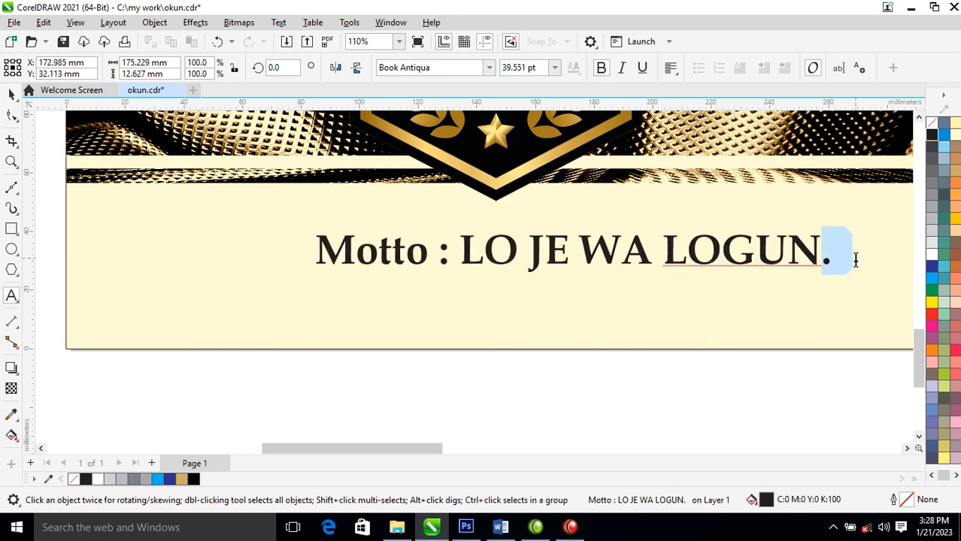
{"action": "key", "text": "Delete"}
{"action": "key", "text": "ctrl+space"}
- Centre the motto horizontally on the grouped club name
{"action": "scroll", "coordinate": [706, 251], "scroll_direction": "down", "scroll_amount": 6}
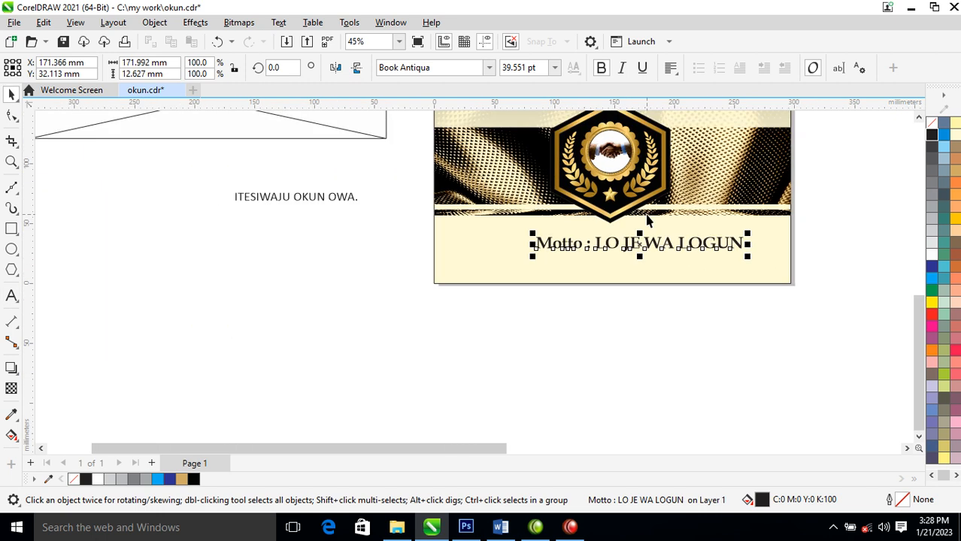
{"action": "key", "text": "F2"}
{"action": "left_click_drag", "start_coordinate": [452, 298], "coordinate": [764, 103]}
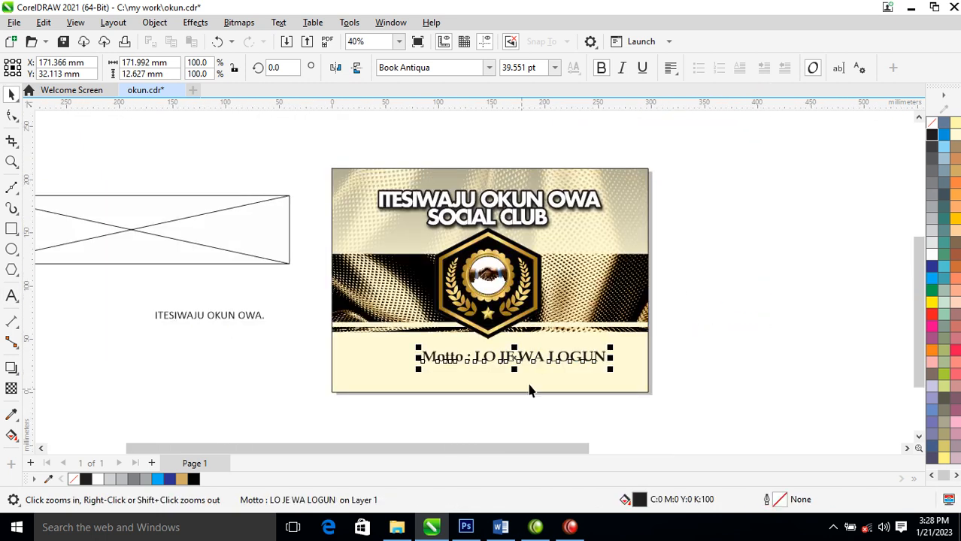
{"action": "key", "text": "space"}
{"action": "left_click", "coordinate": [611, 272]}
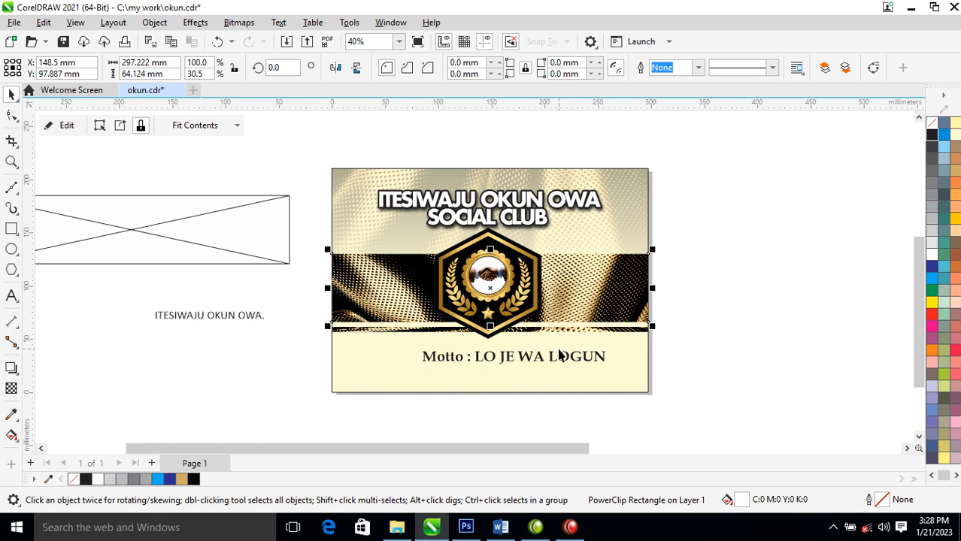
{"action": "left_click", "coordinate": [563, 357]}
{"action": "left_click", "coordinate": [603, 233], "text": "shift"}
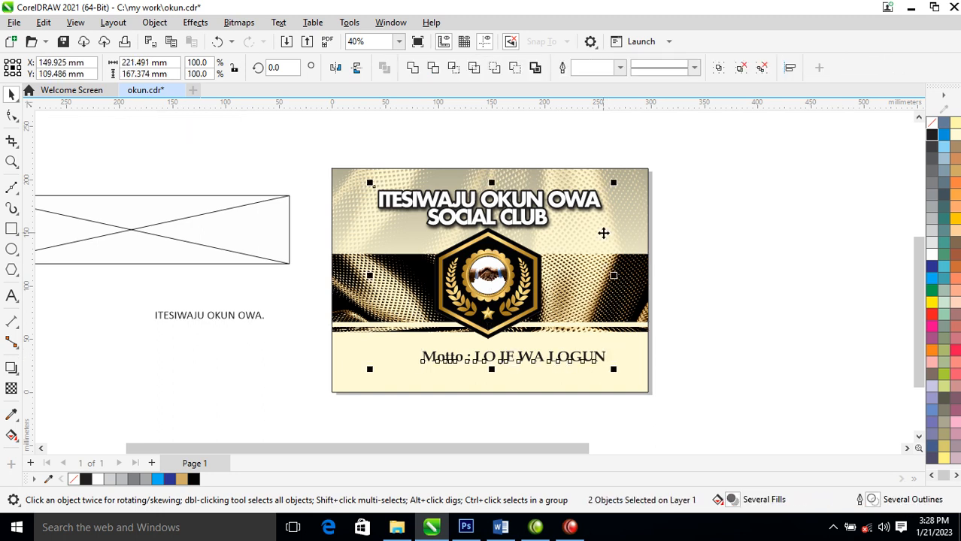
{"action": "key", "text": "c"}
{"action": "left_click", "coordinate": [705, 223]}
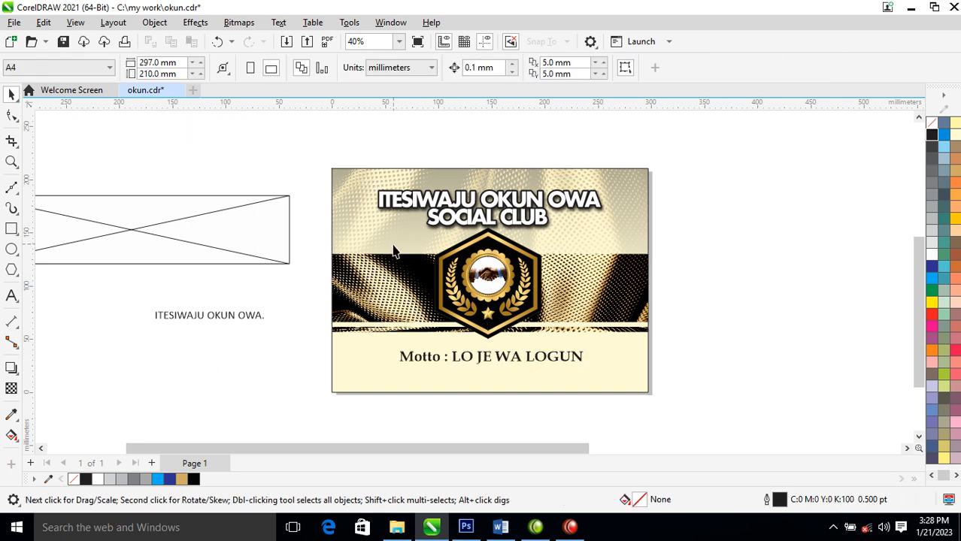
- Remove the outline from the page-sized cream background rectangle
{"action": "key", "text": "z"}
{"action": "left_click_drag", "start_coordinate": [307, 151], "coordinate": [731, 423]}
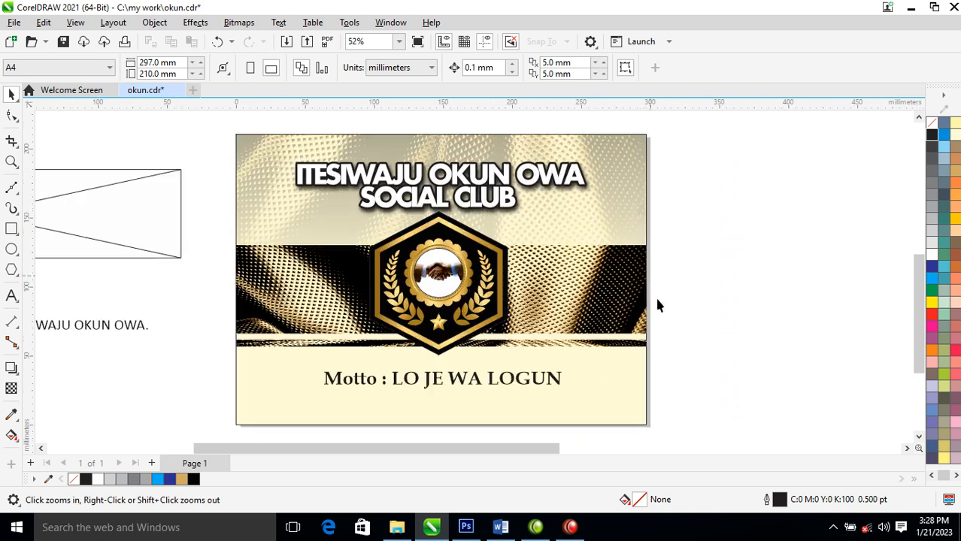
{"action": "key", "text": "space"}
{"action": "left_click", "coordinate": [644, 208]}
{"action": "right_click", "coordinate": [955, 127]}
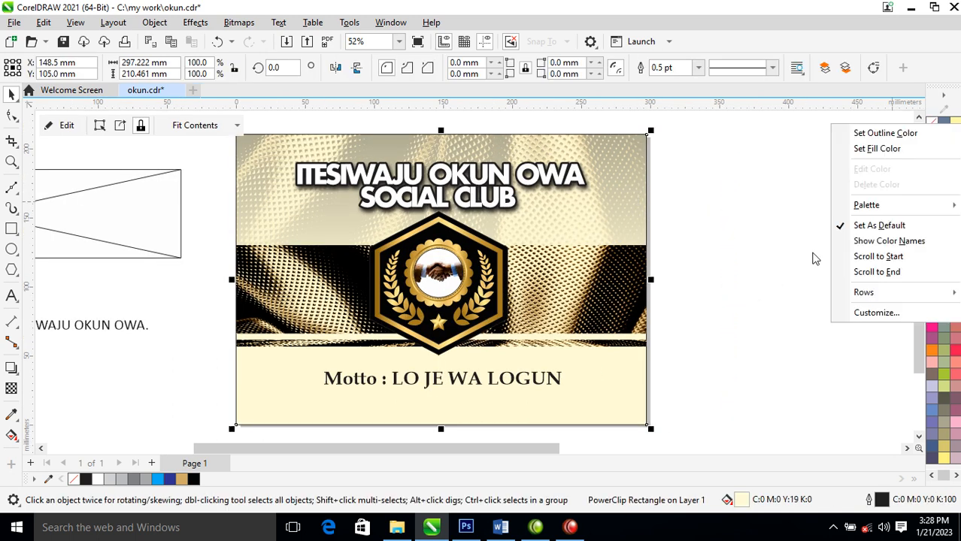
{"action": "left_click", "coordinate": [870, 131]}
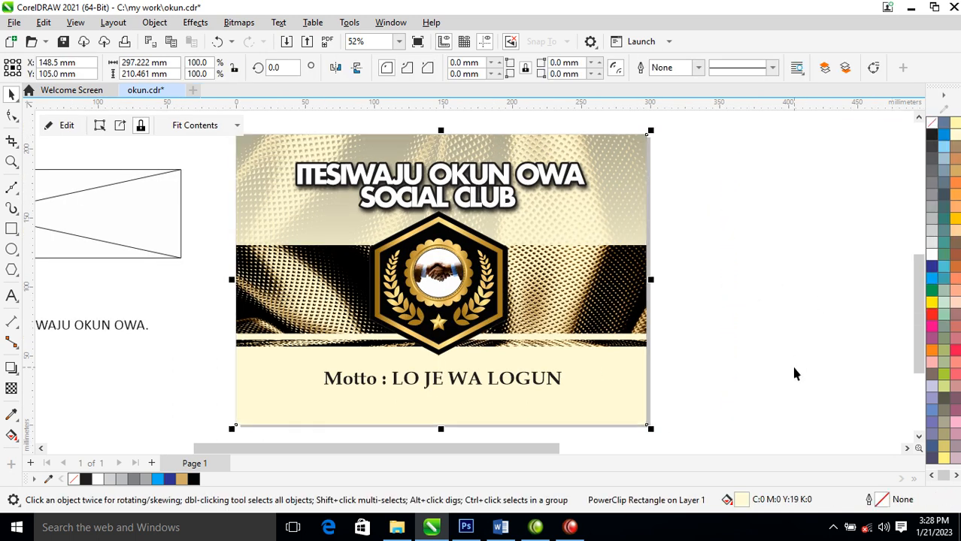